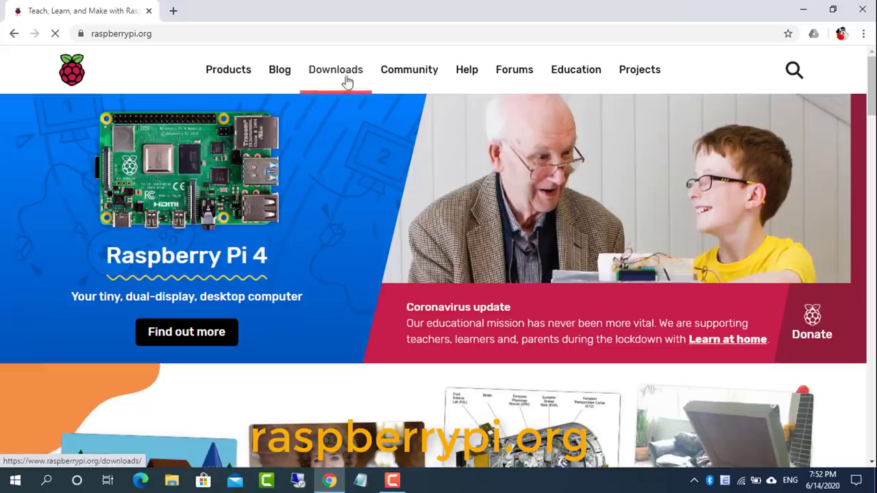
Download Raspberry Pi Imager for Windows, launch imager.exe, and close Chrome
{"action": "left_click", "coordinate": [346, 81]}
{"action": "left_click", "coordinate": [249, 309]}
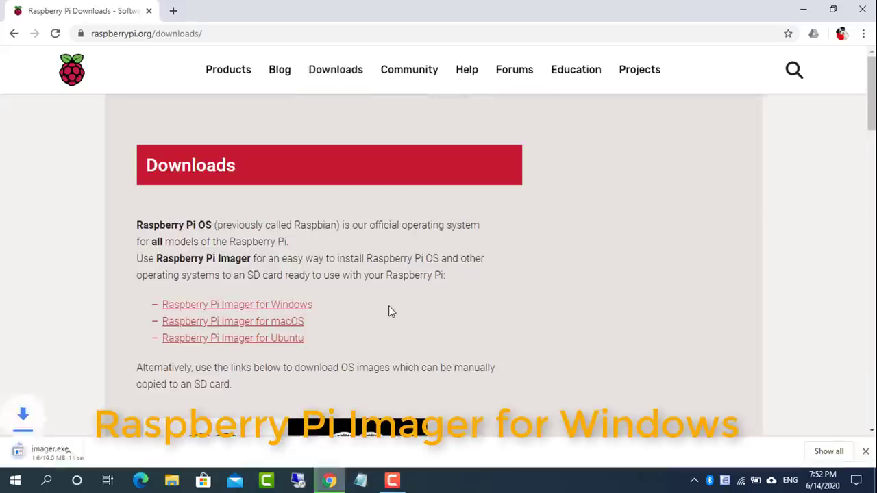
{"action": "left_click", "coordinate": [53, 455]}
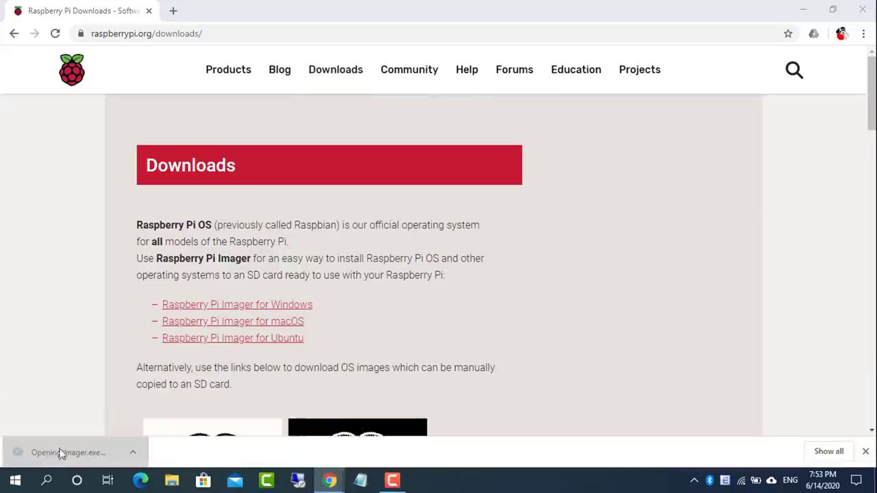
{"action": "left_click", "coordinate": [863, 8]}
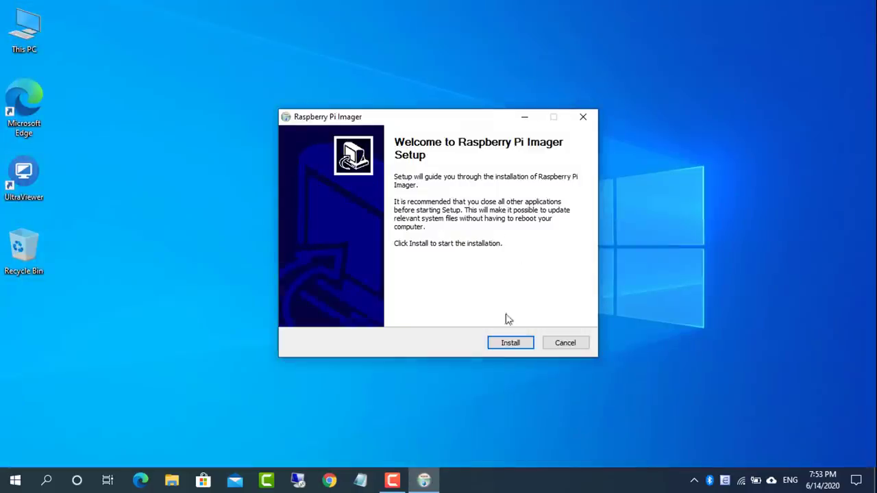
Install Raspberry Pi Imager and choose Raspberry Pi OS Lite (32-bit) as the operating system
{"action": "left_click", "coordinate": [510, 343]}
{"action": "left_click", "coordinate": [511, 343]}
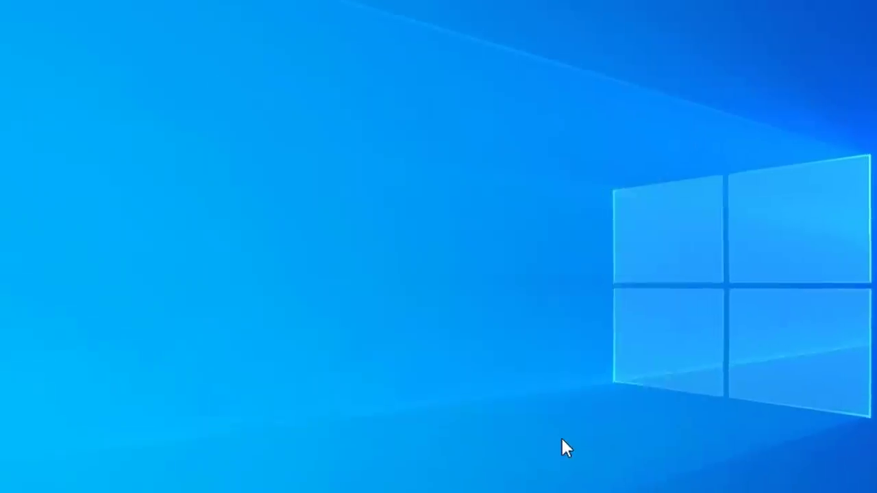
{"action": "left_click", "coordinate": [242, 349]}
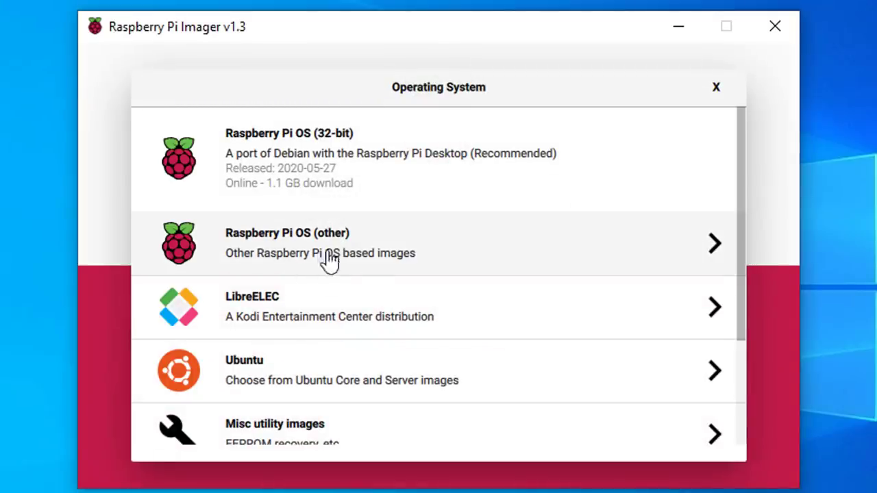
{"action": "left_click", "coordinate": [351, 259]}
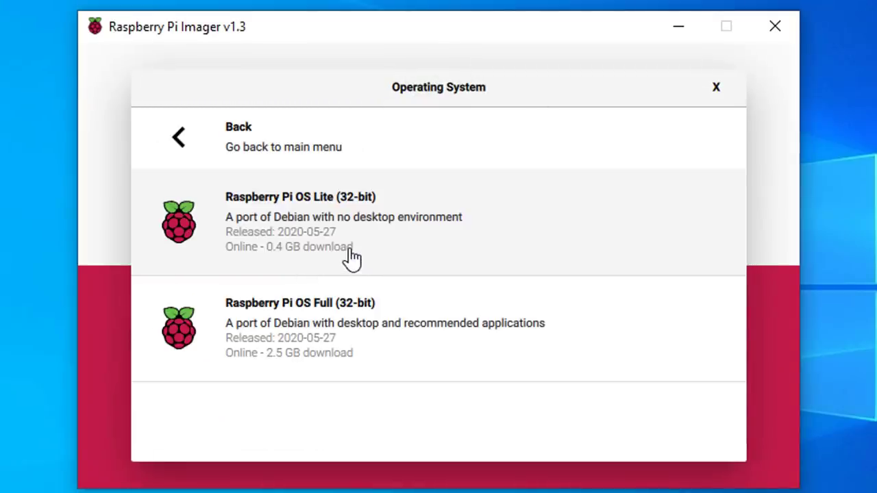
{"action": "left_click", "coordinate": [371, 247]}
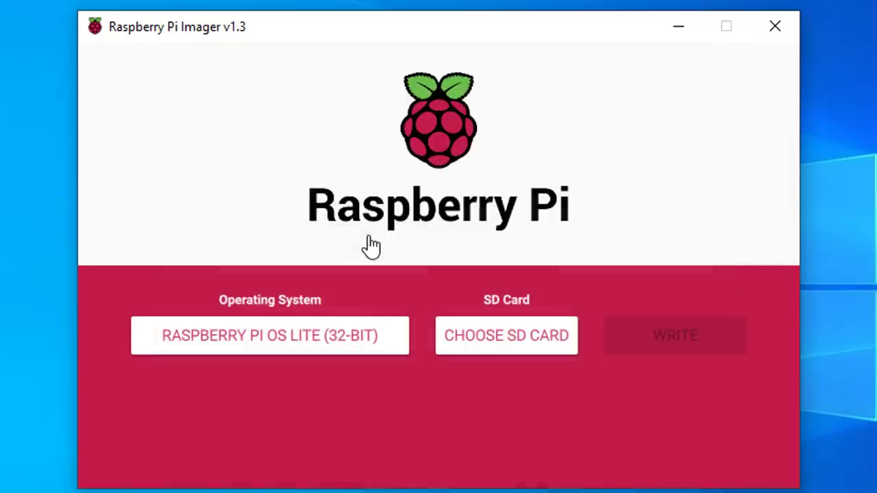
Write the image to the 15.9 GB SDHC card and close the imager
{"action": "left_click", "coordinate": [533, 346]}
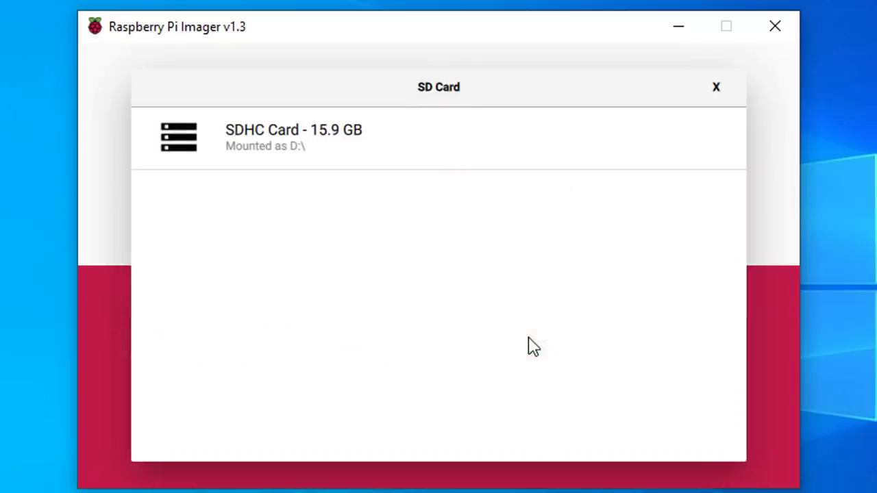
{"action": "left_click", "coordinate": [308, 152]}
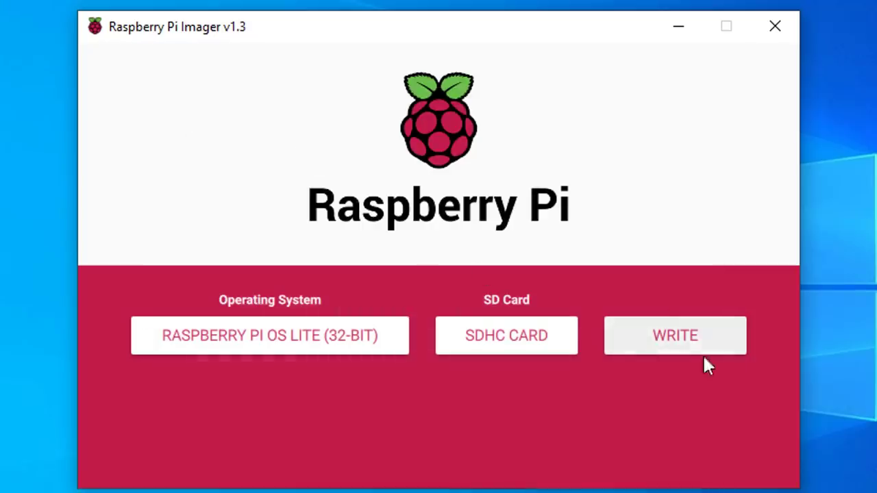
{"action": "left_click", "coordinate": [685, 346]}
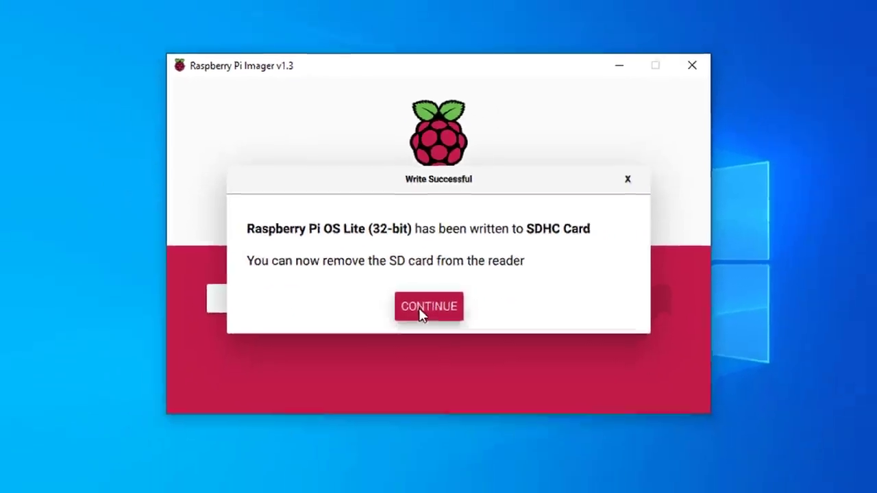
{"action": "left_click", "coordinate": [420, 350]}
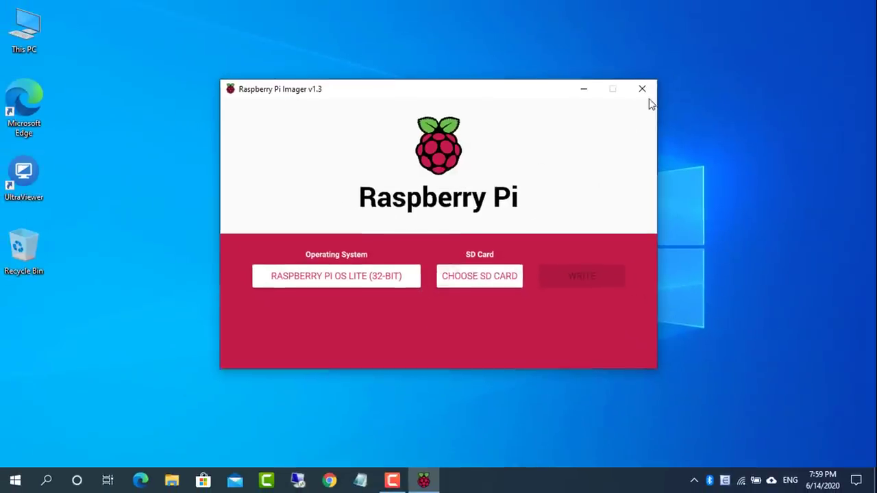
{"action": "left_click", "coordinate": [642, 89]}
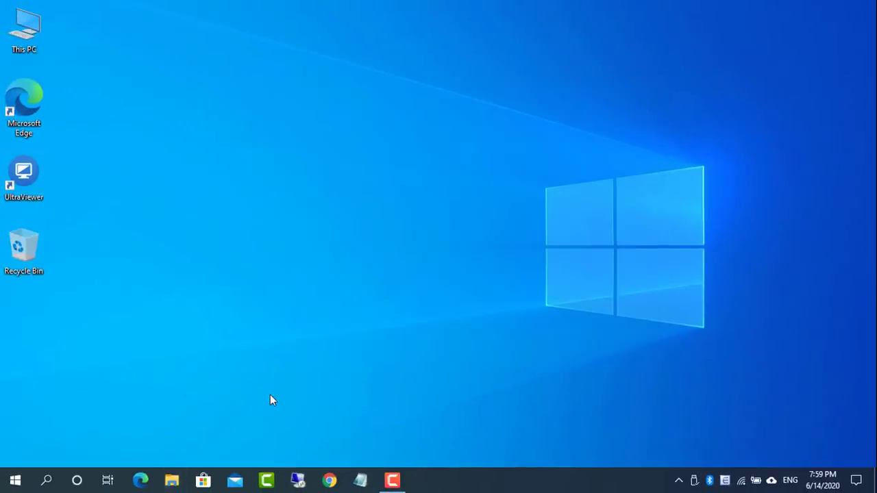
Create an empty file named ssh in the root of the boot (D:) drive
{"action": "key", "text": "super+e"}
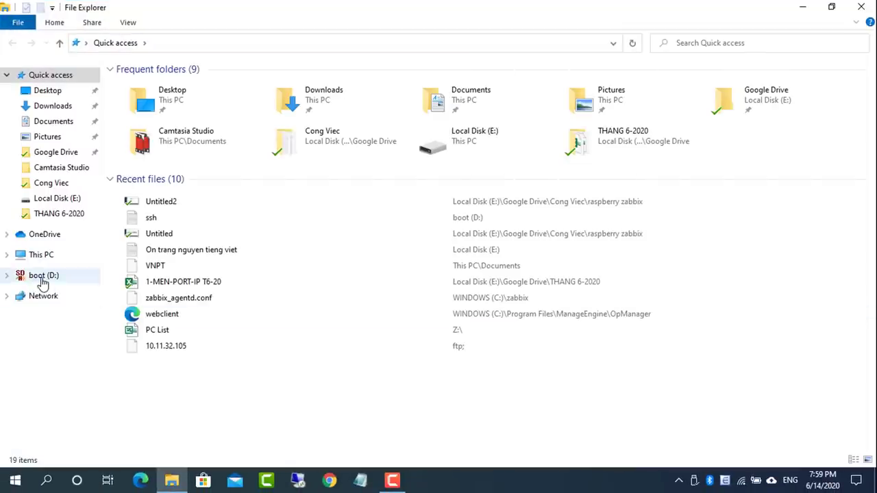
{"action": "left_click", "coordinate": [41, 261]}
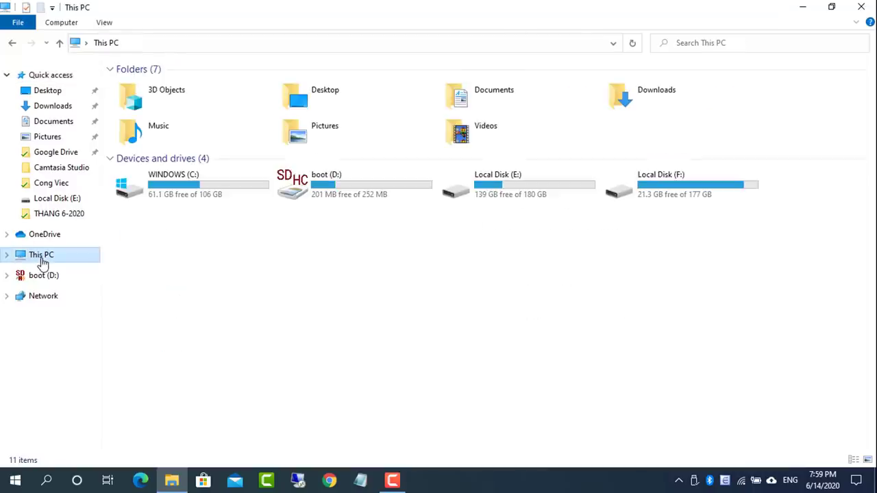
{"action": "double_click", "coordinate": [309, 195]}
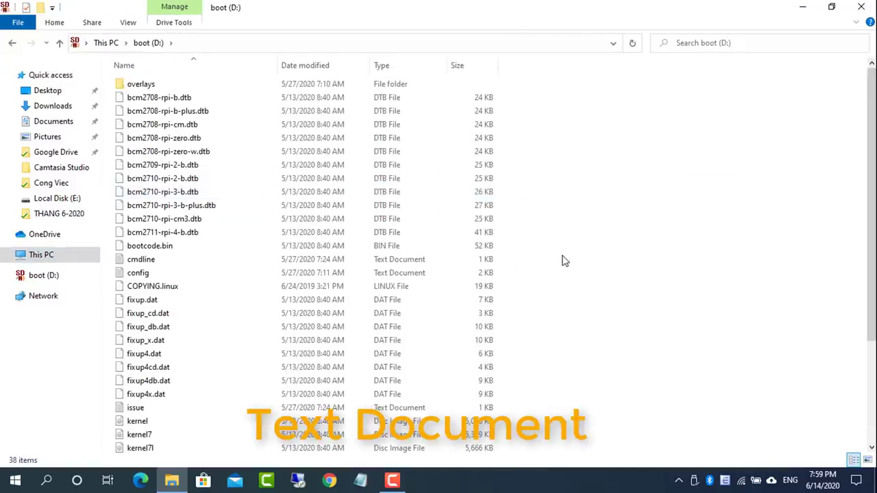
{"action": "right_click", "coordinate": [563, 259]}
{"action": "mouse_move", "coordinate": [606, 398]}
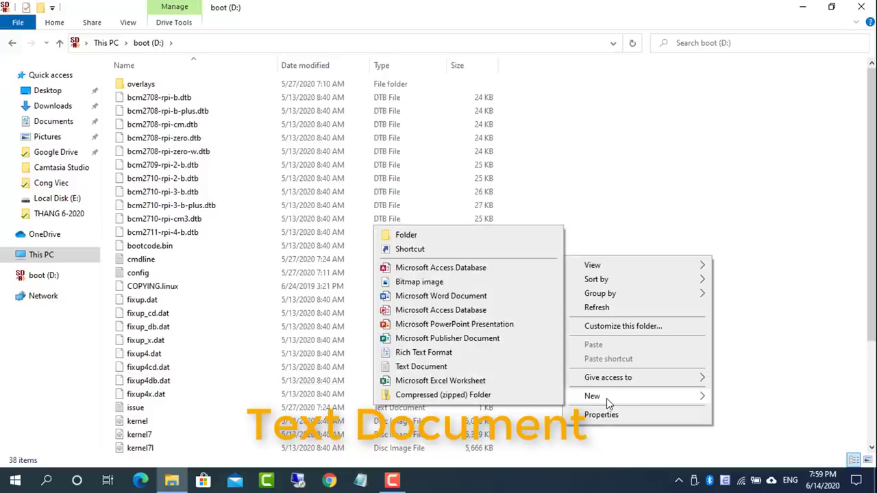
{"action": "left_click", "coordinate": [427, 370]}
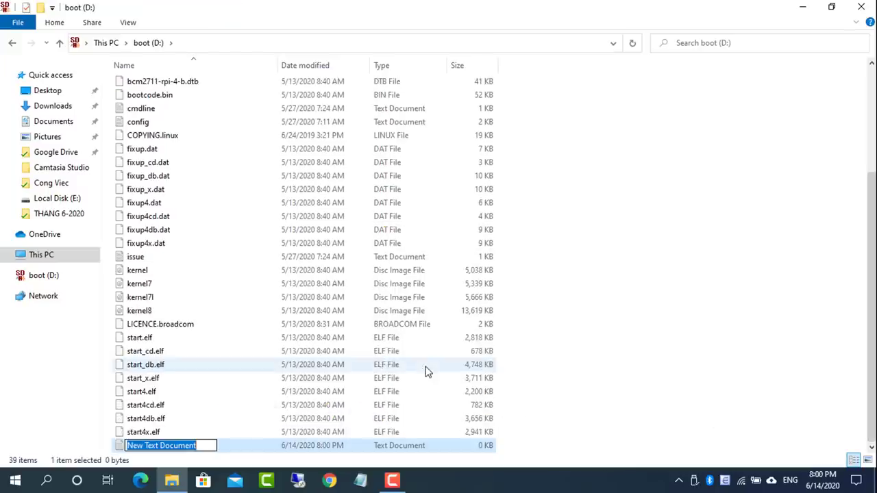
{"action": "key", "text": "BackSpace"}
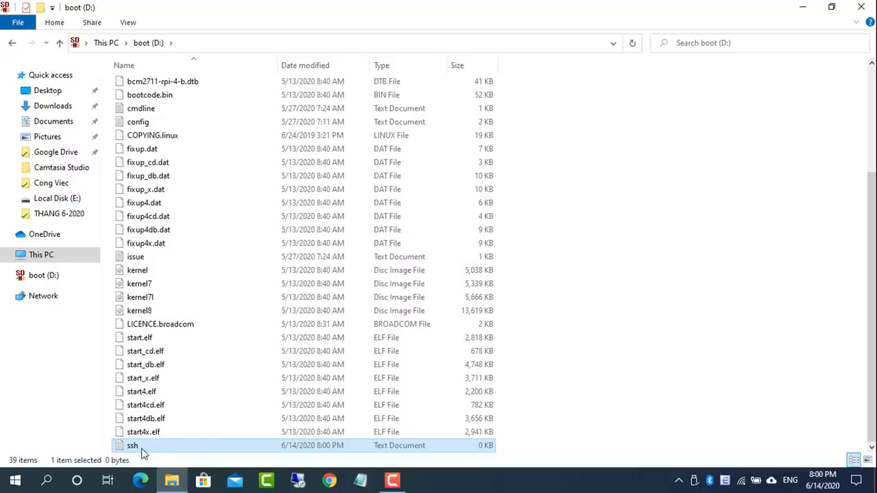
{"action": "left_click", "coordinate": [576, 382]}
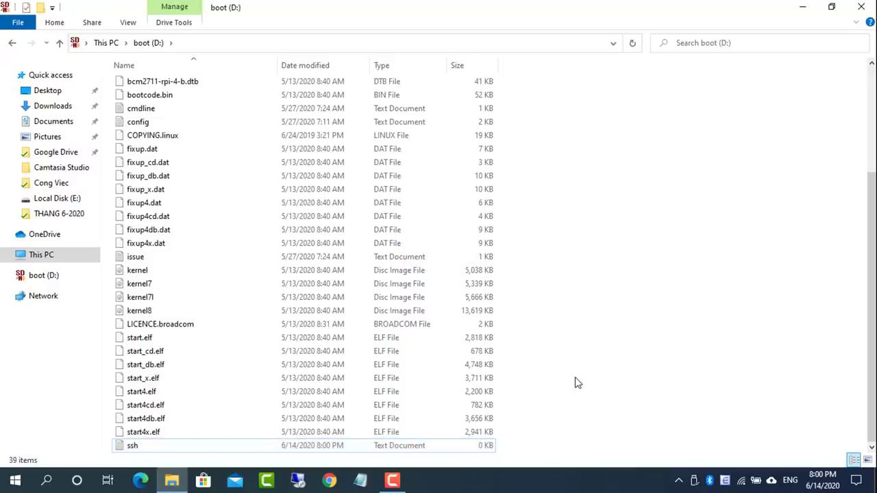
{"action": "left_click", "coordinate": [872, 8]}
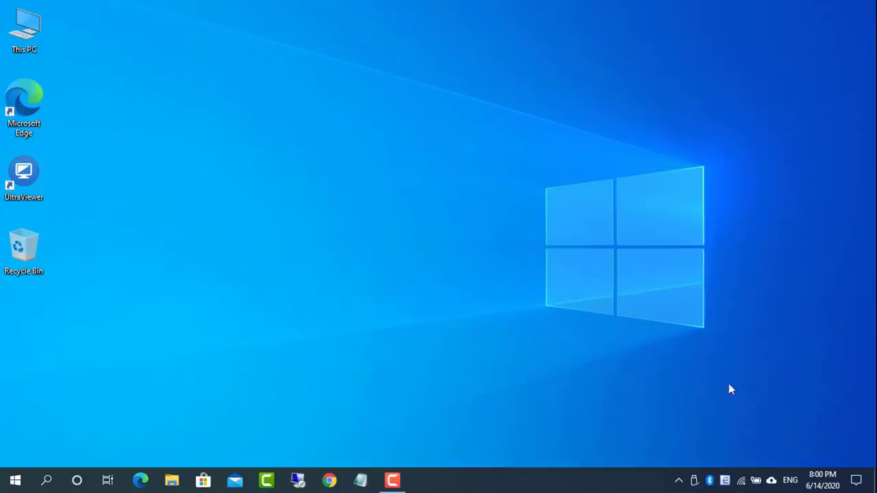
Safely eject the SD card drive D: and switch back to Google Chrome
{"action": "left_click", "coordinate": [695, 481]}
{"action": "left_click", "coordinate": [726, 469]}
{"action": "left_click", "coordinate": [330, 481]}
Search 'ip scanner', download Advanced IP Scanner from advanced-ip-scanner.com, and start its English setup
{"action": "left_click", "coordinate": [162, 35]}
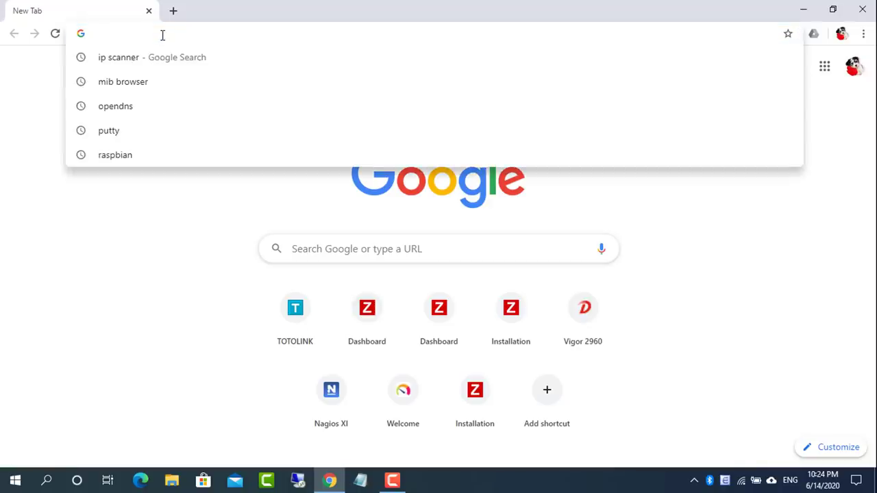
{"action": "type", "text": "ip scanner"}
{"action": "key", "text": "Return"}
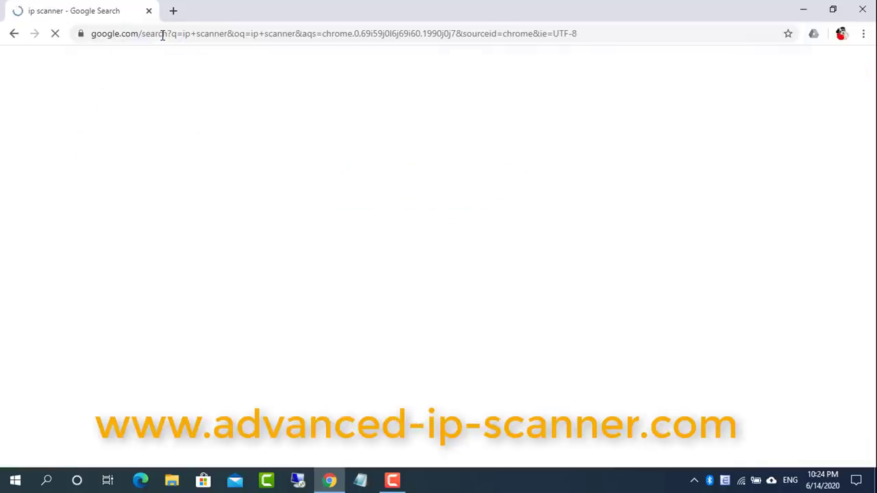
{"action": "left_click", "coordinate": [199, 184]}
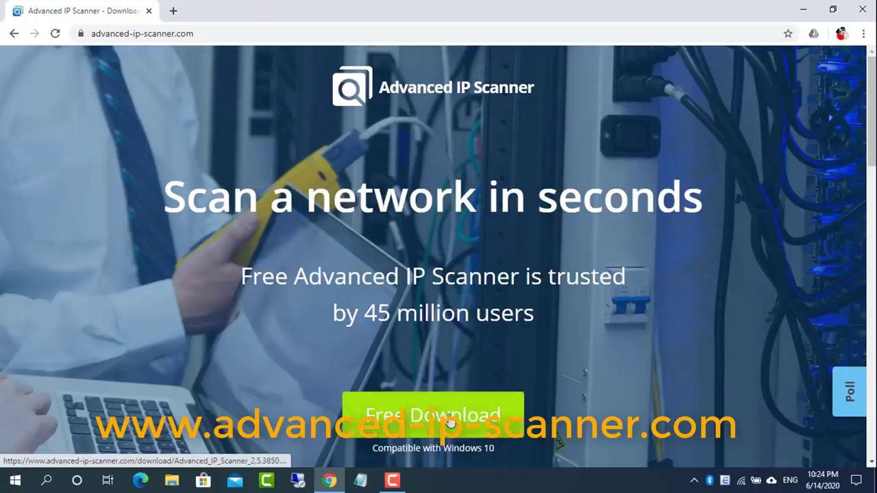
{"action": "left_click", "coordinate": [450, 423]}
{"action": "left_click", "coordinate": [106, 456]}
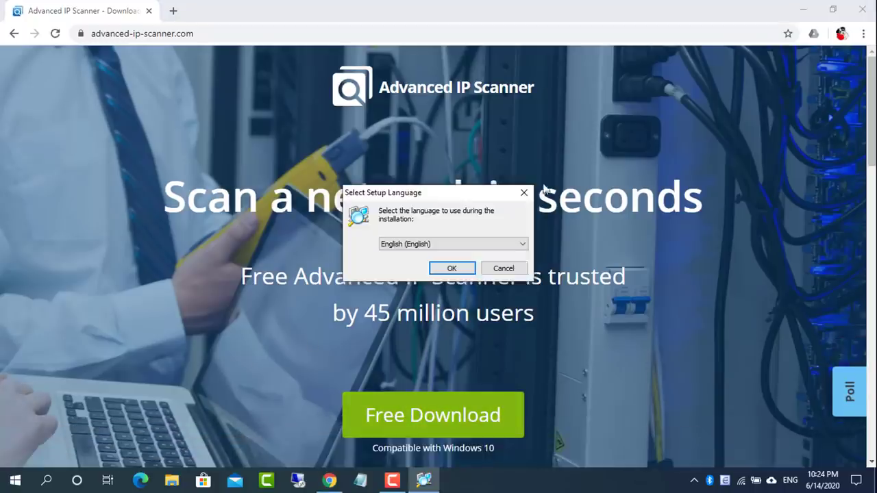
{"action": "left_click", "coordinate": [802, 10]}
{"action": "left_click", "coordinate": [440, 270]}
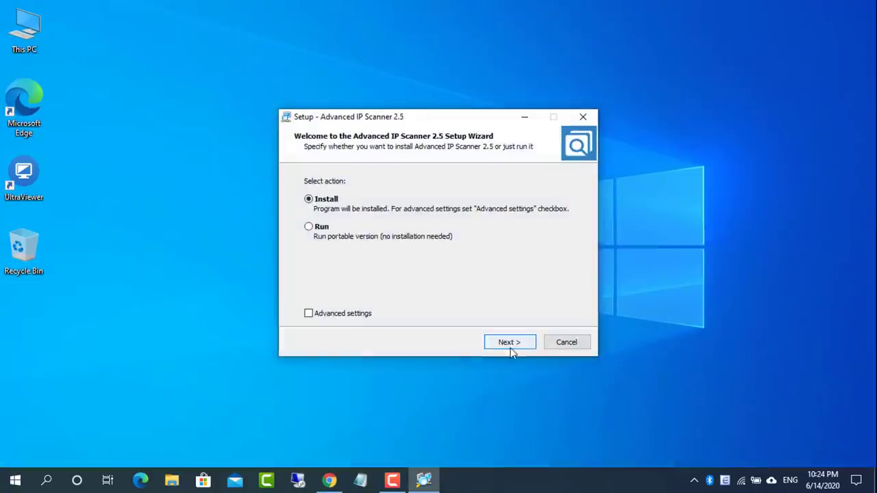
Install Advanced IP Scanner and launch it
{"action": "left_click", "coordinate": [511, 344]}
{"action": "left_click", "coordinate": [491, 342]}
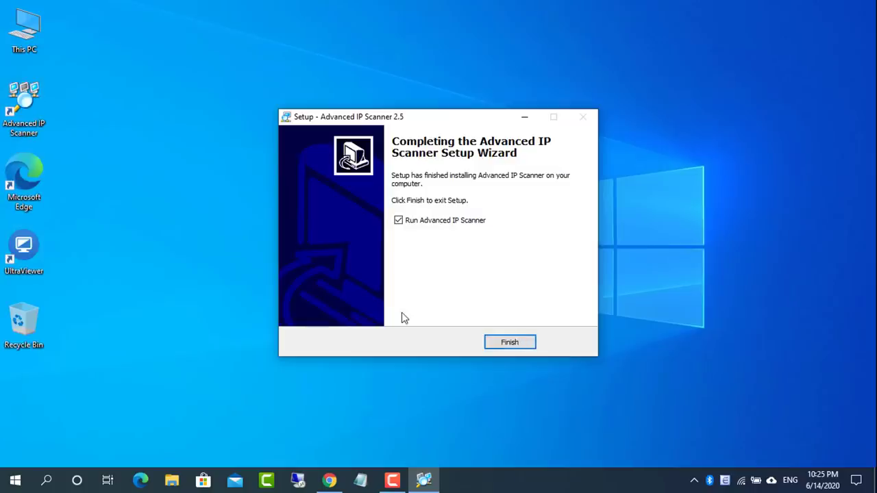
{"action": "left_click", "coordinate": [501, 346]}
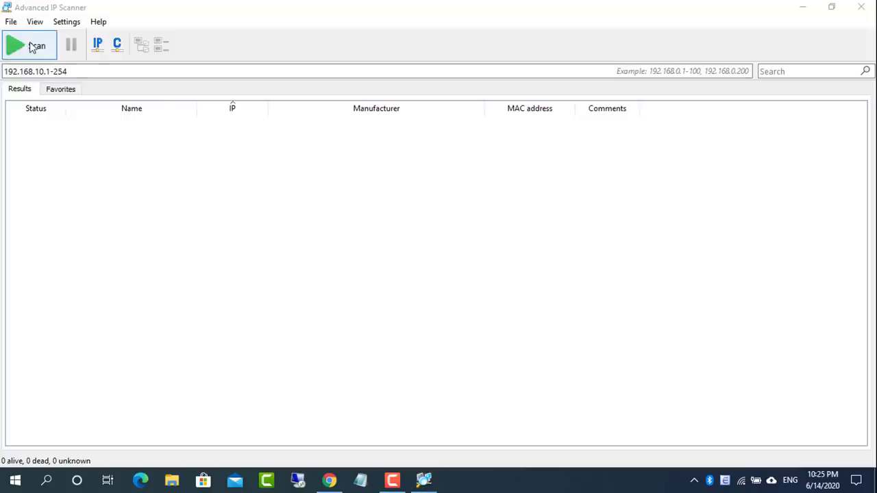
Scan 192.168.10.1-254 and locate the Raspberry Pi at 192.168.10.102
{"action": "left_click", "coordinate": [32, 44]}
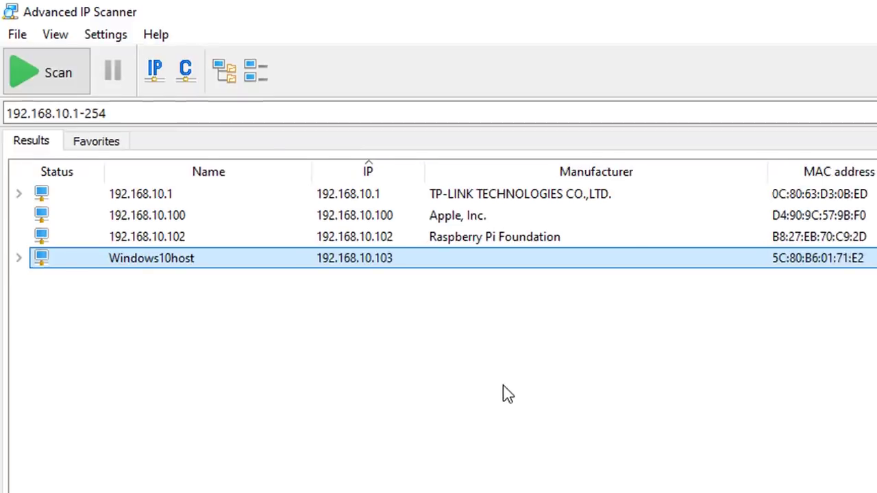
{"action": "left_click", "coordinate": [367, 240]}
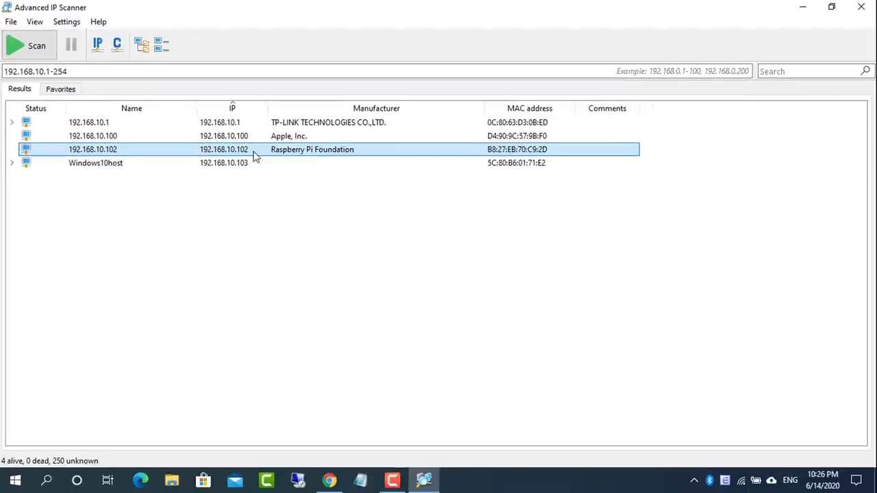
{"action": "left_click", "coordinate": [802, 9]}
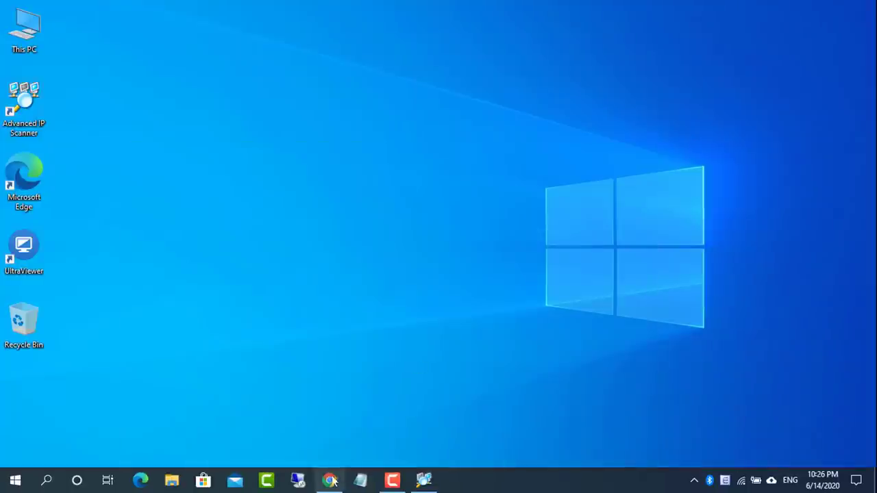
Open the TP-Link router at 192.168.10.1 in Chrome and log in
{"action": "left_click", "coordinate": [331, 481]}
{"action": "left_click", "coordinate": [250, 32]}
{"action": "type", "text": "192"}
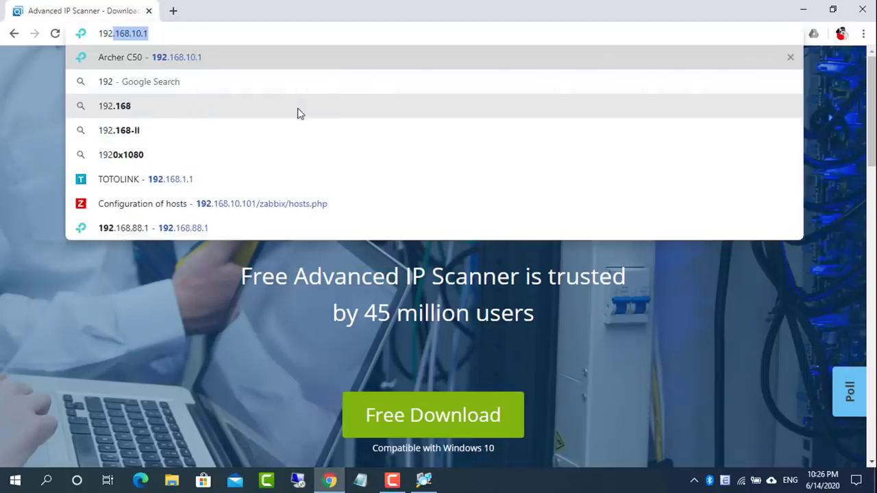
{"action": "type", "text": ".168.10.1"}
{"action": "key", "text": "Return"}
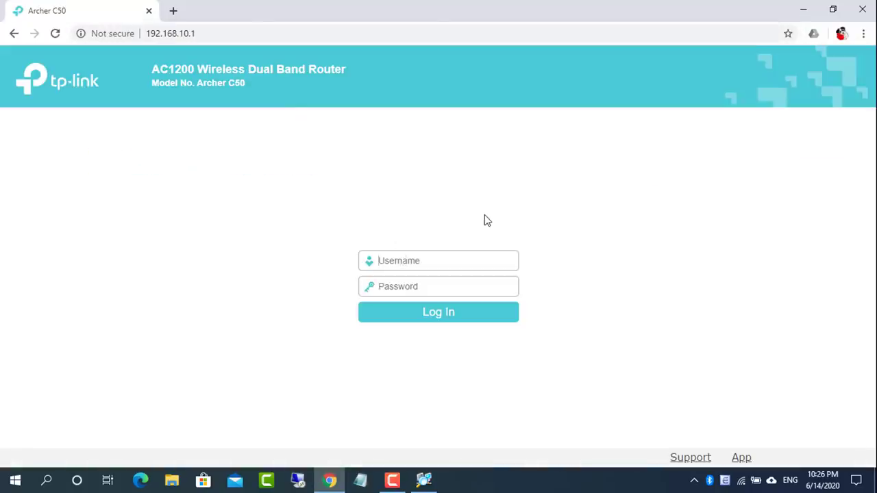
{"action": "key", "text": "Return"}
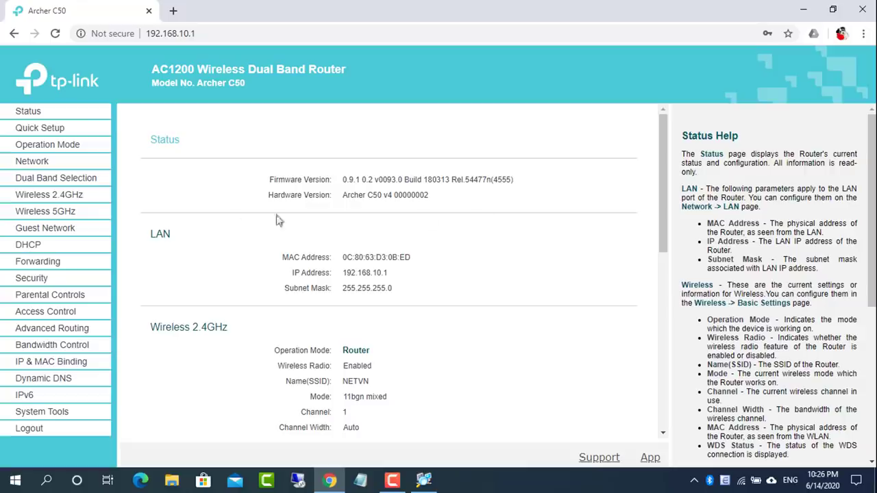
Find raspberrypi at 192.168.10.102 in the DHCP Clients List
{"action": "left_click", "coordinate": [33, 247]}
{"action": "left_click", "coordinate": [58, 276]}
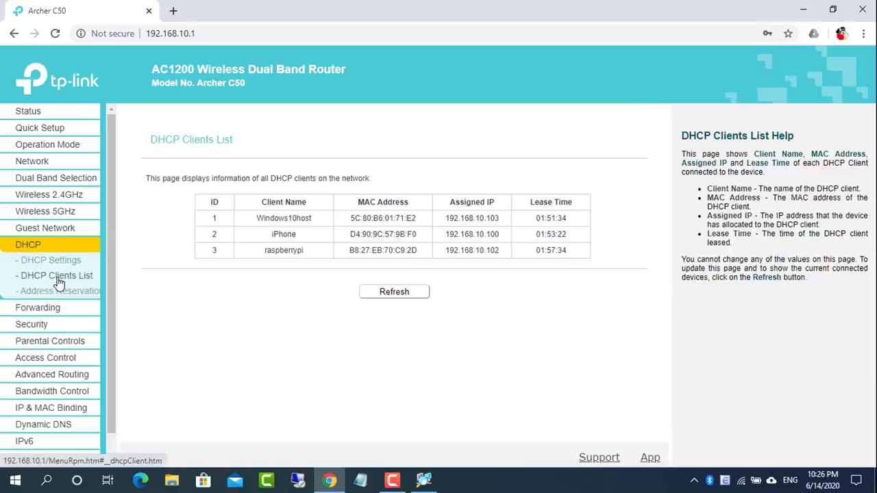
{"action": "left_click_drag", "start_coordinate": [266, 250], "coordinate": [583, 254]}
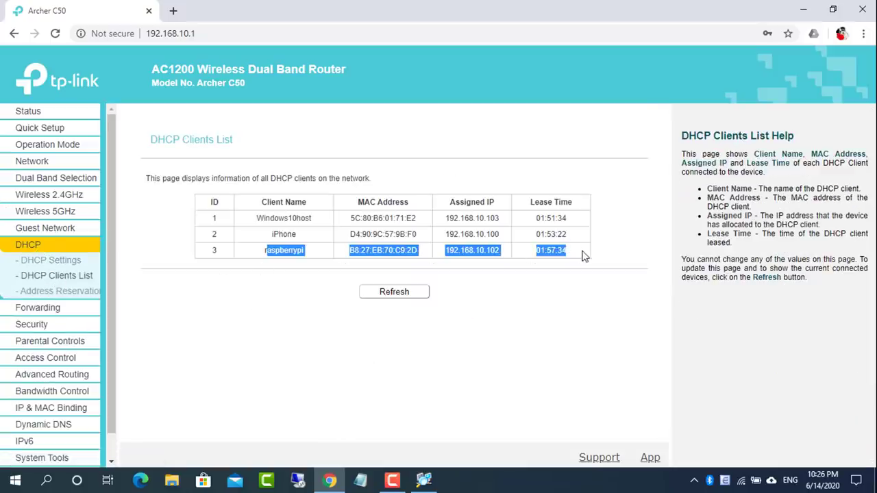
Load the router at 192.168.10.1 in a second browser tab
{"action": "left_click", "coordinate": [175, 15]}
{"action": "type", "text": "192.168.10.1"}
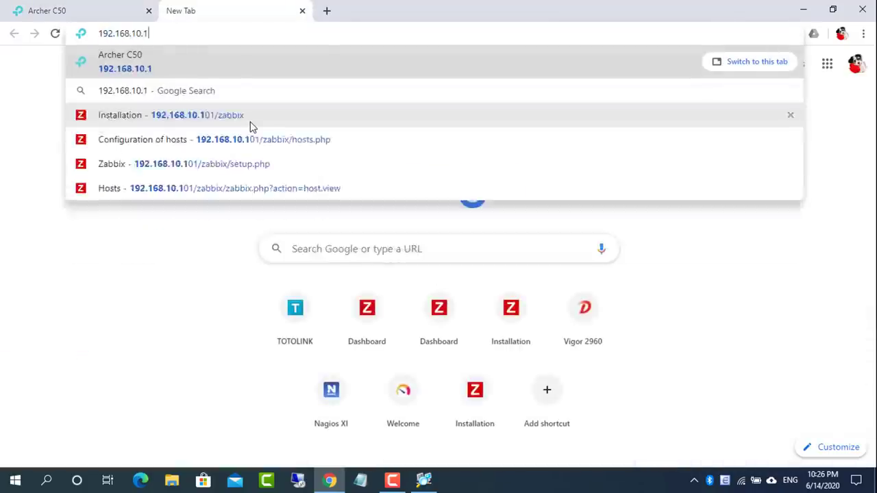
{"action": "key", "text": "Return"}
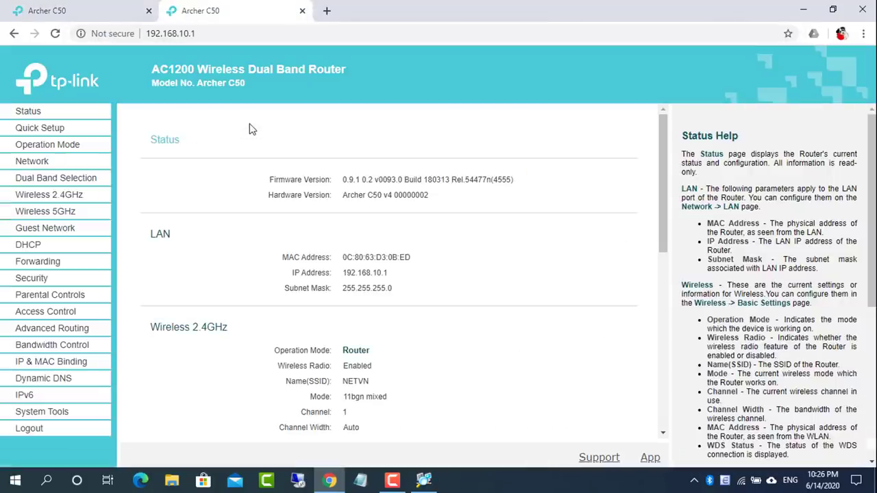
Add a new DHCP address reservation using the Pi's MAC B8:27:EB:70:C9:2D
{"action": "left_click", "coordinate": [37, 245]}
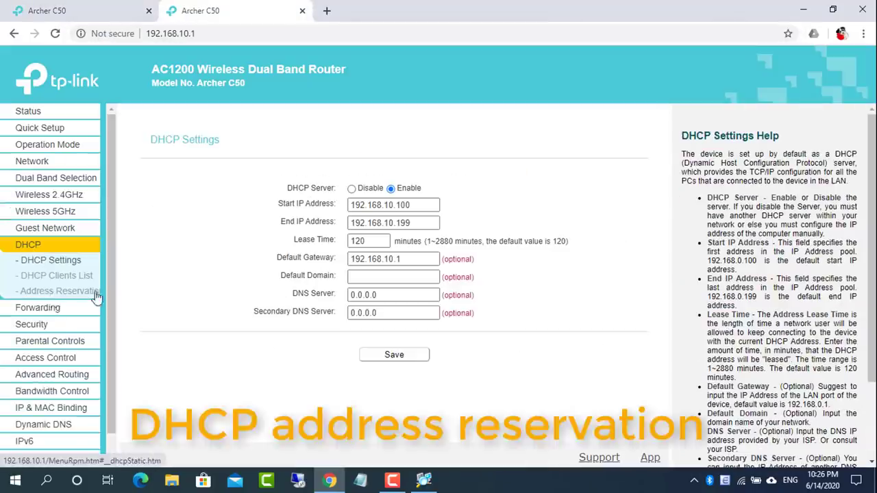
{"action": "left_click", "coordinate": [74, 291]}
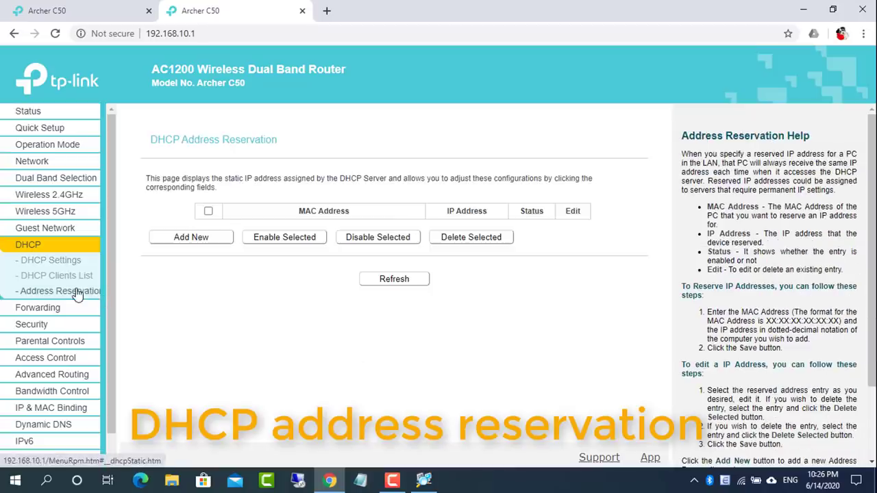
{"action": "left_click", "coordinate": [191, 238]}
{"action": "left_click", "coordinate": [100, 13]}
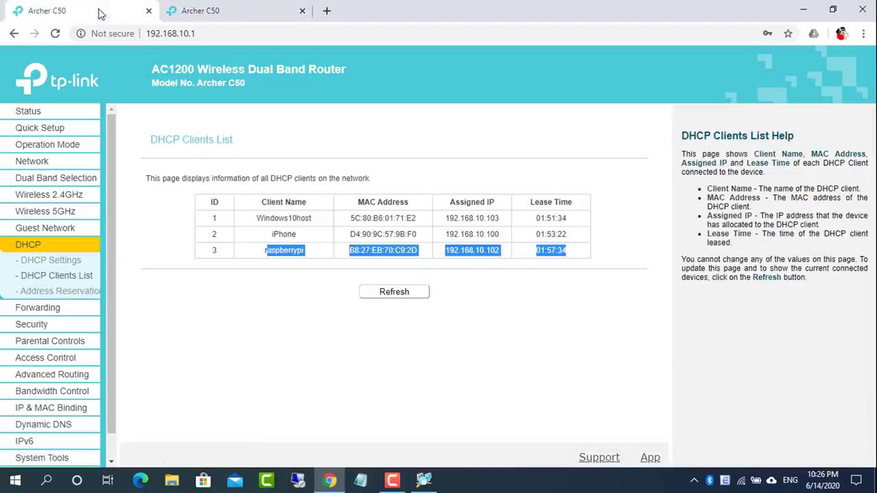
{"action": "left_click_drag", "start_coordinate": [349, 251], "coordinate": [425, 256]}
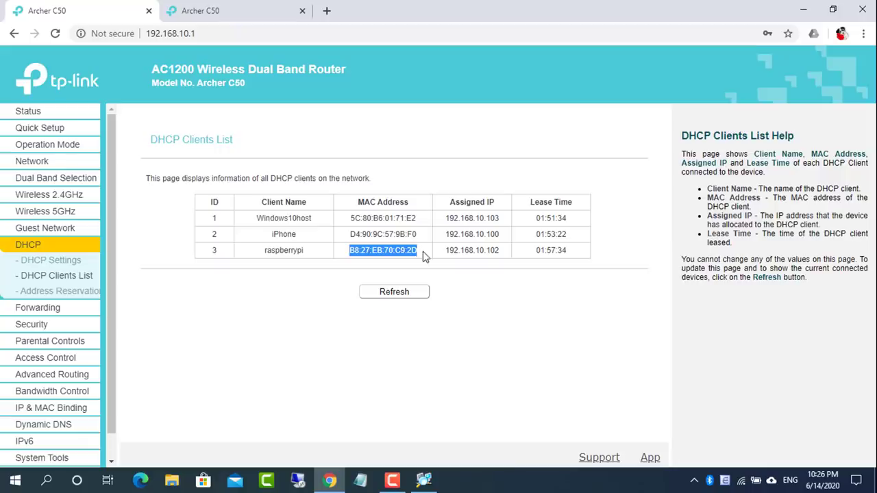
{"action": "left_click", "coordinate": [239, 19]}
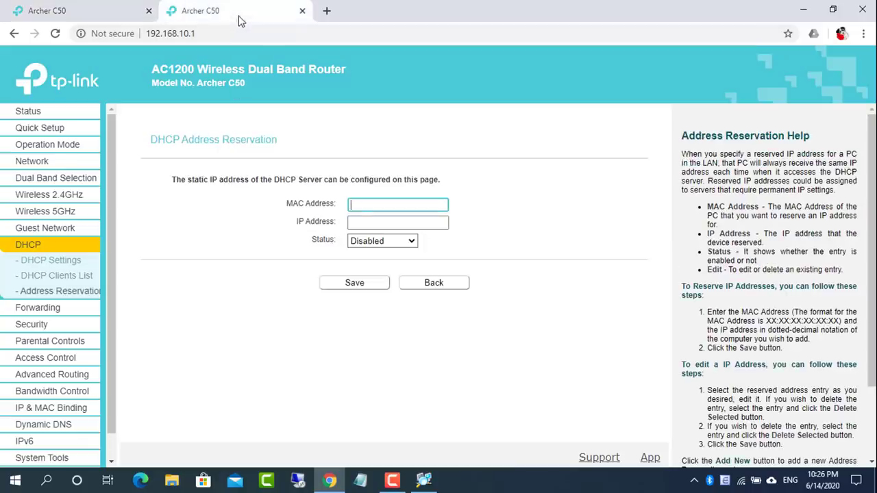
Give the reservation IP 192.168.10.102 with status Enabled and save it
{"action": "left_click", "coordinate": [368, 222]}
{"action": "left_click", "coordinate": [100, 12]}
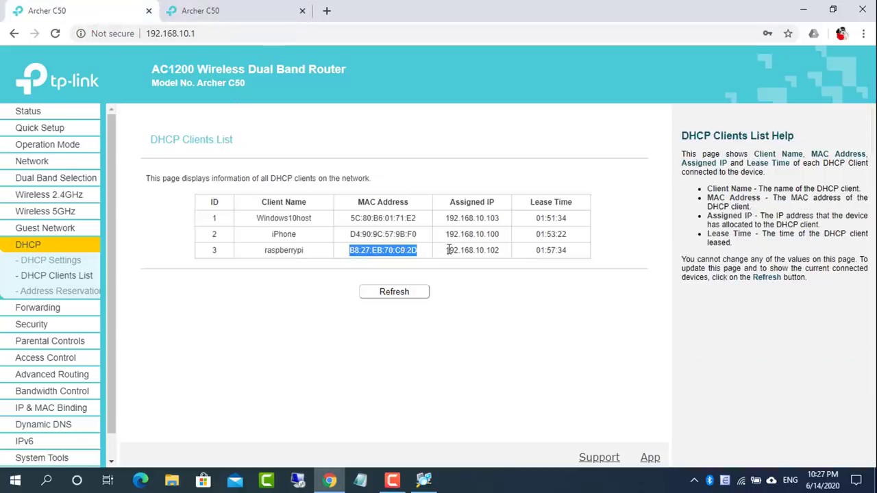
{"action": "left_click_drag", "start_coordinate": [446, 250], "coordinate": [499, 252]}
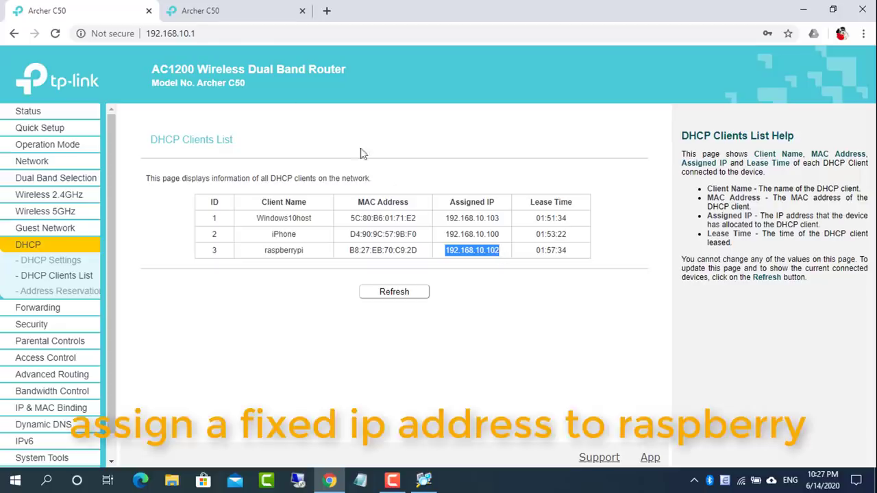
{"action": "left_click", "coordinate": [245, 14]}
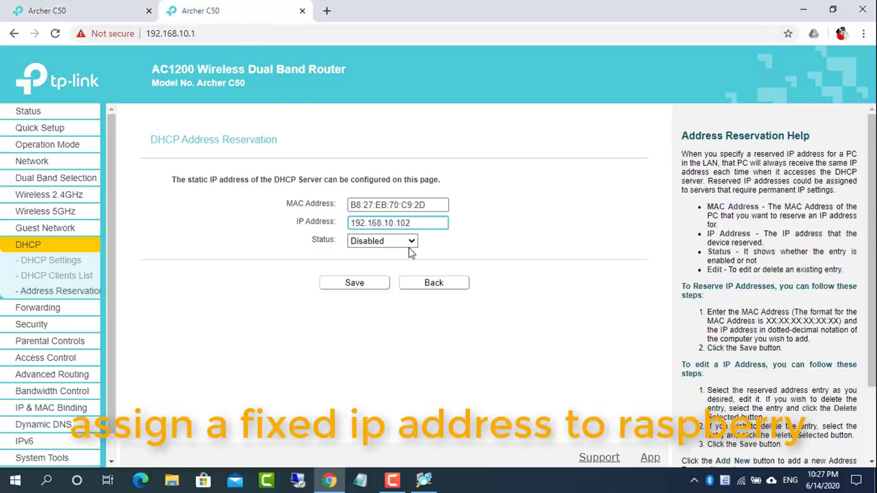
{"action": "left_click", "coordinate": [410, 243]}
{"action": "left_click", "coordinate": [405, 263]}
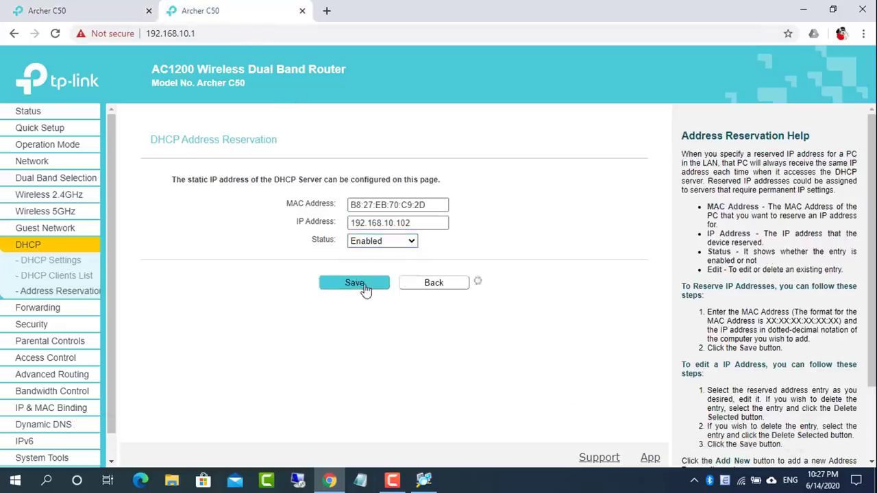
{"action": "left_click_drag", "start_coordinate": [350, 227], "coordinate": [606, 236]}
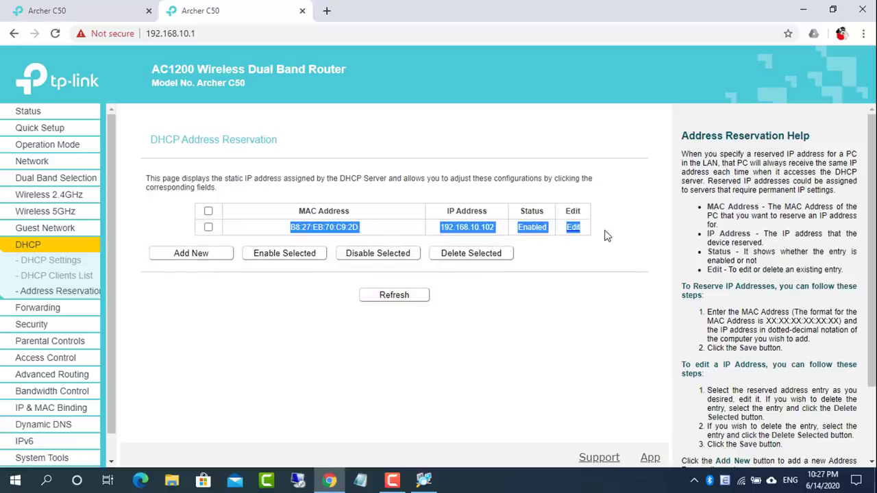
Download putty-64bit-0.73-installer.msi from putty.org and run it
{"action": "left_click", "coordinate": [327, 10]}
{"action": "type", "text": "pu"}
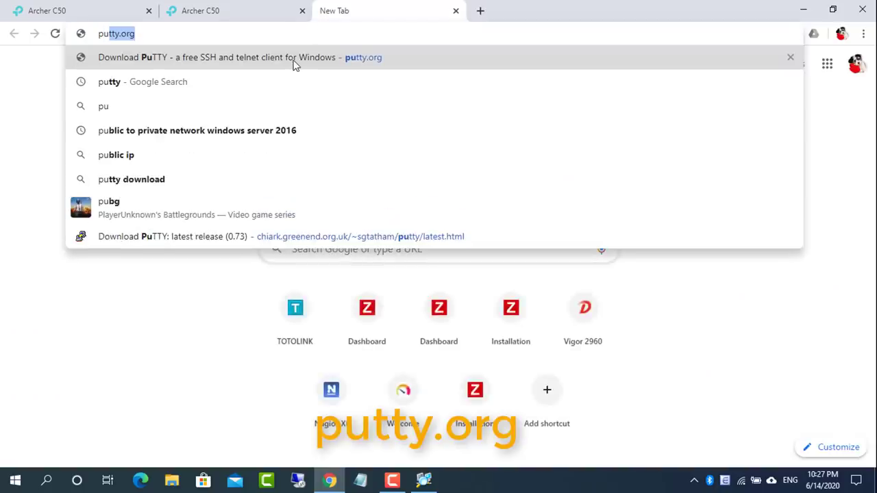
{"action": "left_click", "coordinate": [295, 63]}
{"action": "left_click", "coordinate": [339, 158]}
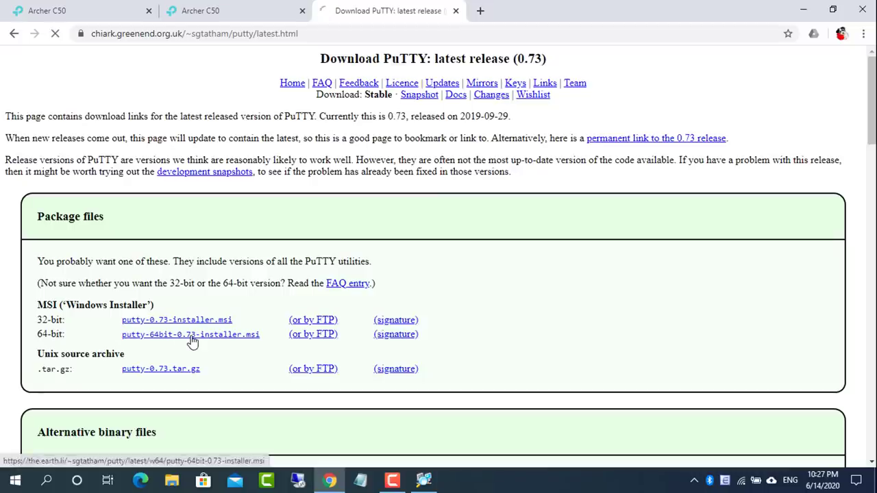
{"action": "left_click", "coordinate": [203, 338]}
{"action": "left_click", "coordinate": [76, 455]}
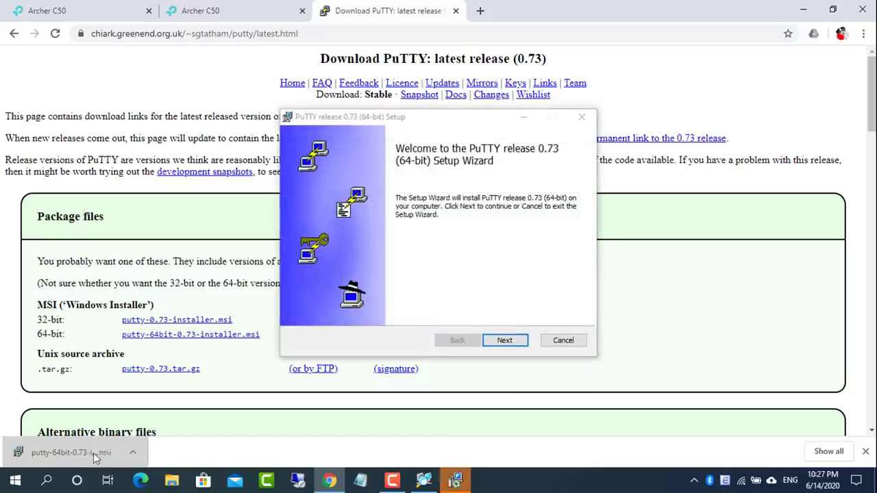
Install PuTTY 0.73 to C:\Program Files\PuTTY\ with a desktop shortcut
{"action": "left_click", "coordinate": [802, 10]}
{"action": "left_click", "coordinate": [503, 338]}
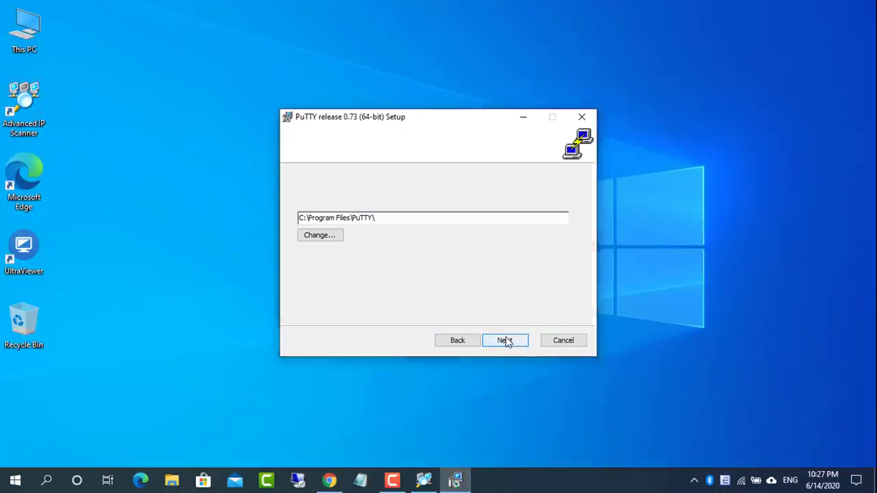
{"action": "left_click", "coordinate": [505, 339]}
{"action": "left_click", "coordinate": [332, 188]}
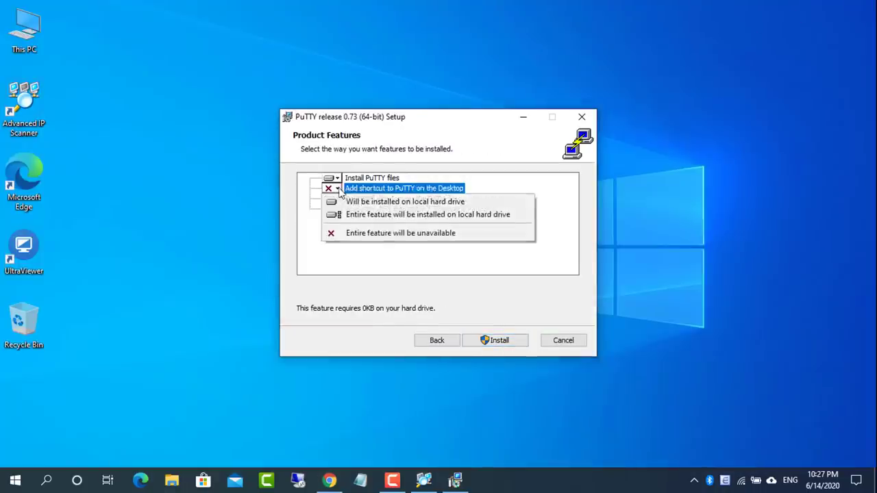
{"action": "left_click", "coordinate": [384, 200]}
{"action": "left_click", "coordinate": [500, 340]}
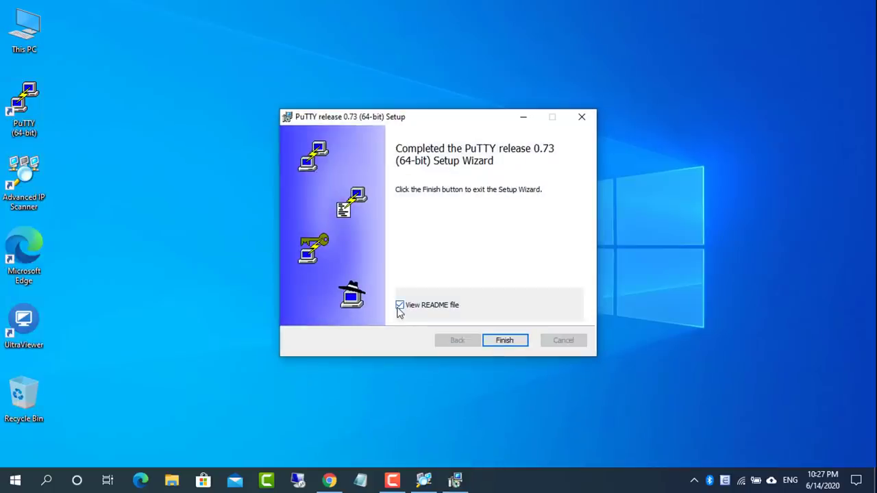
{"action": "left_click", "coordinate": [496, 337]}
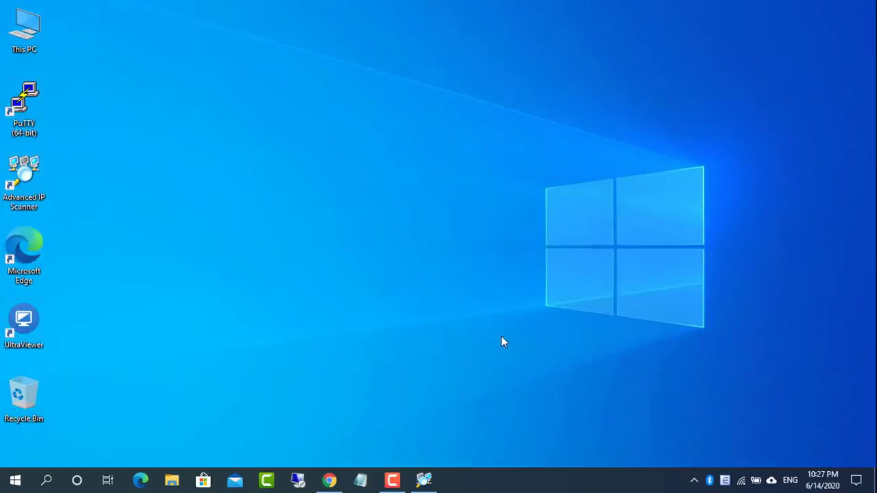
Launch PuTTY, connect over SSH to the reserved IP 192.168.10.102 and accept the Pi's host key
{"action": "double_click", "coordinate": [26, 103]}
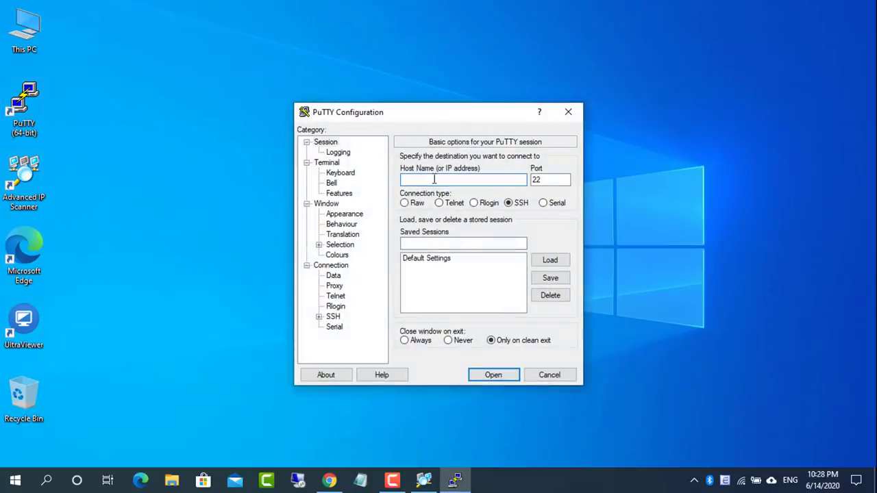
{"action": "left_click", "coordinate": [329, 481]}
{"action": "left_click", "coordinate": [205, 11]}
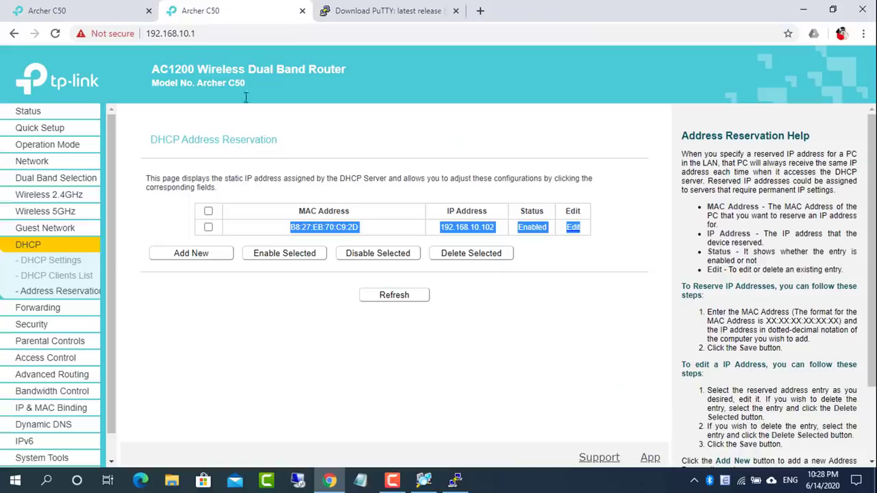
{"action": "left_click", "coordinate": [441, 228]}
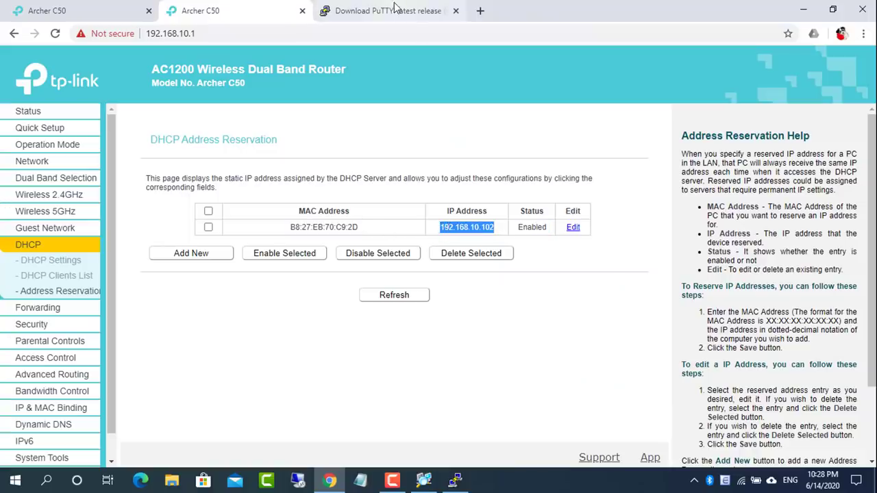
{"action": "left_click", "coordinate": [803, 11]}
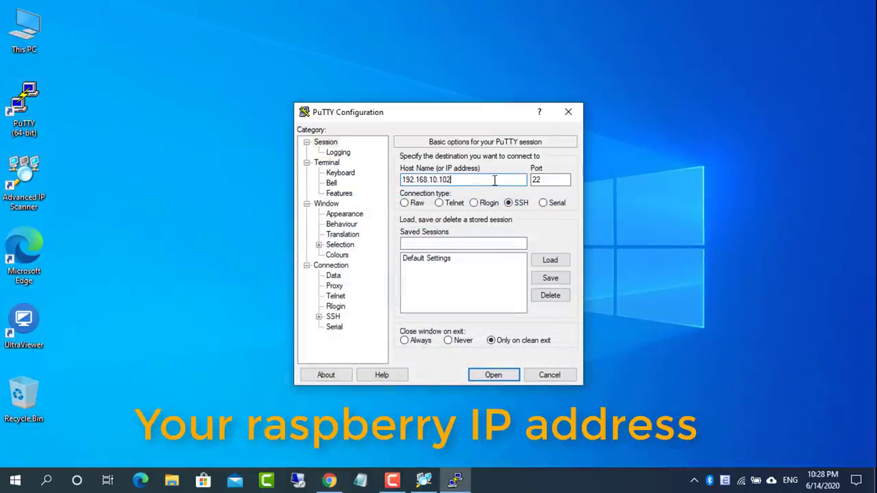
{"action": "left_click", "coordinate": [491, 373]}
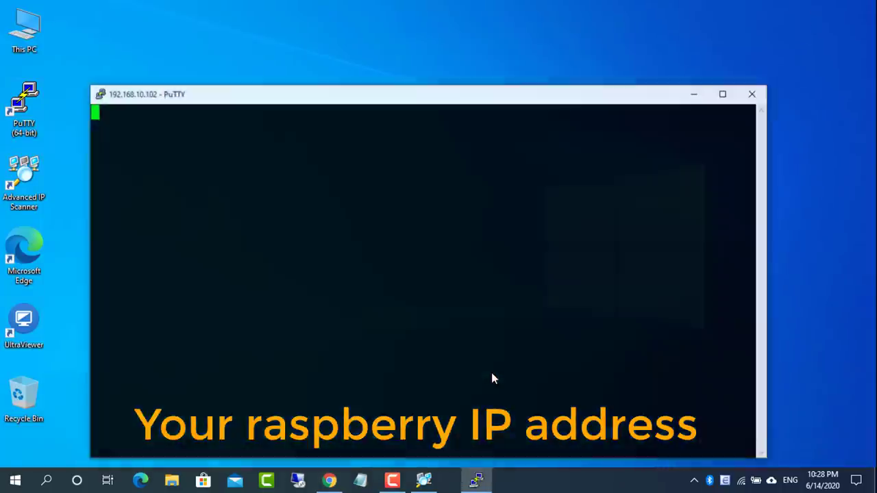
{"action": "left_click", "coordinate": [374, 348]}
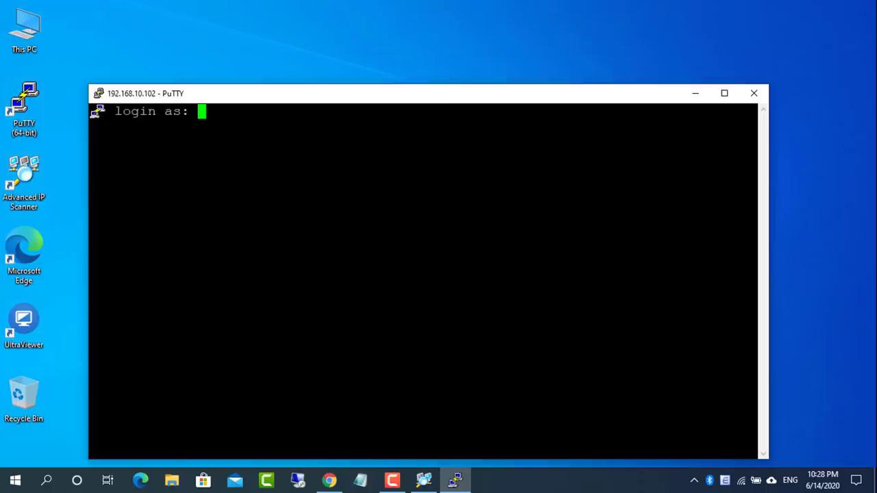
Log in to the Pi, set and confirm a new root password with sudo passwd, then minimise PuTTY
{"action": "double_click", "coordinate": [369, 94]}
{"action": "key", "text": "Return"}
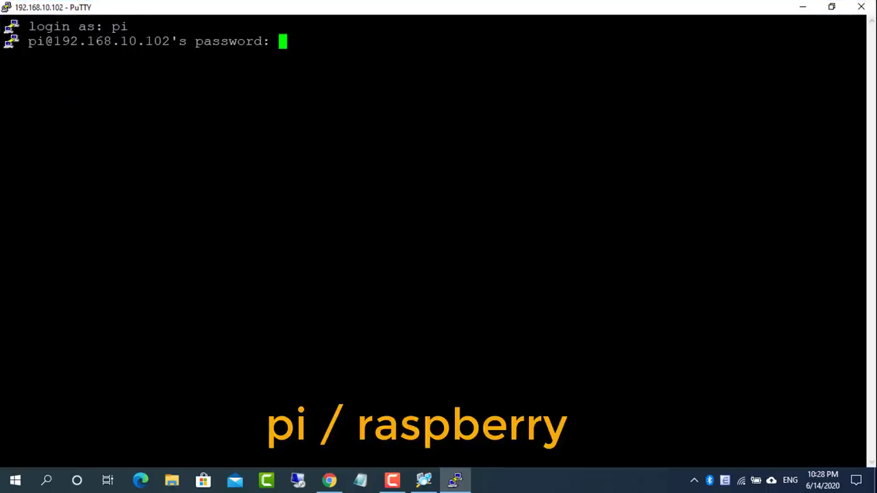
{"action": "type", "text": "su"}
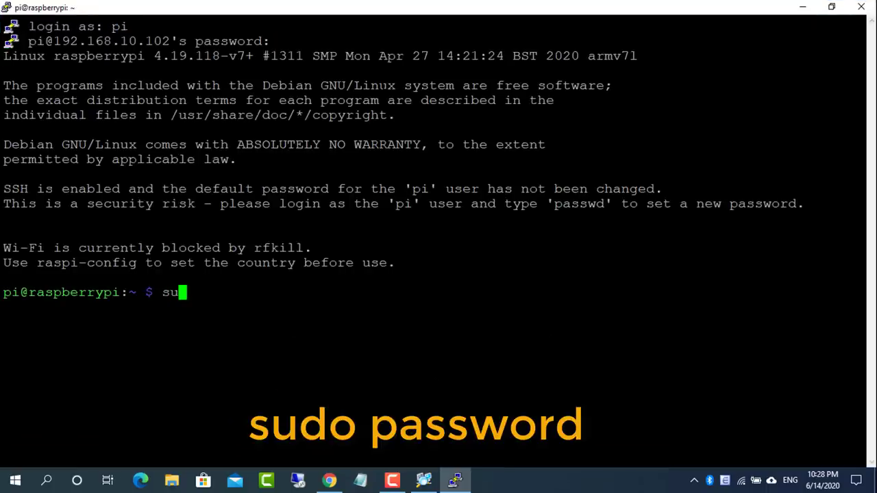
{"action": "type", "text": "do passwd"}
{"action": "key", "text": "Return"}
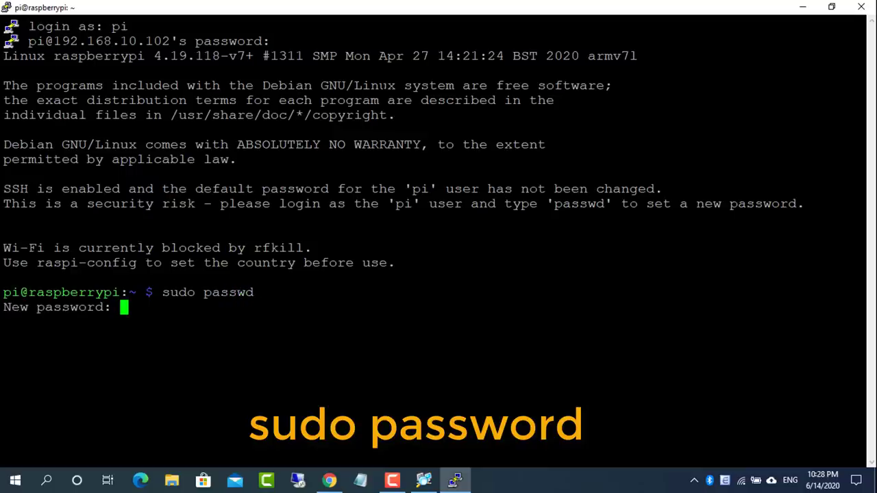
{"action": "key", "text": "Return"}
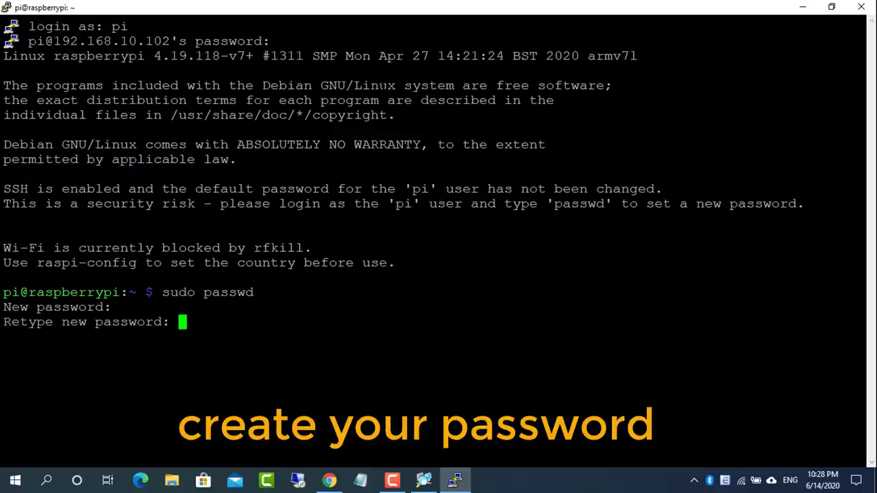
{"action": "key", "text": "Return"}
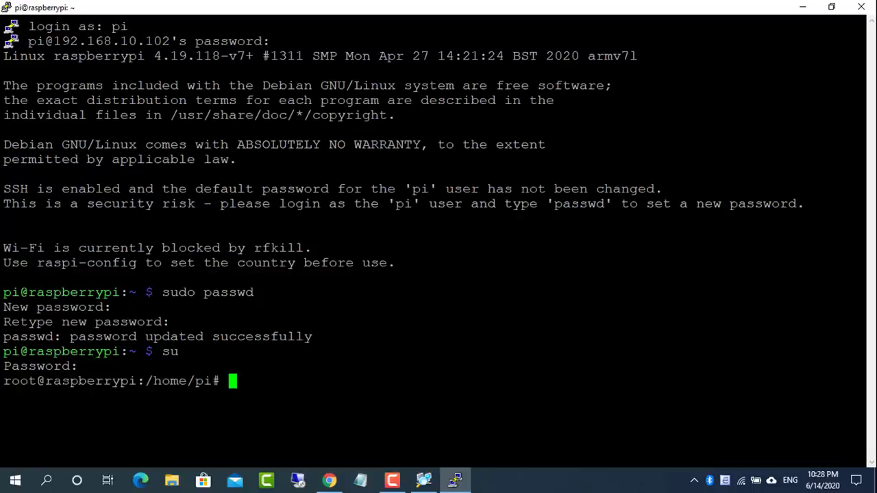
{"action": "left_click", "coordinate": [803, 8]}
Go to the zabbix.com download page and choose Raspbian as the OS distribution
{"action": "left_click", "coordinate": [329, 480]}
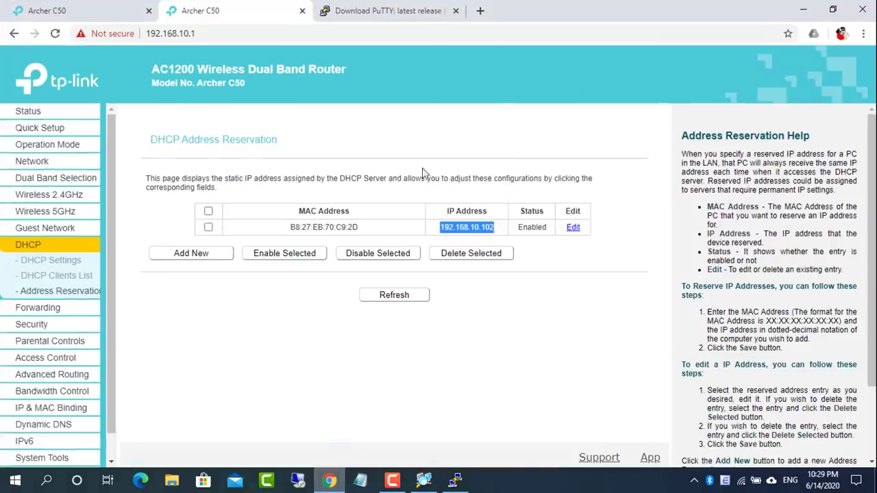
{"action": "left_click", "coordinate": [484, 13]}
{"action": "type", "text": "zabbix.com"}
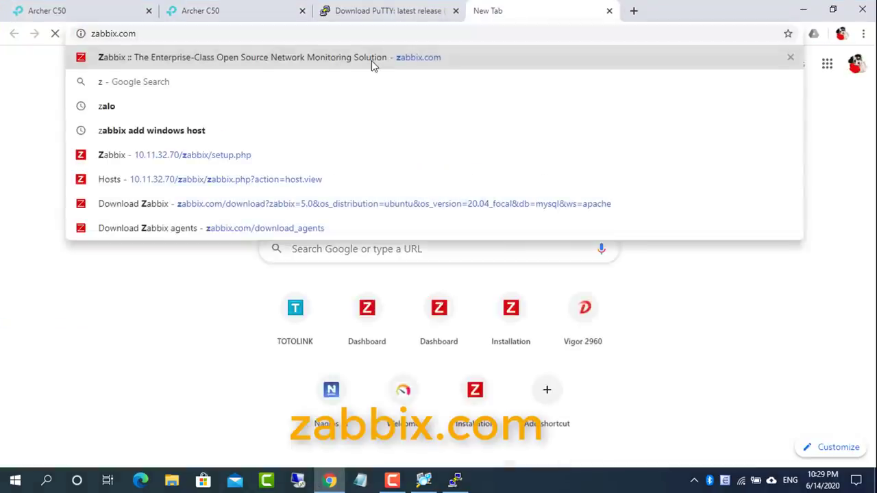
{"action": "left_click", "coordinate": [371, 61]}
{"action": "left_click", "coordinate": [790, 91]}
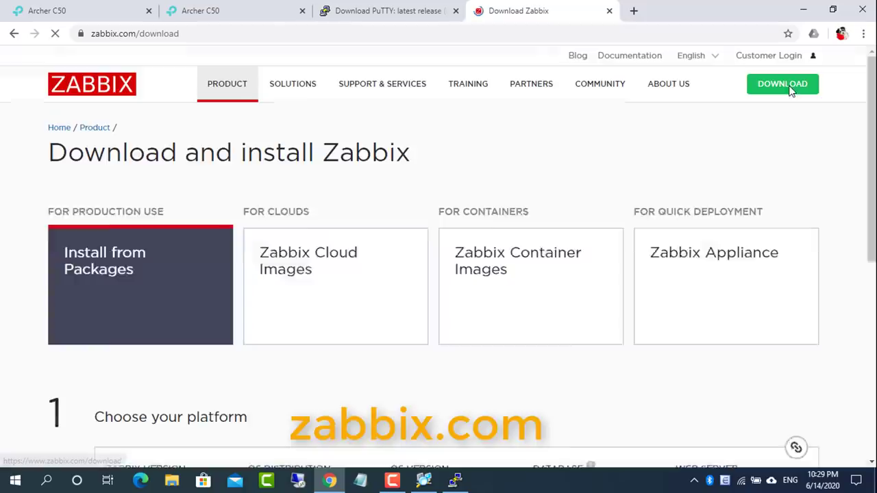
{"action": "left_click_drag", "start_coordinate": [869, 124], "coordinate": [868, 159]}
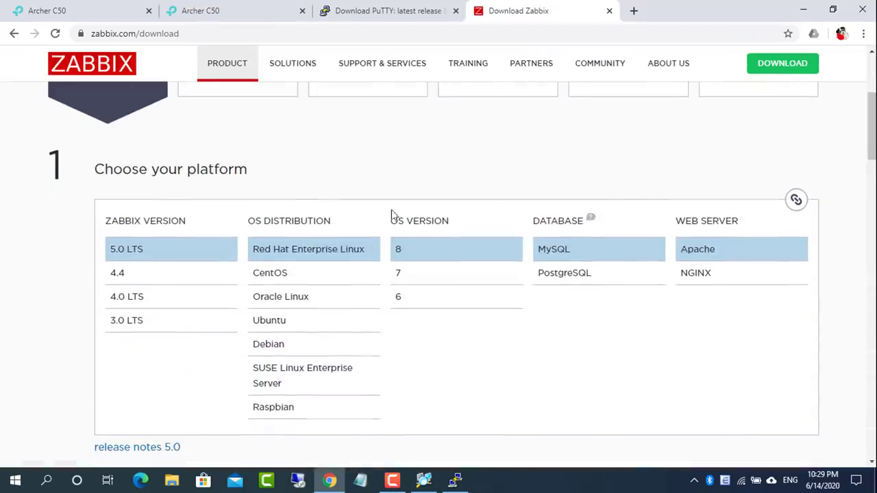
{"action": "left_click", "coordinate": [279, 409]}
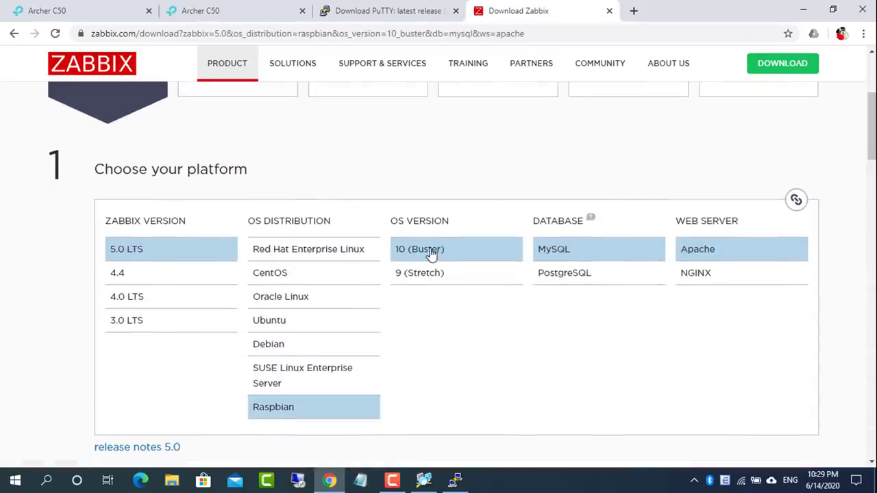
{"action": "scroll", "coordinate": [384, 166], "scroll_direction": "down", "scroll_amount": 6}
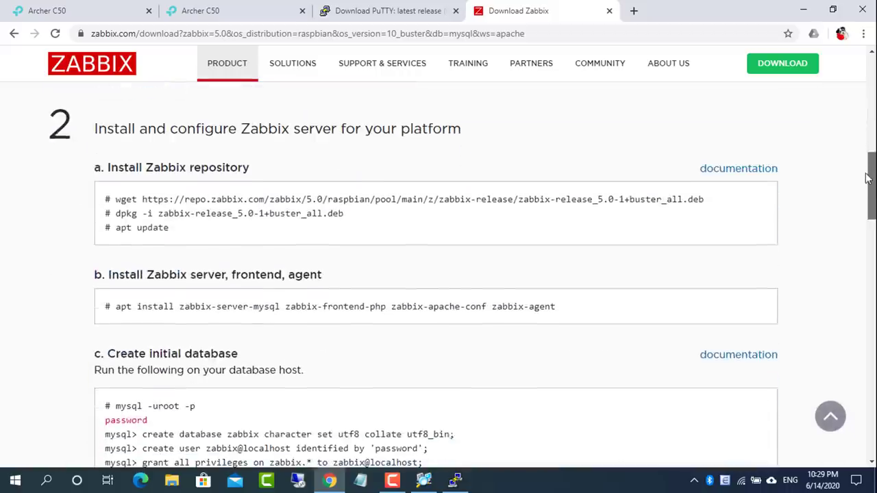
Copy the repository wget and dpkg commands and paste them at the Pi's root prompt
{"action": "left_click_drag", "start_coordinate": [96, 124], "coordinate": [477, 132]}
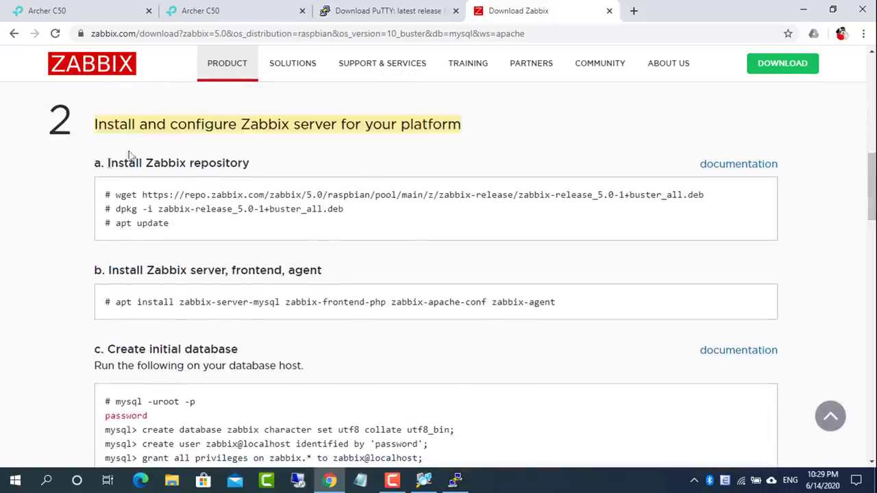
{"action": "left_click_drag", "start_coordinate": [107, 163], "coordinate": [254, 168]}
{"action": "left_click_drag", "start_coordinate": [117, 195], "coordinate": [716, 210]}
{"action": "right_click", "coordinate": [685, 201]}
{"action": "left_click", "coordinate": [706, 212]}
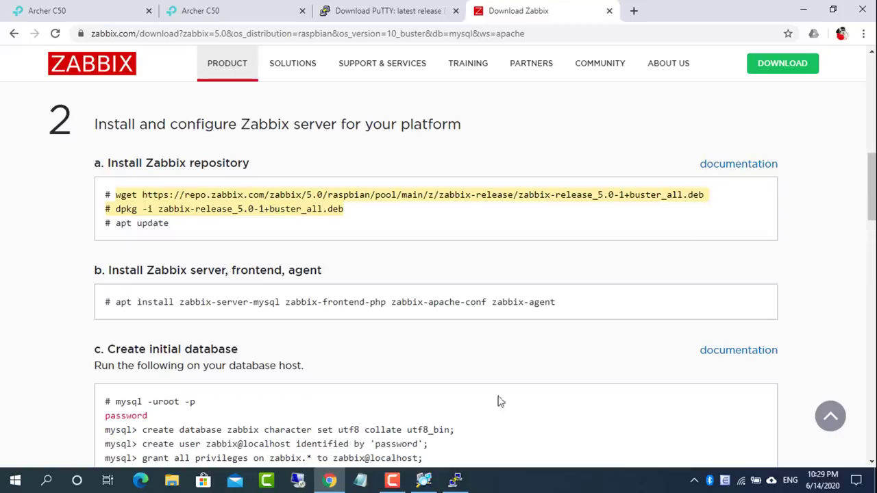
{"action": "left_click", "coordinate": [456, 479]}
{"action": "key", "text": "shift+Insert"}
Download zabbix-release with wget and install it with dpkg -i zabbix-release_5.0-1+buster_all.deb
{"action": "key", "text": "Return"}
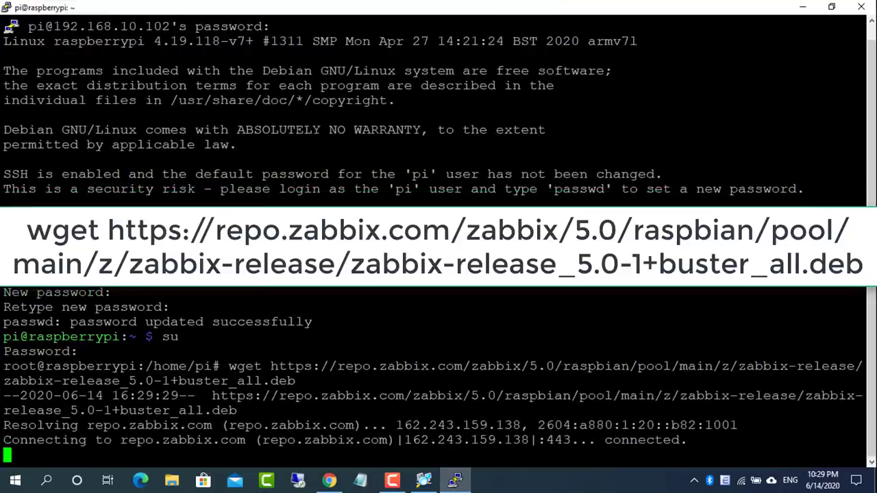
{"action": "key", "text": "BackSpace"}
{"action": "key", "text": "BackSpace"}
{"action": "key", "text": "BackSpace"}
{"action": "key", "text": "BackSpace"}
{"action": "key", "text": "BackSpace"}
{"action": "key", "text": "BackSpace"}
{"action": "key", "text": "BackSpace"}
{"action": "key", "text": "BackSpace"}
{"action": "key", "text": "BackSpace"}
{"action": "key", "text": "BackSpace"}
{"action": "key", "text": "BackSpace"}
{"action": "key", "text": "BackSpace"}
{"action": "key", "text": "BackSpace"}
{"action": "key", "text": "BackSpace"}
{"action": "key", "text": "BackSpace"}
{"action": "key", "text": "BackSpace"}
{"action": "key", "text": "BackSpace"}
{"action": "key", "text": "BackSpace"}
{"action": "key", "text": "BackSpace"}
{"action": "key", "text": "BackSpace"}
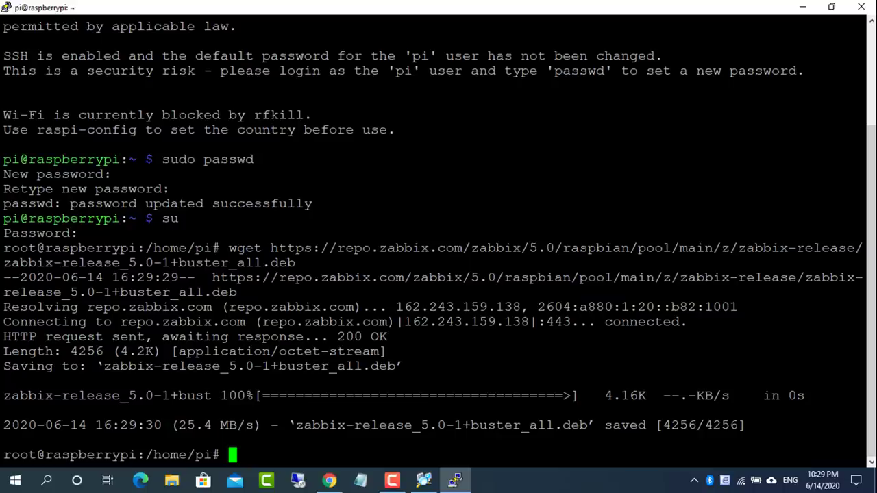
{"action": "left_click", "coordinate": [328, 479]}
{"action": "left_click", "coordinate": [133, 211]}
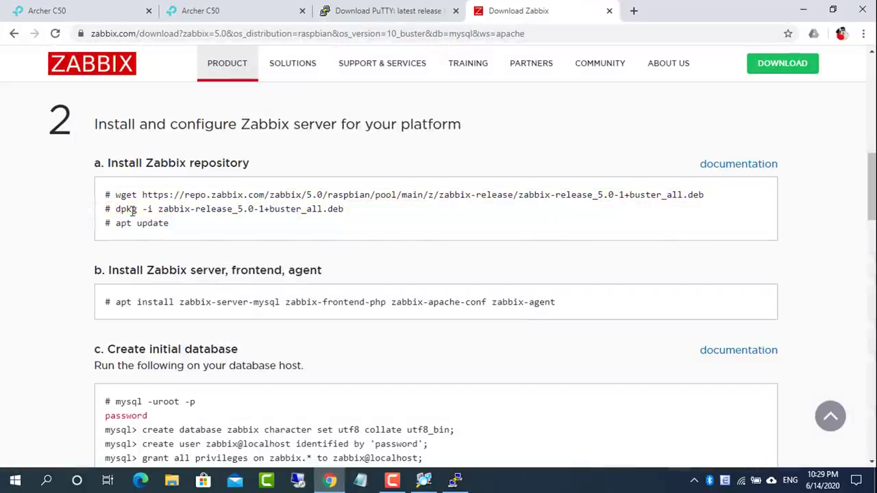
{"action": "left_click_drag", "start_coordinate": [116, 209], "coordinate": [312, 212]}
{"action": "right_click", "coordinate": [344, 209]}
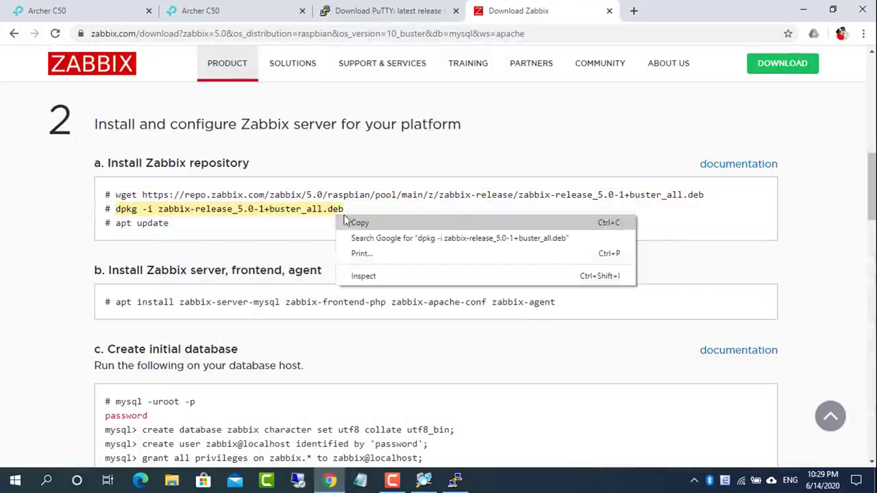
{"action": "left_click", "coordinate": [362, 221]}
{"action": "left_click", "coordinate": [455, 481]}
{"action": "key", "text": "shift+Insert"}
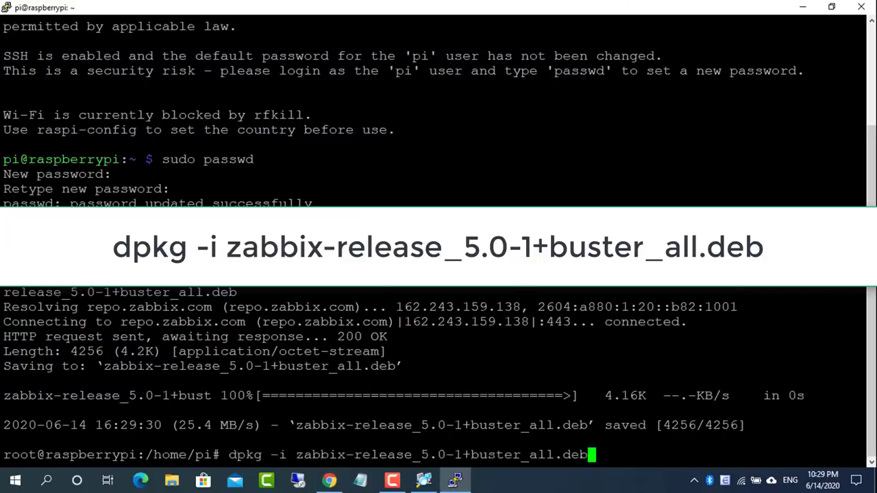
{"action": "key", "text": "Return"}
Copy and run apt update to refresh the package lists
{"action": "key", "text": "alt+Tab"}
{"action": "left_click_drag", "start_coordinate": [116, 225], "coordinate": [168, 228]}
{"action": "right_click", "coordinate": [169, 227]}
{"action": "left_click", "coordinate": [185, 235]}
{"action": "left_click", "coordinate": [455, 481]}
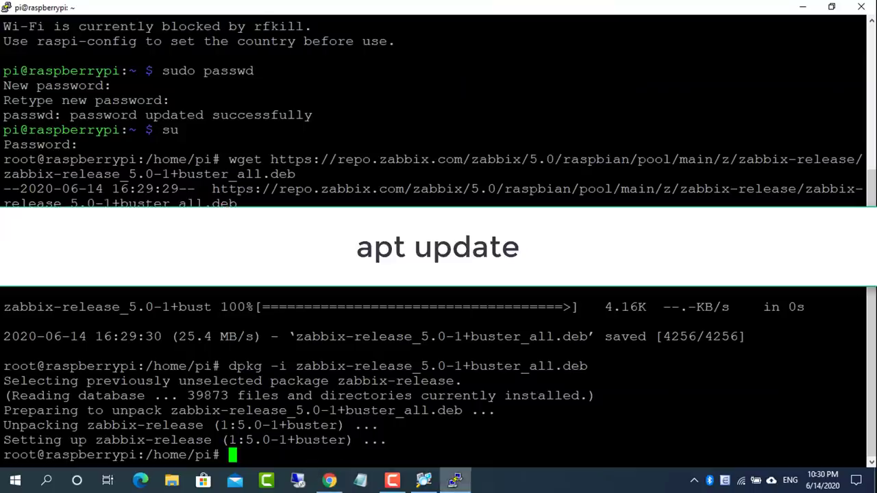
{"action": "key", "text": "shift+Insert"}
{"action": "key", "text": "Return"}
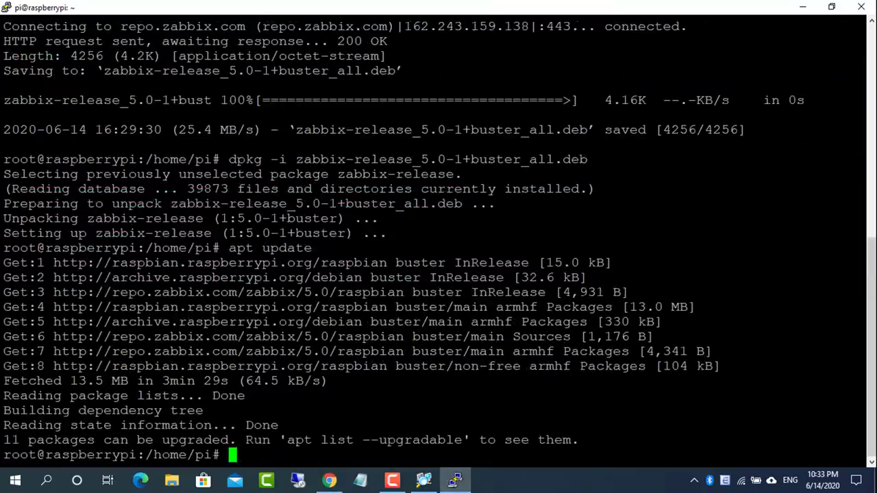
Run apt install for zabbix-server-mysql, zabbix-frontend-php, zabbix-apache-conf and zabbix-agent
{"action": "left_click", "coordinate": [329, 481]}
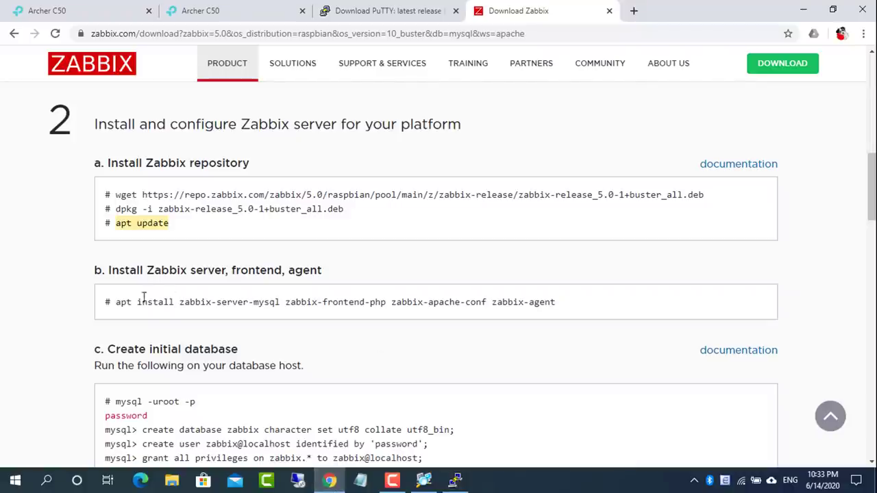
{"action": "left_click_drag", "start_coordinate": [116, 301], "coordinate": [542, 301]}
{"action": "right_click", "coordinate": [552, 306]}
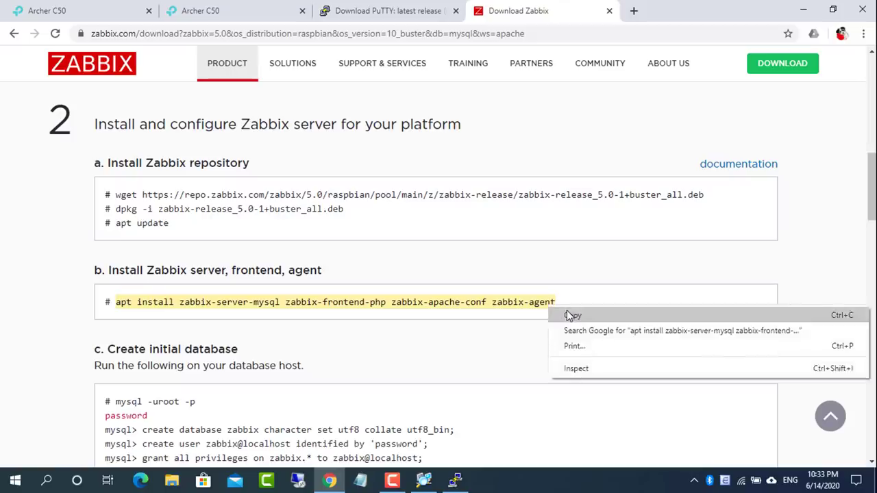
{"action": "left_click", "coordinate": [568, 317]}
{"action": "left_click", "coordinate": [455, 481]}
{"action": "key", "text": "shift+Insert"}
{"action": "key", "text": "Return"}
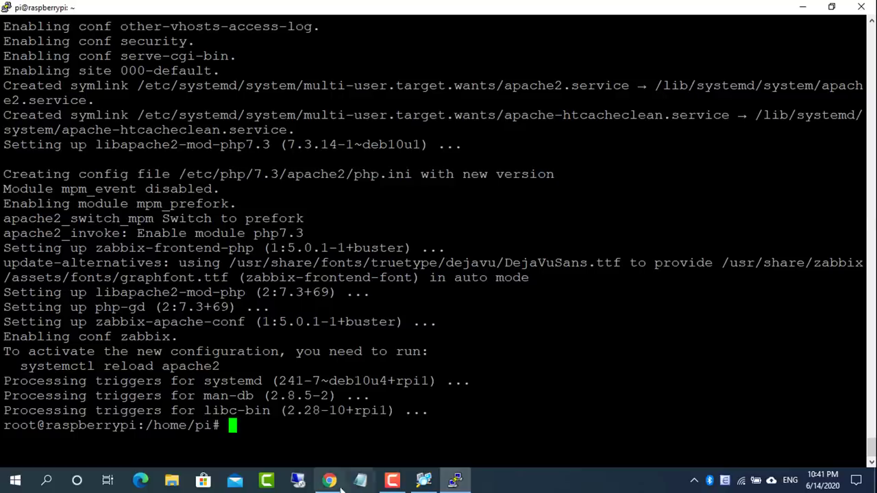
Log in to MariaDB as root with mysql -uroot -p
{"action": "left_click", "coordinate": [329, 481]}
{"action": "scroll", "coordinate": [173, 295], "scroll_direction": "down", "scroll_amount": 1}
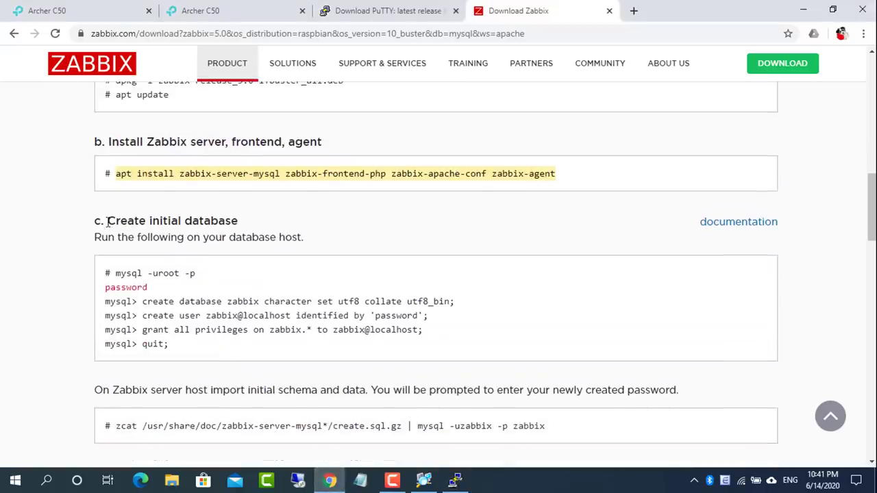
{"action": "left_click_drag", "start_coordinate": [106, 221], "coordinate": [238, 220]}
{"action": "left_click_drag", "start_coordinate": [116, 274], "coordinate": [212, 277]}
{"action": "right_click", "coordinate": [191, 276]}
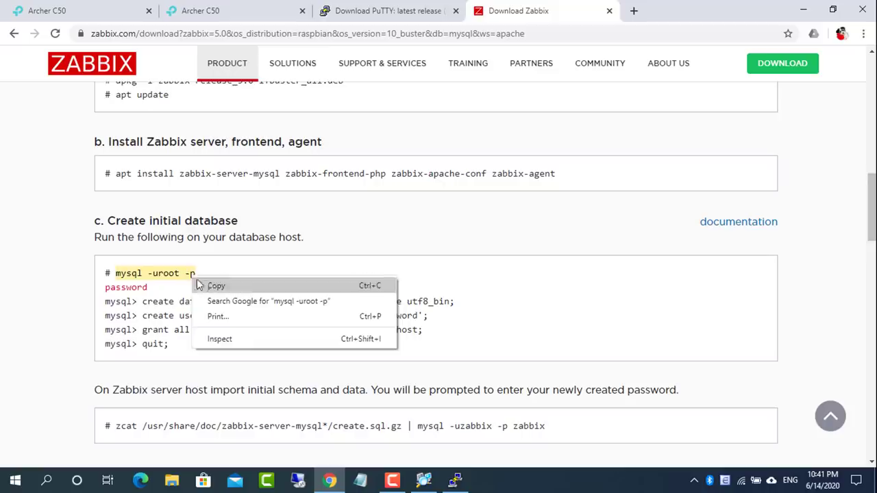
{"action": "left_click", "coordinate": [205, 286]}
{"action": "left_click", "coordinate": [455, 480]}
{"action": "key", "text": "shift+Insert"}
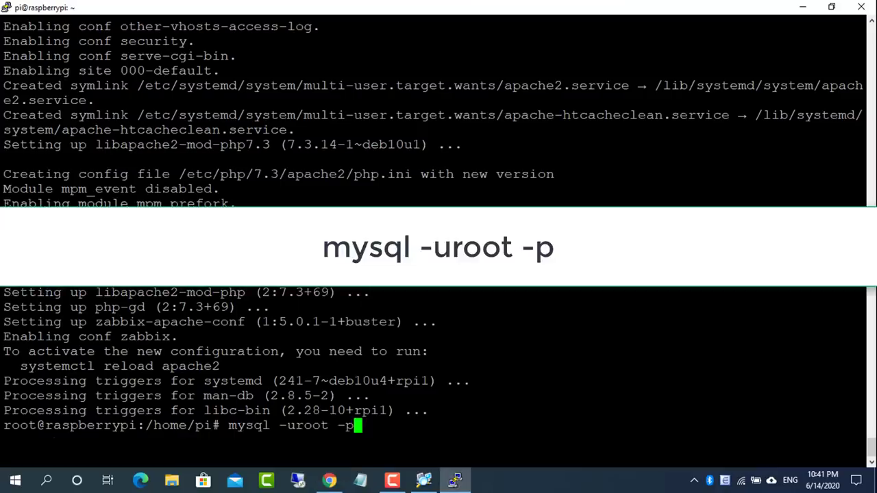
{"action": "key", "text": "Return"}
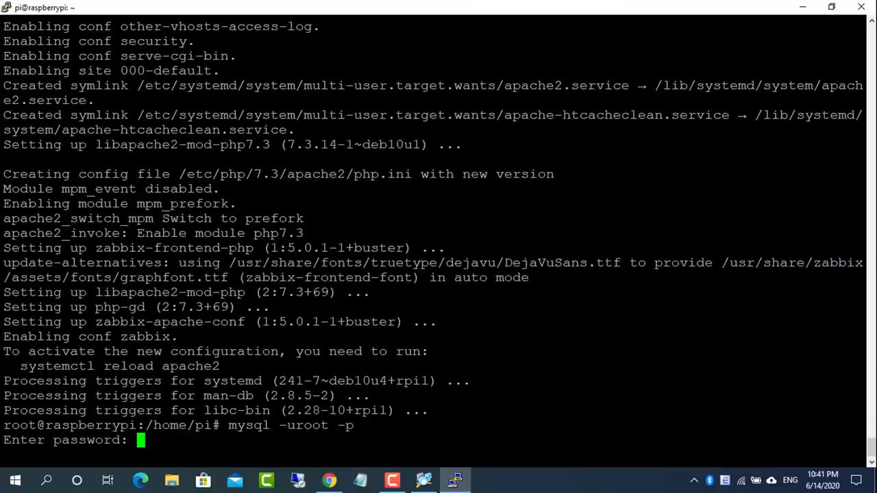
{"action": "key", "text": "Return"}
Create the zabbix database from the copied create database command
{"action": "key", "text": "alt+Tab"}
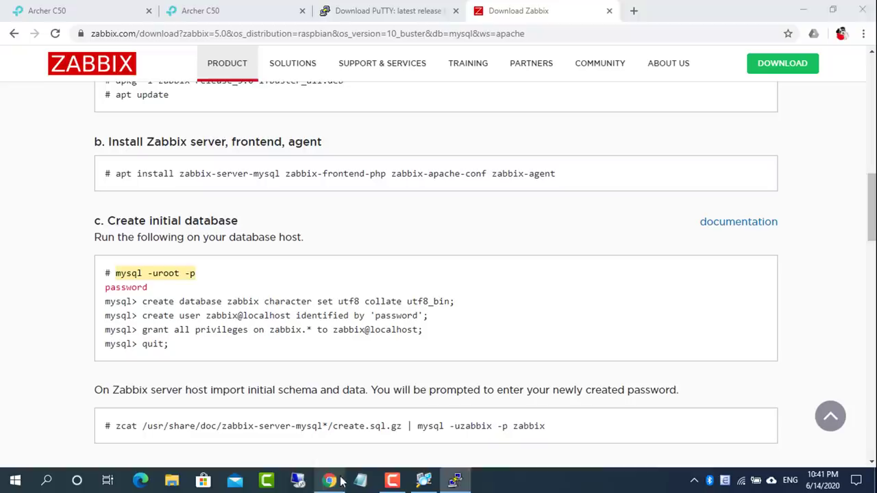
{"action": "left_click_drag", "start_coordinate": [144, 302], "coordinate": [441, 303]}
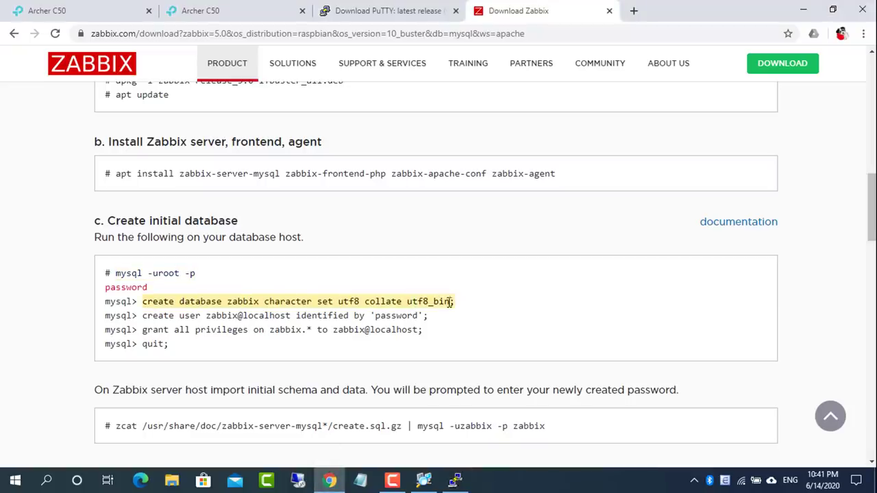
{"action": "right_click", "coordinate": [450, 302]}
{"action": "left_click", "coordinate": [470, 313]}
{"action": "key", "text": "alt+Tab"}
{"action": "key", "text": "shift+Insert"}
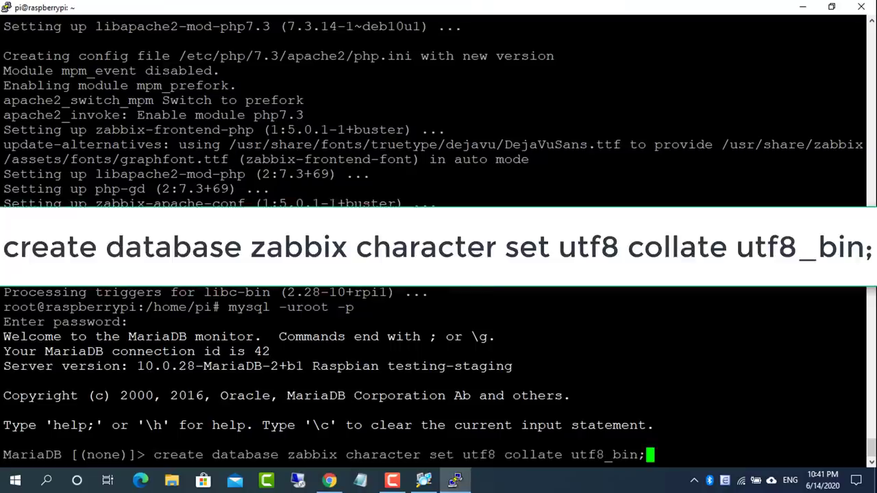
{"action": "key", "text": "Return"}
Create the zabbix@localhost database user
{"action": "key", "text": "alt+Tab"}
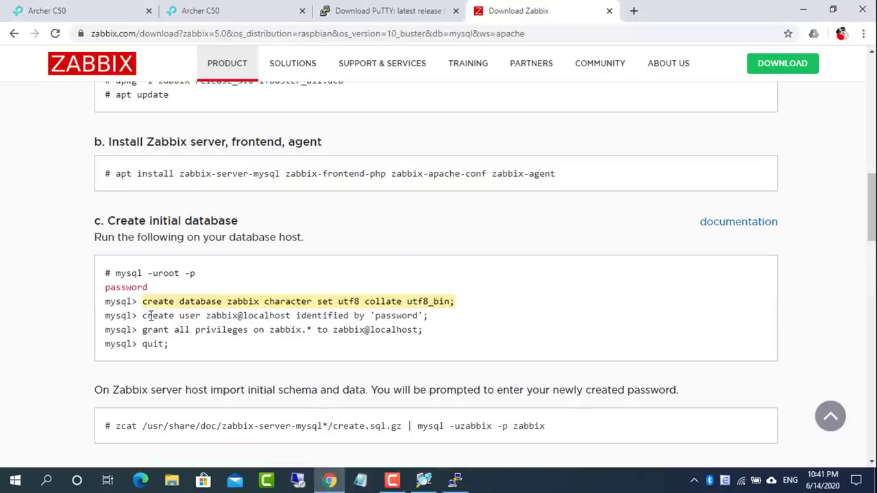
{"action": "left_click_drag", "start_coordinate": [143, 315], "coordinate": [428, 316]}
{"action": "right_click", "coordinate": [420, 317]}
{"action": "left_click", "coordinate": [442, 326]}
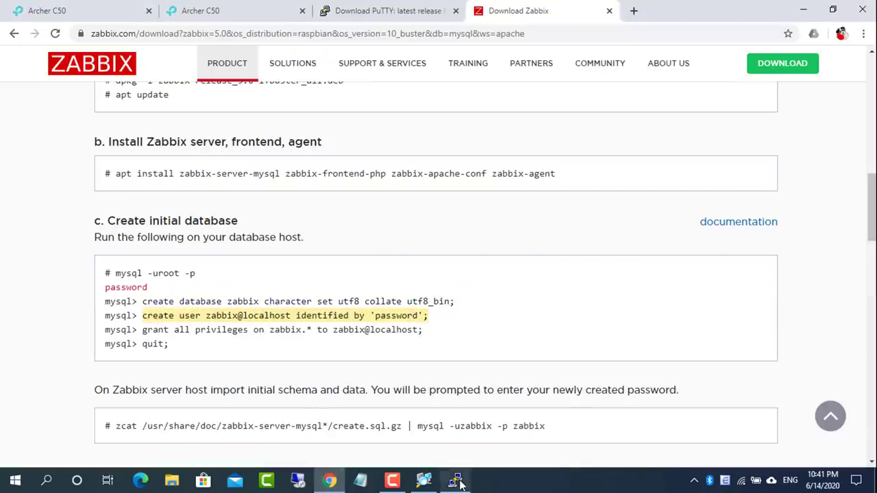
{"action": "left_click", "coordinate": [455, 481]}
{"action": "key", "text": "shift+Insert"}
{"action": "key", "text": "Return"}
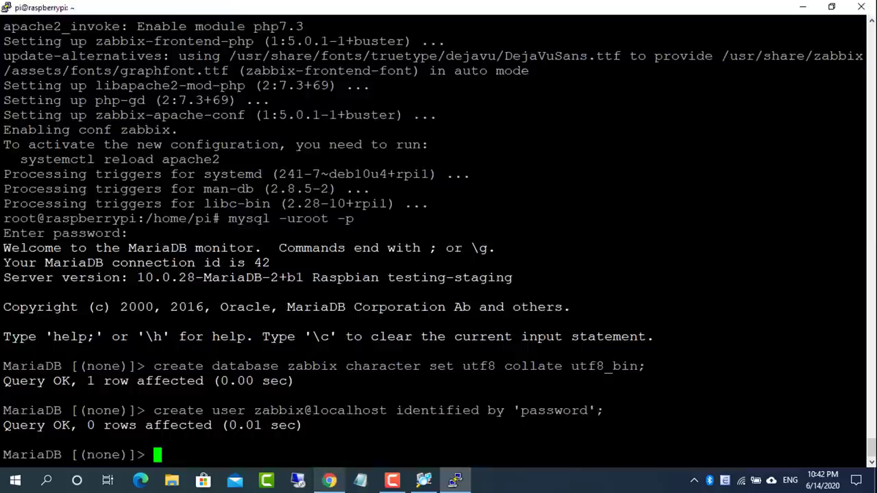
Grant the zabbix user all privileges on the zabbix database
{"action": "left_click", "coordinate": [329, 482]}
{"action": "left_click_drag", "start_coordinate": [145, 330], "coordinate": [417, 332]}
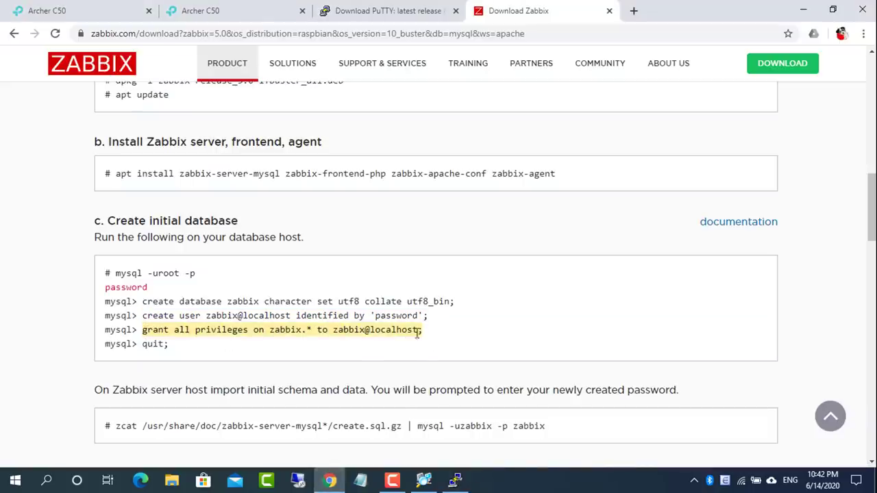
{"action": "right_click", "coordinate": [406, 330]}
{"action": "left_click", "coordinate": [431, 344]}
{"action": "left_click", "coordinate": [455, 480]}
{"action": "key", "text": "shift+Insert"}
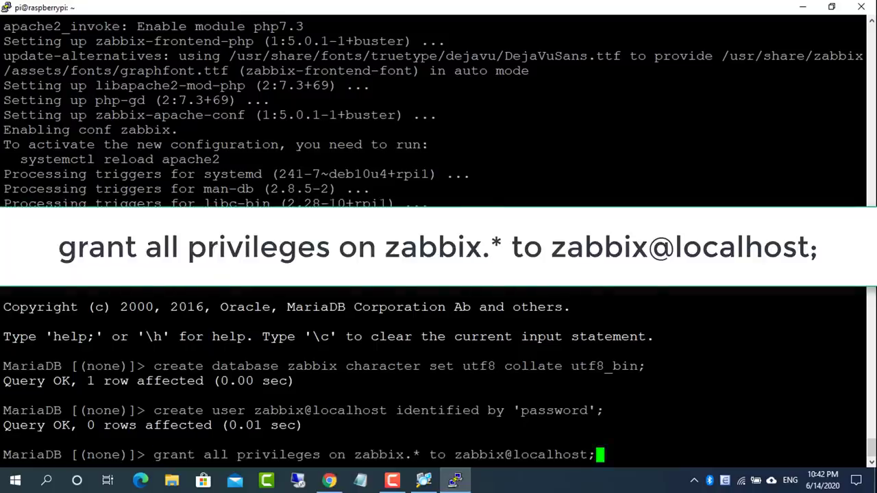
{"action": "key", "text": "Return"}
Run quit; to leave the MariaDB monitor
{"action": "left_click", "coordinate": [330, 482]}
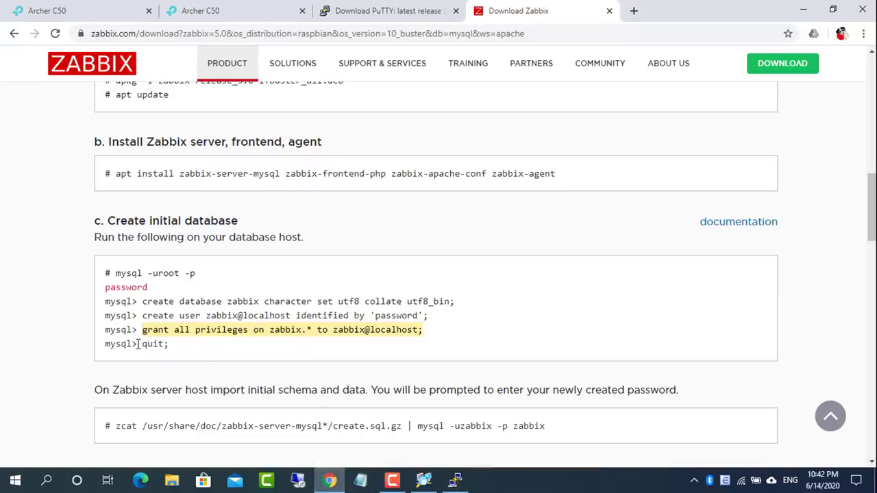
{"action": "left_click_drag", "start_coordinate": [140, 344], "coordinate": [194, 351]}
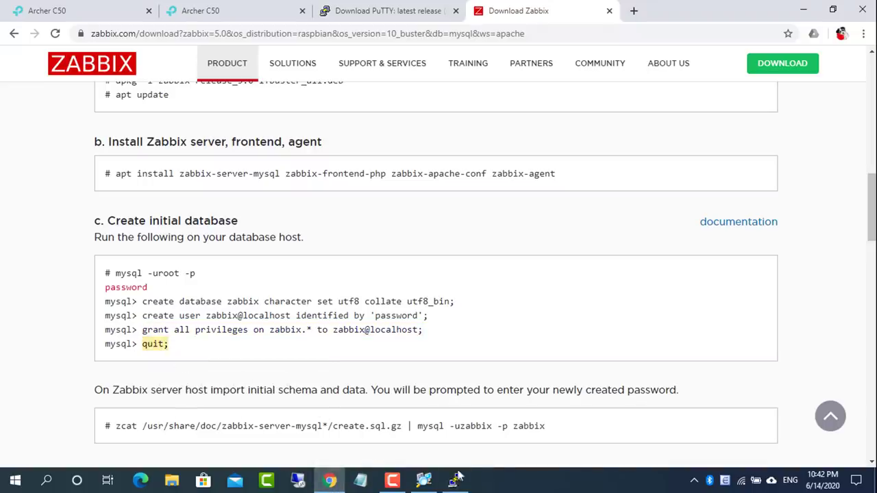
{"action": "left_click", "coordinate": [455, 481]}
{"action": "key", "text": "shift+Insert"}
{"action": "key", "text": "Return"}
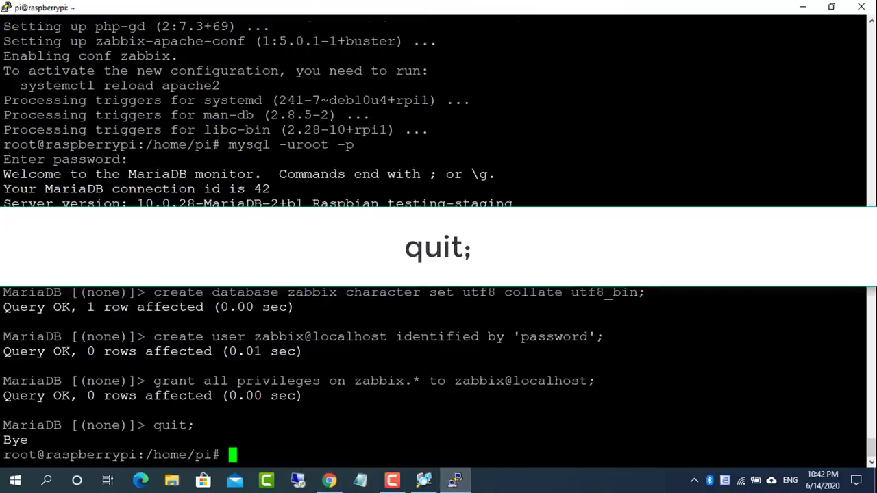
Run the zcat … | mysql -uzabbix -p zabbix command to import the initial schema
{"action": "left_click", "coordinate": [329, 482]}
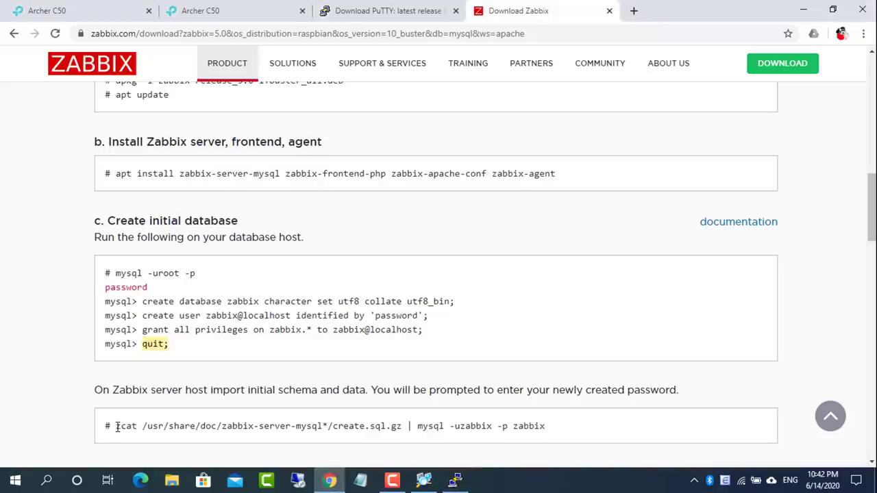
{"action": "left_click_drag", "start_coordinate": [117, 426], "coordinate": [542, 426]}
{"action": "right_click", "coordinate": [544, 427]}
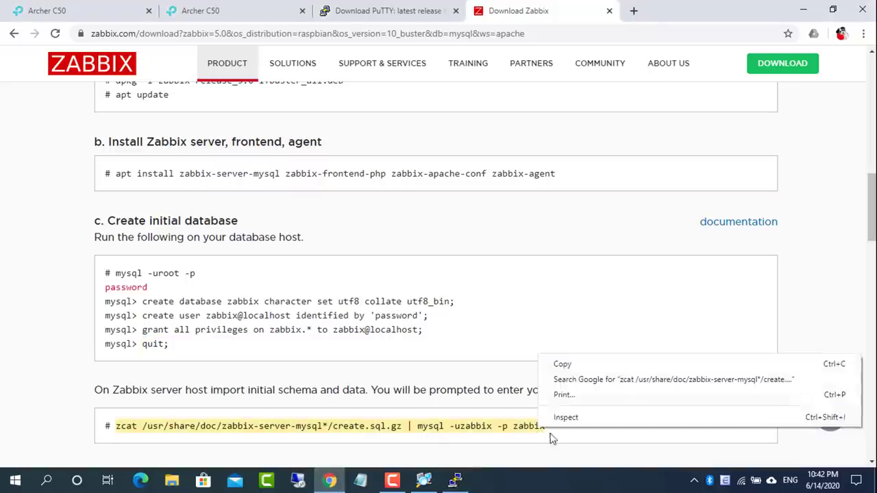
{"action": "left_click", "coordinate": [569, 365]}
{"action": "left_click", "coordinate": [455, 480]}
{"action": "key", "text": "shift+Insert"}
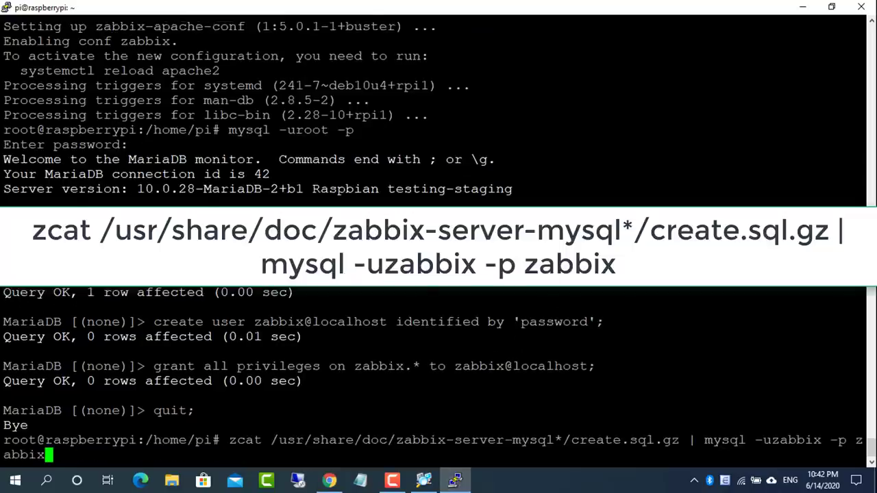
{"action": "key", "text": "Return"}
{"action": "key", "text": "Return"}
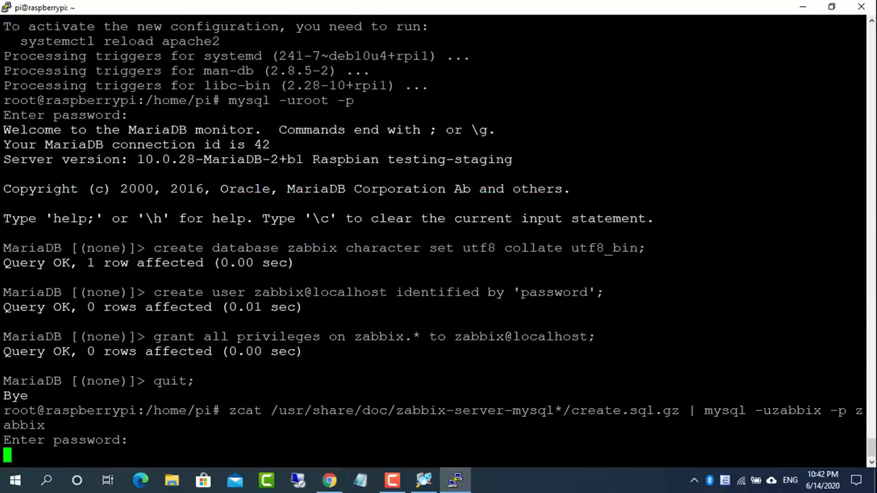
{"action": "left_click", "coordinate": [330, 480]}
Open /etc/zabbix/zabbix_server.conf in nano using the path copied from the Zabbix page
{"action": "scroll", "coordinate": [320, 398], "scroll_direction": "down", "scroll_amount": 4}
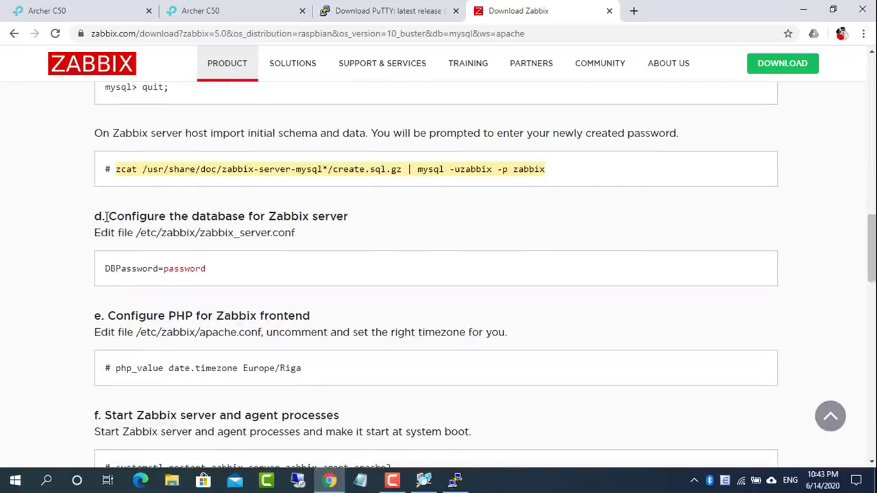
{"action": "left_click_drag", "start_coordinate": [106, 217], "coordinate": [349, 217]}
{"action": "left_click_drag", "start_coordinate": [137, 234], "coordinate": [302, 239]}
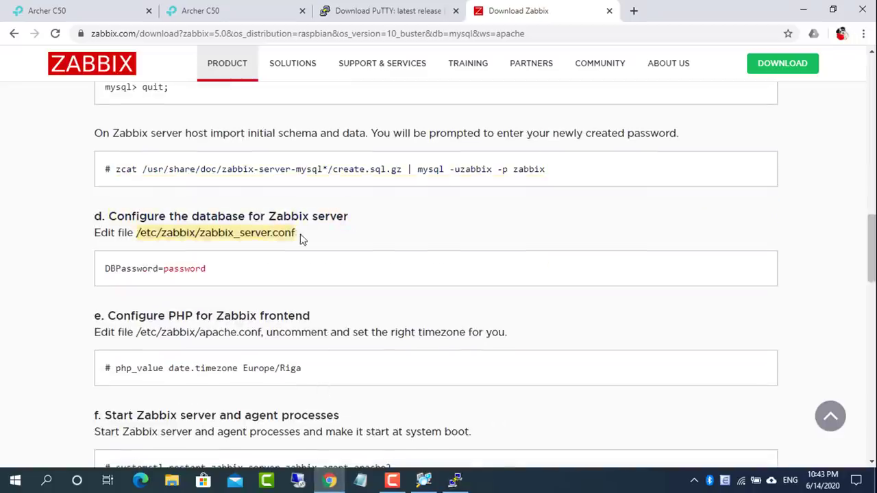
{"action": "right_click", "coordinate": [294, 234]}
{"action": "left_click", "coordinate": [315, 244]}
{"action": "left_click", "coordinate": [455, 481]}
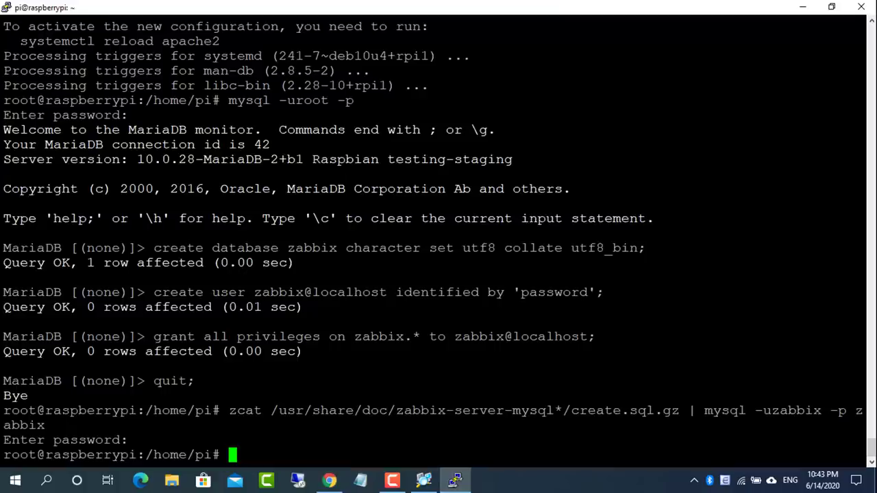
{"action": "type", "text": "nano"}
{"action": "key", "text": "shift+Insert"}
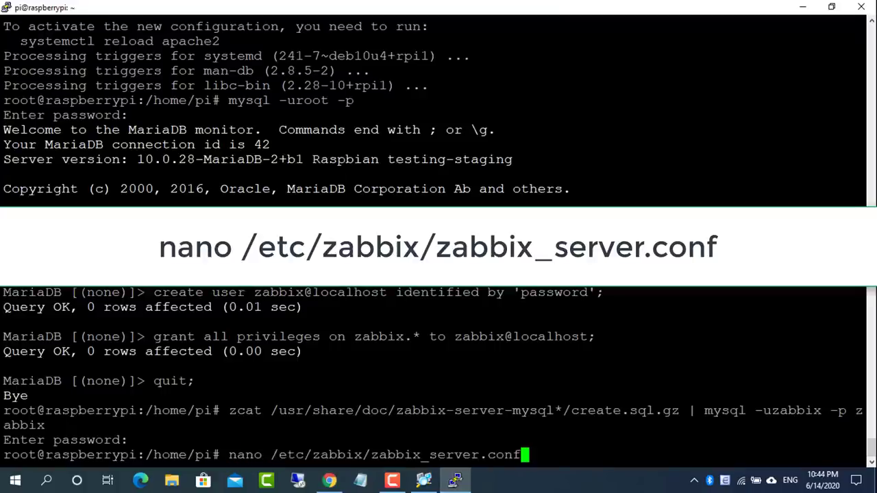
{"action": "key", "text": "Return"}
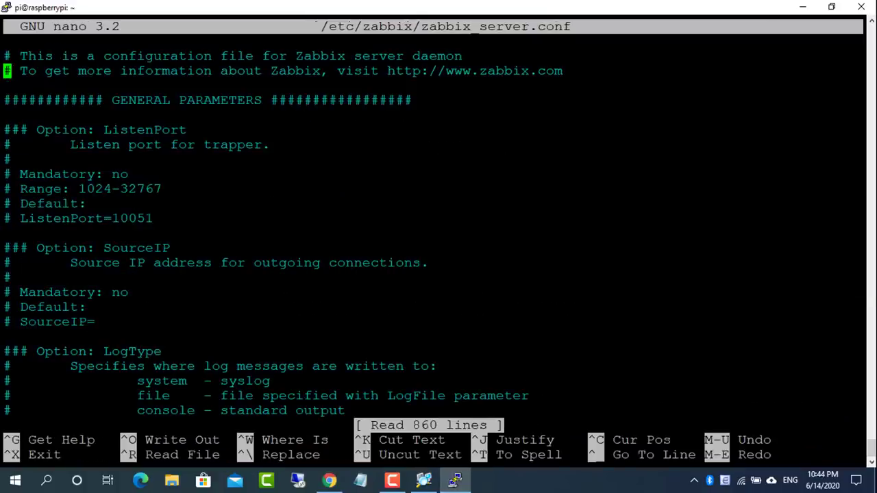
Uncomment DBPassword, enter the zabbix database password after '=', and save the file
{"action": "key", "text": "Down"}
{"action": "key", "text": "Down"}
{"action": "key", "text": "Down"}
{"action": "key", "text": "Down"}
{"action": "key", "text": "Down"}
{"action": "key", "text": "Down"}
{"action": "key", "text": "Down"}
{"action": "key", "text": "Down"}
{"action": "key", "text": "Down"}
{"action": "key", "text": "Down"}
{"action": "key", "text": "Down"}
{"action": "key", "text": "Down"}
{"action": "key", "text": "Down"}
{"action": "key", "text": "Down"}
{"action": "key", "text": "Down"}
{"action": "key", "text": "Down"}
{"action": "key", "text": "Down"}
{"action": "key", "text": "Down"}
{"action": "key", "text": "Down"}
{"action": "key", "text": "Down"}
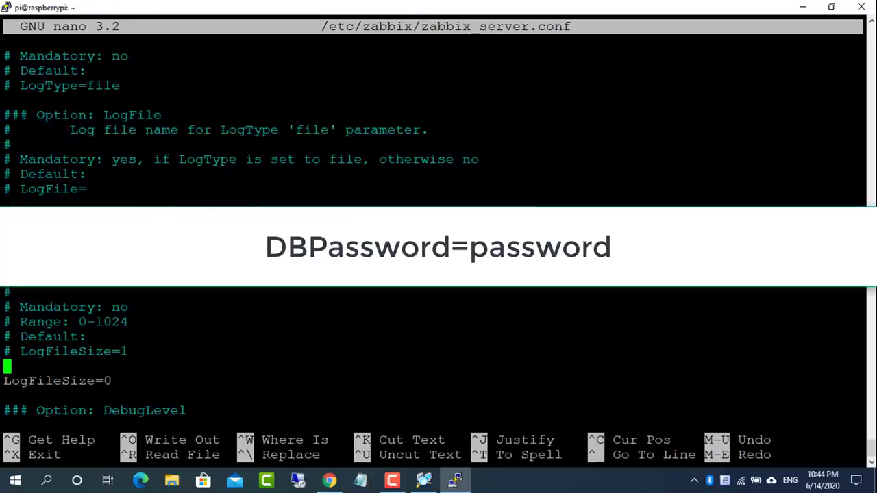
{"action": "key", "text": "Down"}
{"action": "key", "text": "Down"}
{"action": "key", "text": "Down"}
{"action": "key", "text": "Down"}
{"action": "key", "text": "Down"}
{"action": "key", "text": "Down"}
{"action": "key", "text": "Down"}
{"action": "key", "text": "Down"}
{"action": "key", "text": "Down"}
{"action": "key", "text": "Down"}
{"action": "key", "text": "Down"}
{"action": "key", "text": "Down"}
{"action": "key", "text": "Down"}
{"action": "key", "text": "Down"}
{"action": "key", "text": "Down"}
{"action": "key", "text": "Down"}
{"action": "key", "text": "Down"}
{"action": "key", "text": "Down"}
{"action": "key", "text": "Down"}
{"action": "key", "text": "Down"}
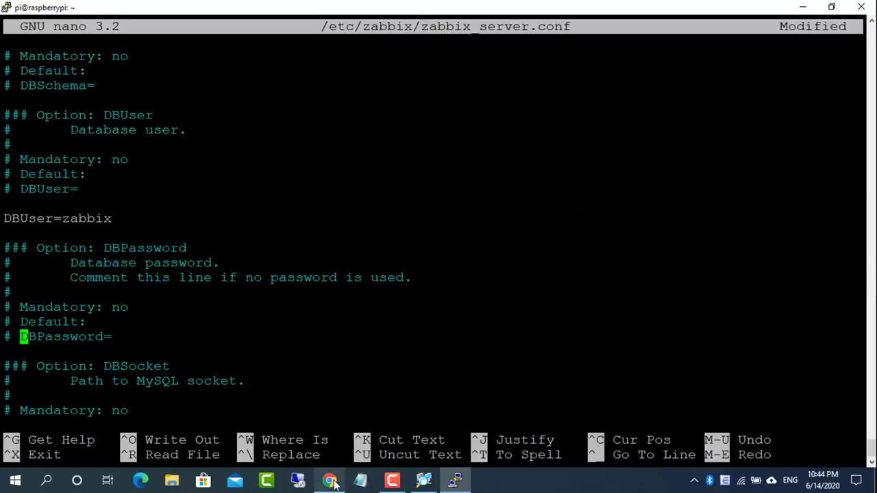
{"action": "key", "text": "BackSpace"}
{"action": "key", "text": "BackSpace"}
{"action": "key", "text": "BackSpace"}
{"action": "key", "text": "Return"}
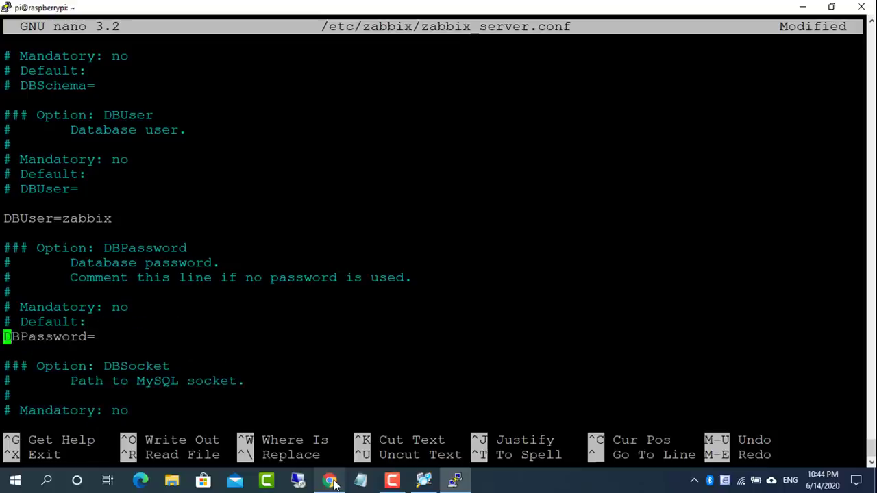
{"action": "key", "text": "Right"}
{"action": "key", "text": "Right"}
{"action": "key", "text": "Right"}
{"action": "key", "text": "Right"}
{"action": "key", "text": "Right"}
{"action": "key", "text": "Right"}
{"action": "key", "text": "Right"}
{"action": "type", "text": "password"}
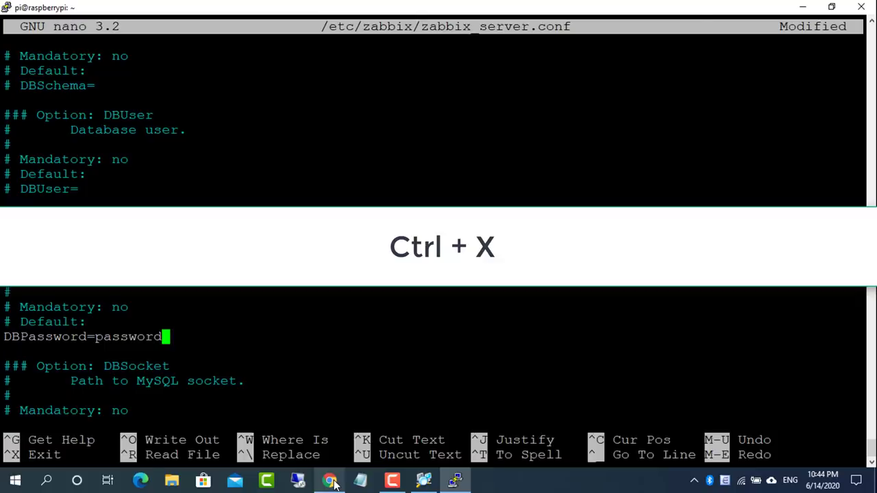
{"action": "key", "text": "ctrl+x"}
{"action": "key", "text": "y"}
{"action": "key", "text": "Return"}
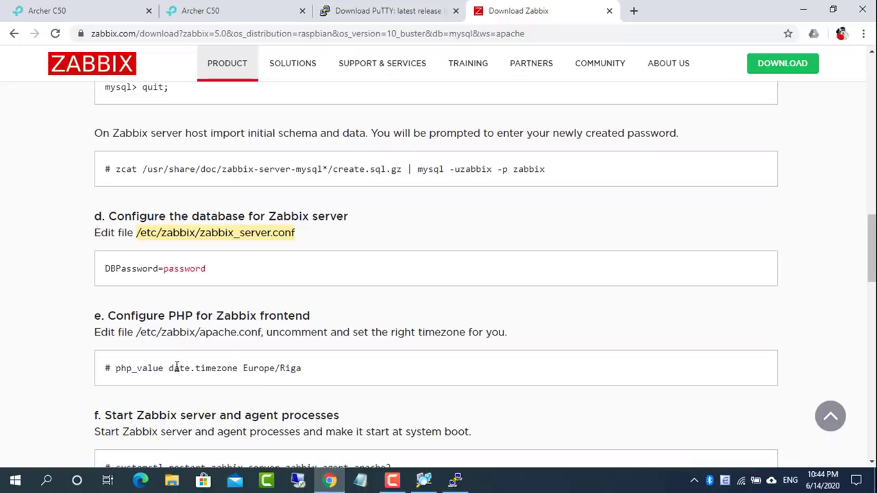
Open /etc/zabbix/apache.conf in nano using the path copied from the Zabbix page
{"action": "left_click_drag", "start_coordinate": [137, 333], "coordinate": [259, 333]}
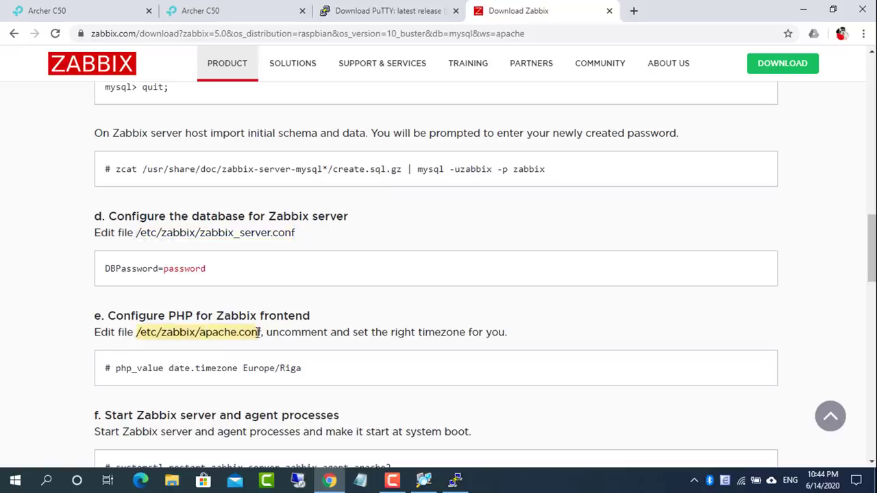
{"action": "right_click", "coordinate": [261, 333]}
{"action": "left_click", "coordinate": [301, 343]}
{"action": "left_click", "coordinate": [455, 480]}
{"action": "type", "text": "nano"}
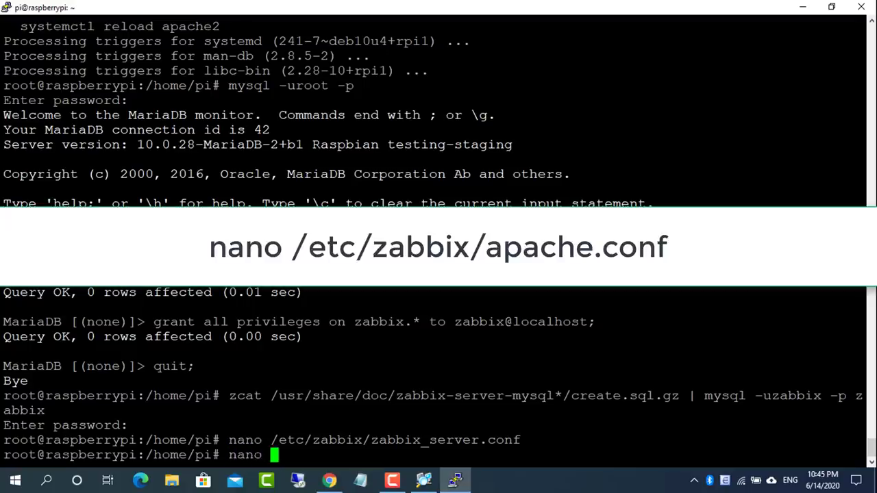
{"action": "key", "text": "shift+Insert"}
{"action": "key", "text": "Return"}
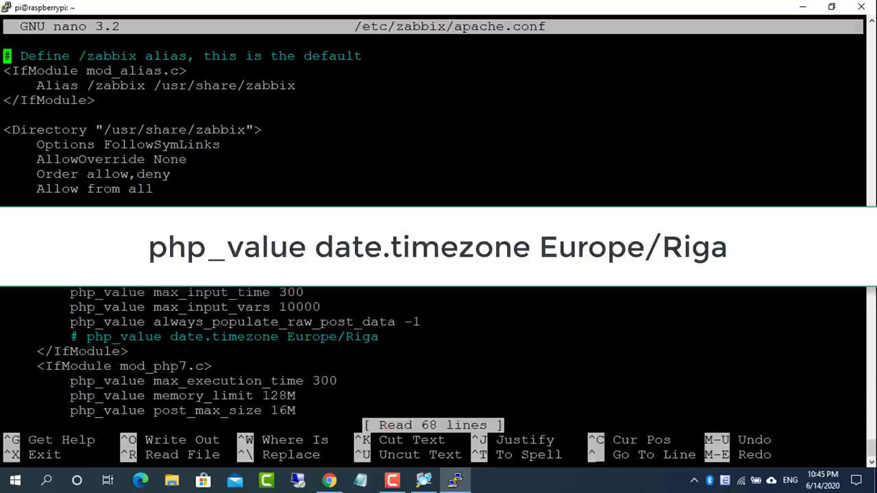
Uncomment both php_value date.timezone Europe/Riga lines and save apache.conf
{"action": "key", "text": "Down"}
{"action": "key", "text": "Down"}
{"action": "key", "text": "Down"}
{"action": "key", "text": "Down"}
{"action": "key", "text": "Down"}
{"action": "key", "text": "Down"}
{"action": "key", "text": "Down"}
{"action": "key", "text": "Down"}
{"action": "key", "text": "Down"}
{"action": "key", "text": "Down"}
{"action": "key", "text": "Down"}
{"action": "key", "text": "Down"}
{"action": "key", "text": "Down"}
{"action": "key", "text": "Down"}
{"action": "key", "text": "Down"}
{"action": "key", "text": "Down"}
{"action": "key", "text": "Down"}
{"action": "key", "text": "Down"}
{"action": "key", "text": "Down"}
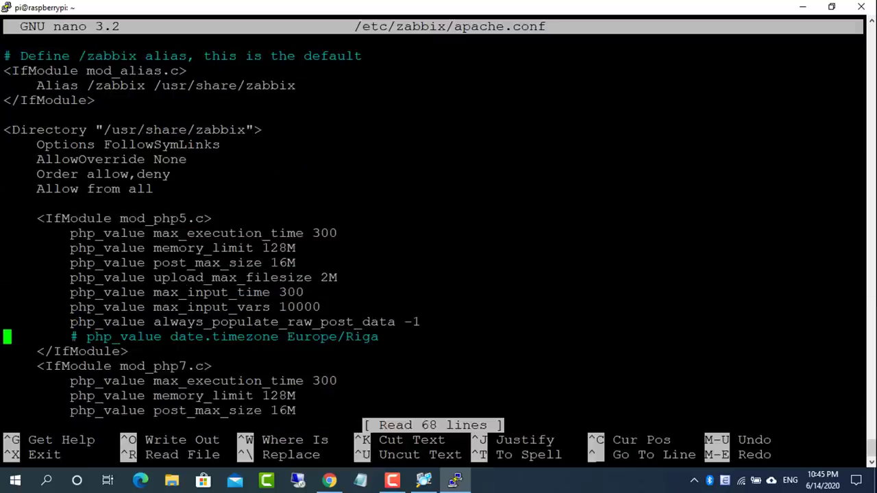
{"action": "key", "text": "Right"}
{"action": "key", "text": "Right"}
{"action": "key", "text": "Right"}
{"action": "key", "text": "Right"}
{"action": "key", "text": "Right"}
{"action": "key", "text": "Right"}
{"action": "key", "text": "Right"}
{"action": "key", "text": "Right"}
{"action": "key", "text": "Right"}
{"action": "key", "text": "Right"}
{"action": "key", "text": "BackSpace"}
{"action": "key", "text": "BackSpace"}
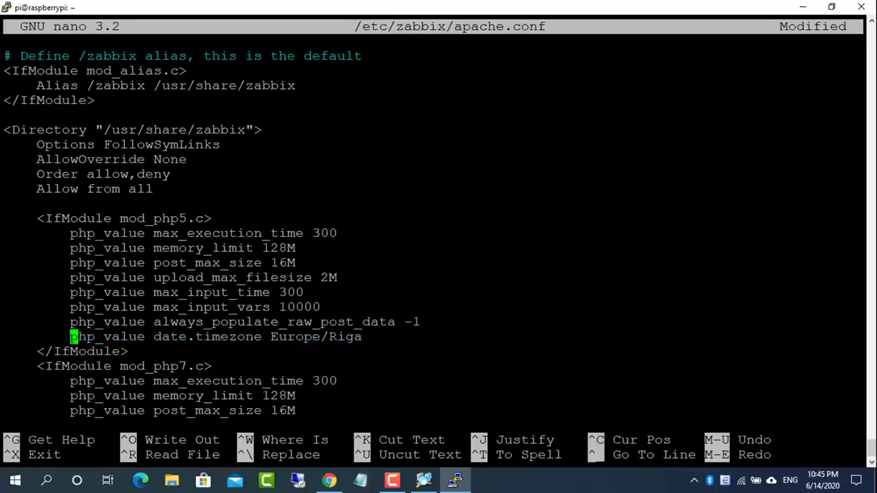
{"action": "key", "text": "Down"}
{"action": "key", "text": "Down"}
{"action": "key", "text": "Down"}
{"action": "key", "text": "Down"}
{"action": "key", "text": "Down"}
{"action": "key", "text": "Down"}
{"action": "key", "text": "Down"}
{"action": "key", "text": "Down"}
{"action": "key", "text": "Down"}
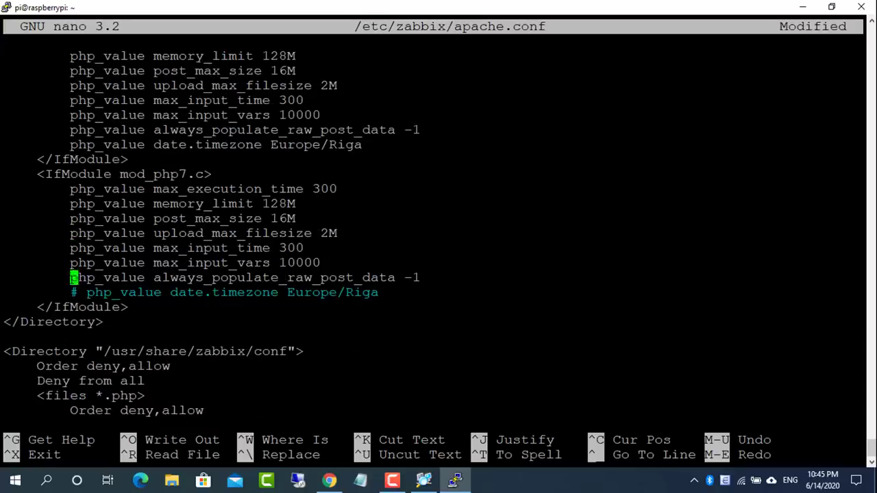
{"action": "key", "text": "Right"}
{"action": "key", "text": "BackSpace"}
{"action": "key", "text": "BackSpace"}
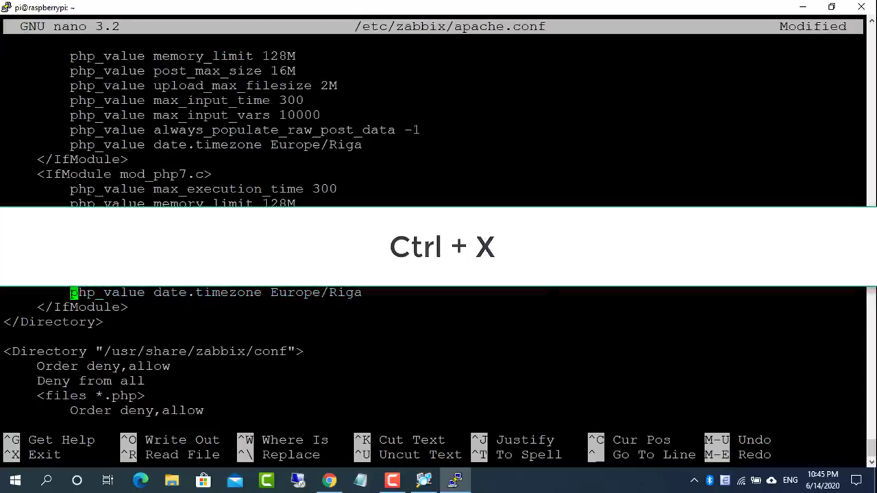
{"action": "key", "text": "ctrl+x"}
{"action": "key", "text": "y"}
{"action": "key", "text": "Return"}
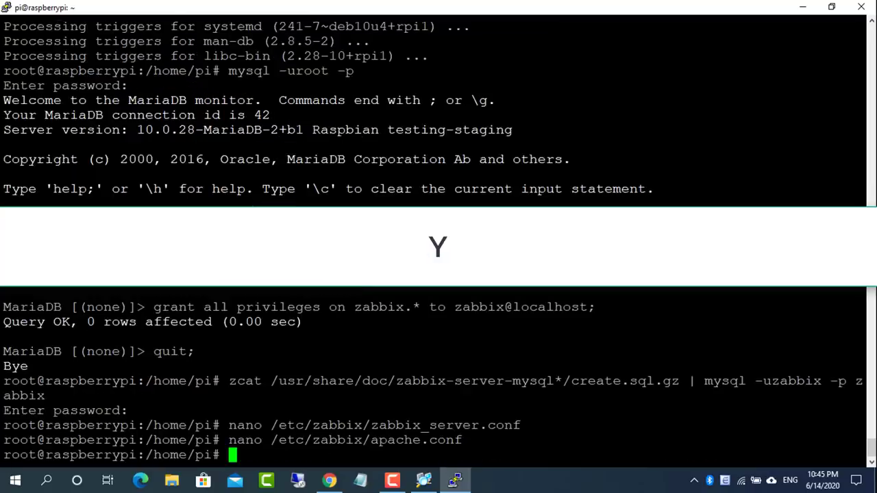
Copy the systemctl restart command from the install page and restart Zabbix server, agent and apache2
{"action": "left_click", "coordinate": [329, 481]}
{"action": "scroll", "coordinate": [368, 388], "scroll_direction": "down", "scroll_amount": 2}
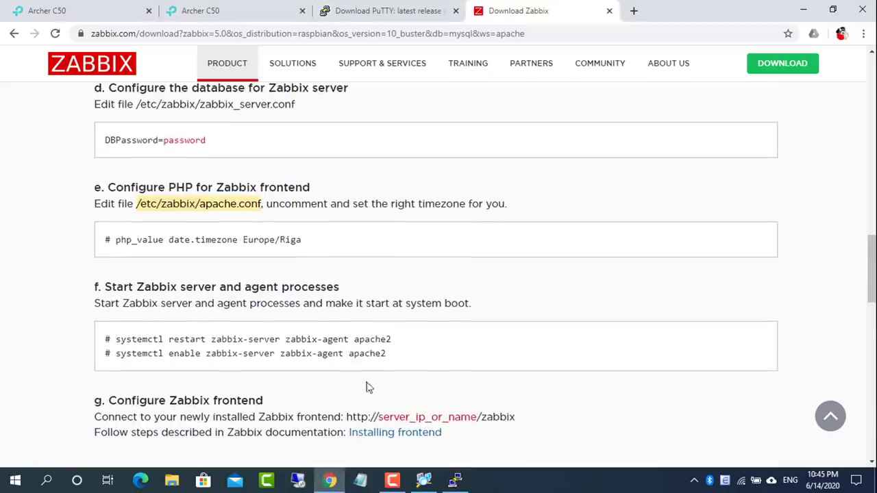
{"action": "left_click_drag", "start_coordinate": [104, 240], "coordinate": [297, 240]}
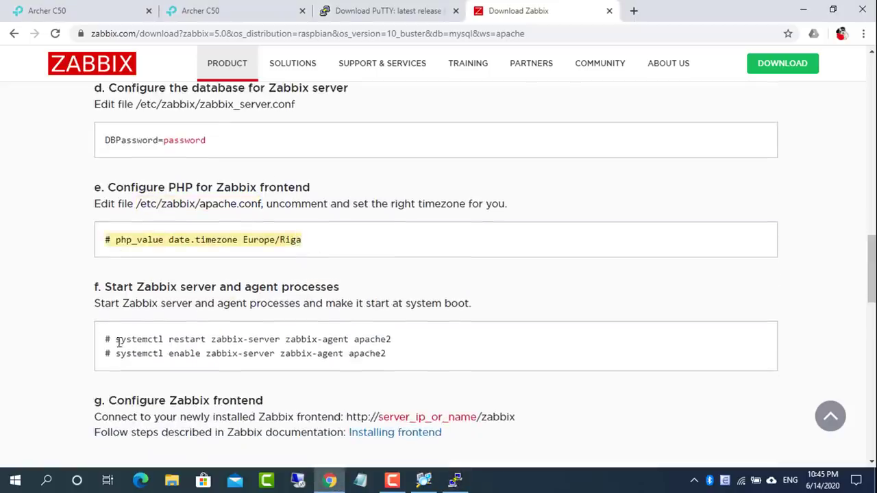
{"action": "left_click_drag", "start_coordinate": [105, 286], "coordinate": [355, 291]}
{"action": "left_click_drag", "start_coordinate": [117, 340], "coordinate": [384, 341]}
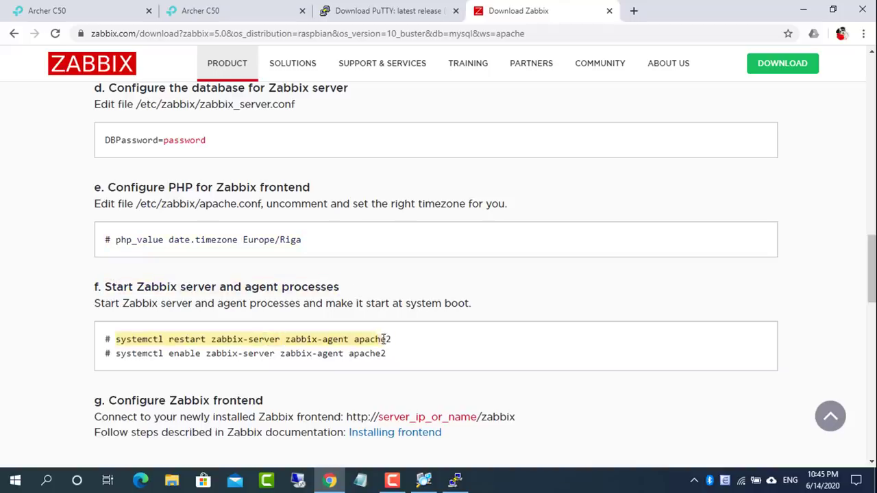
{"action": "key", "text": "alt+Tab"}
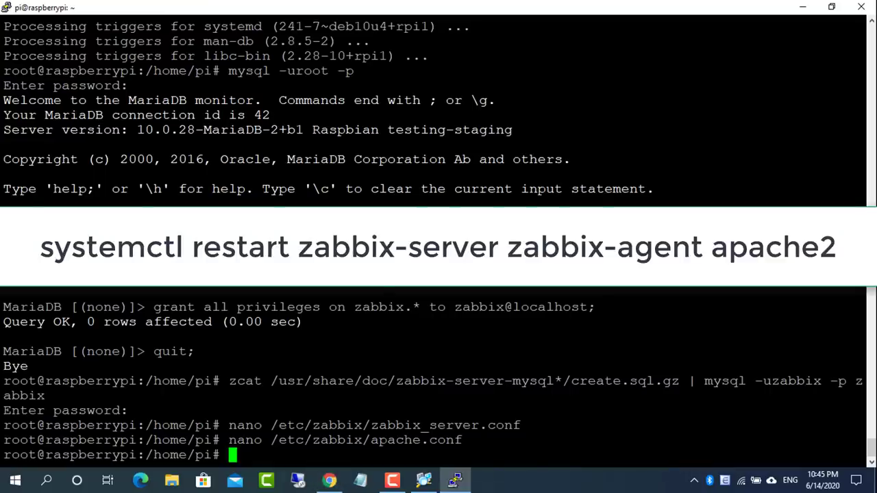
{"action": "key", "text": "shift+Insert"}
{"action": "key", "text": "Return"}
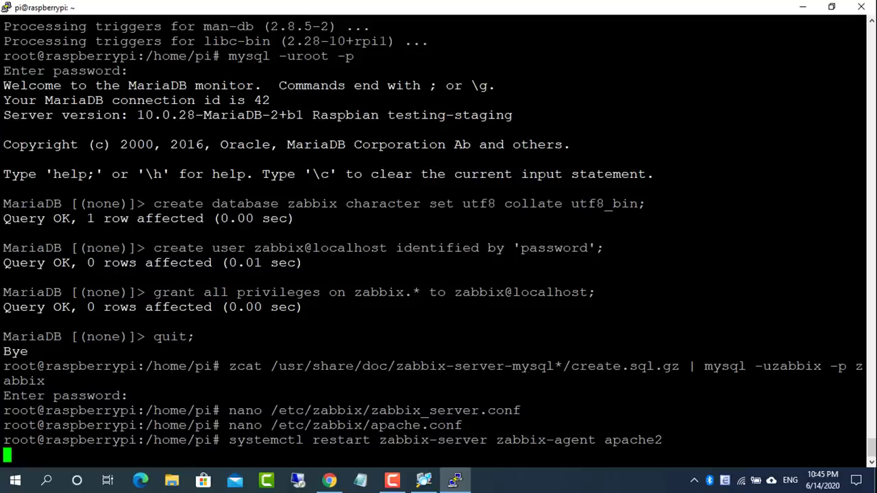
Enable the Zabbix server, agent and apache2 services to start at boot
{"action": "left_click", "coordinate": [330, 480]}
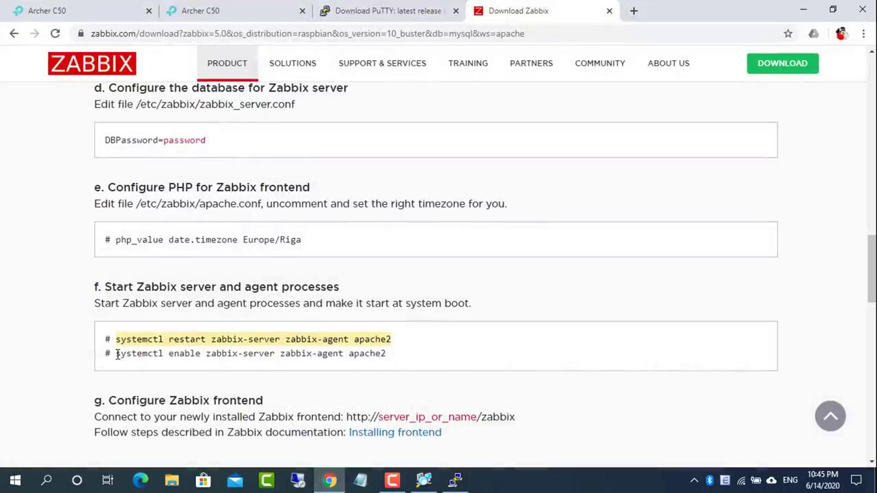
{"action": "left_click_drag", "start_coordinate": [117, 354], "coordinate": [387, 355]}
{"action": "right_click", "coordinate": [386, 356]}
{"action": "left_click", "coordinate": [392, 362]}
{"action": "left_click", "coordinate": [330, 481]}
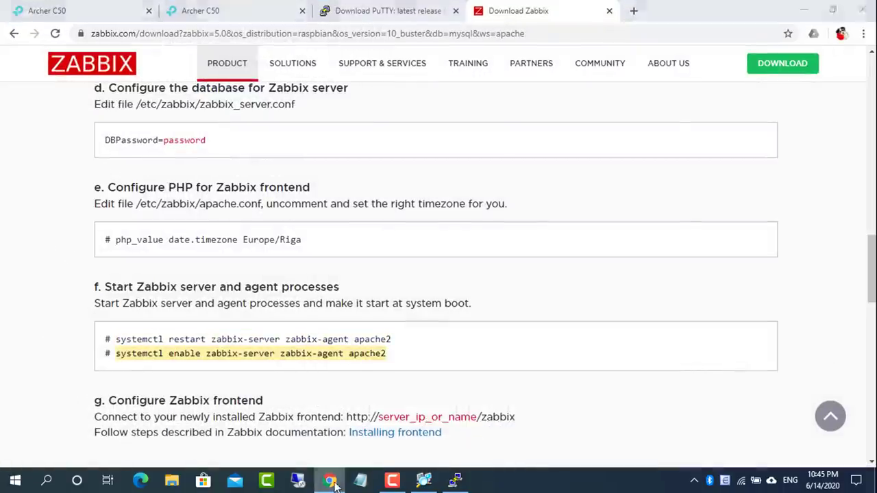
{"action": "key", "text": "shift+Insert"}
{"action": "key", "text": "Return"}
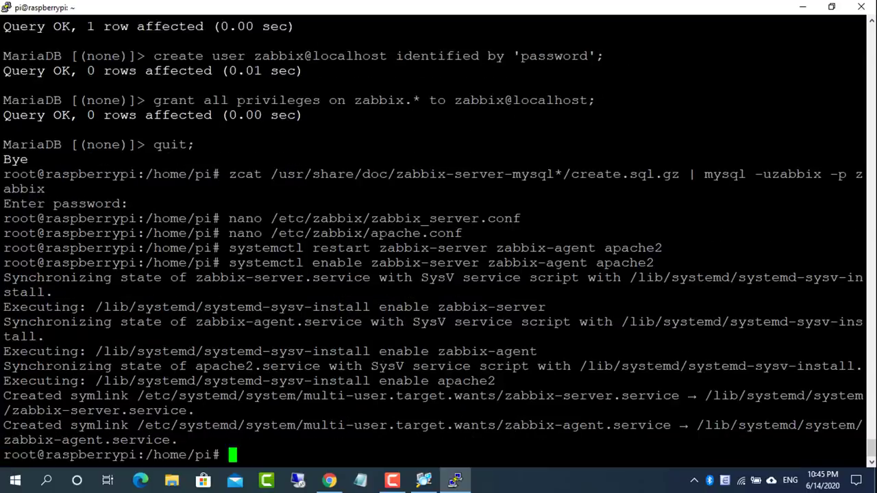
Check the frontend address instruction, then run hostname -I and select the IP 192.168.10.102
{"action": "left_click", "coordinate": [329, 481]}
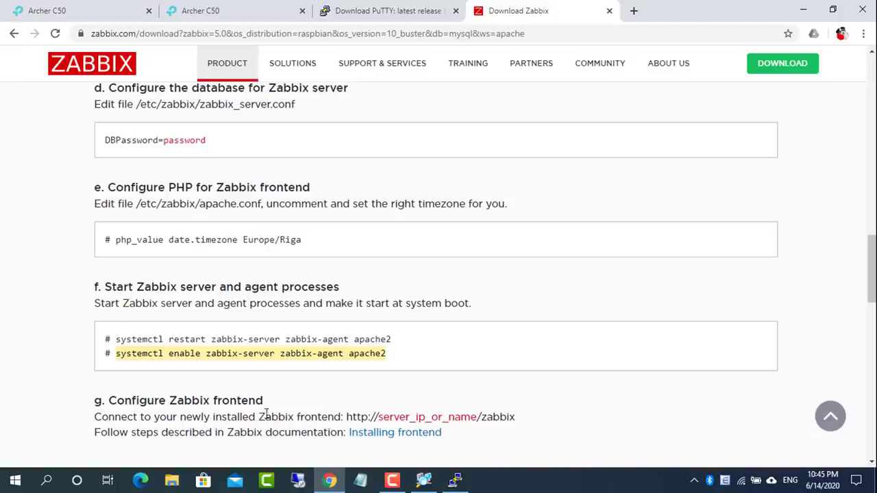
{"action": "left_click_drag", "start_coordinate": [110, 401], "coordinate": [335, 405]}
{"action": "left_click_drag", "start_coordinate": [95, 417], "coordinate": [349, 416]}
{"action": "left_click", "coordinate": [559, 403]}
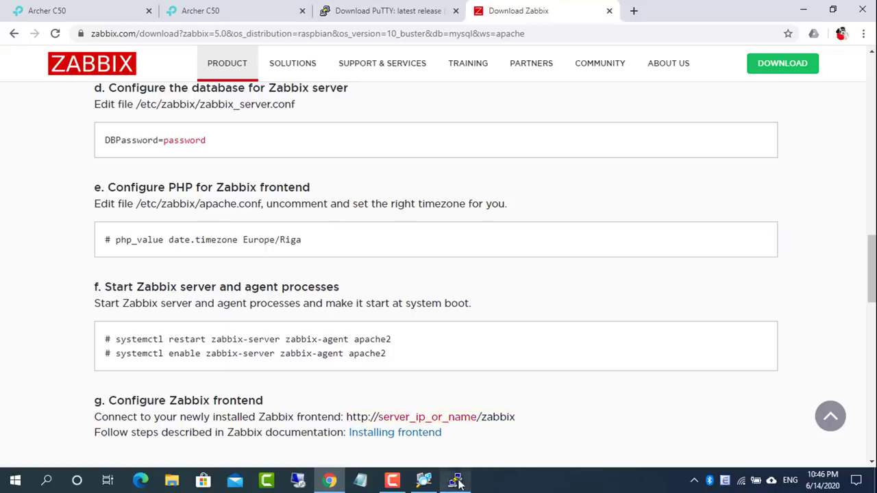
{"action": "key", "text": "alt+Tab"}
{"action": "type", "text": "hostna"}
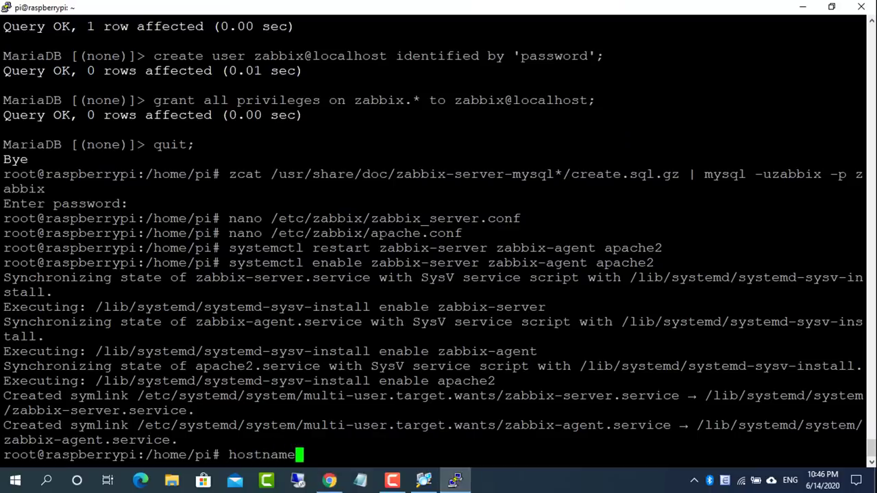
{"action": "type", "text": "me -I"}
{"action": "key", "text": "Return"}
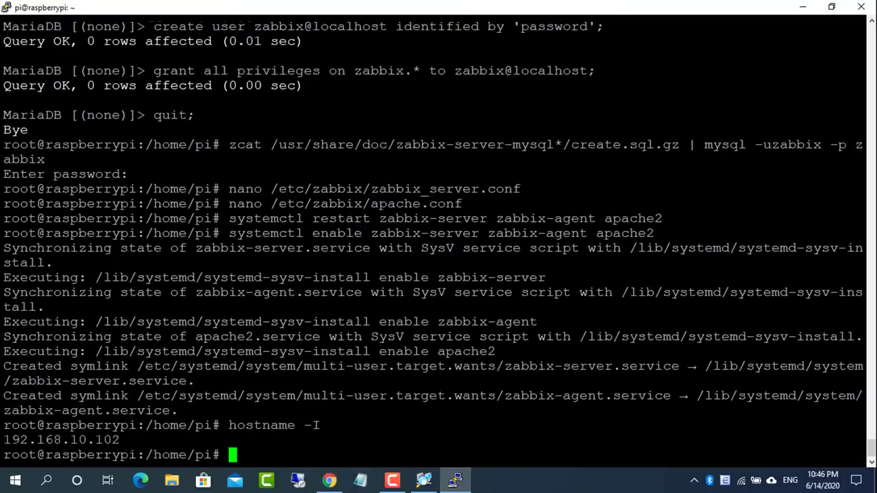
{"action": "left_click_drag", "start_coordinate": [120, 440], "coordinate": [8, 439]}
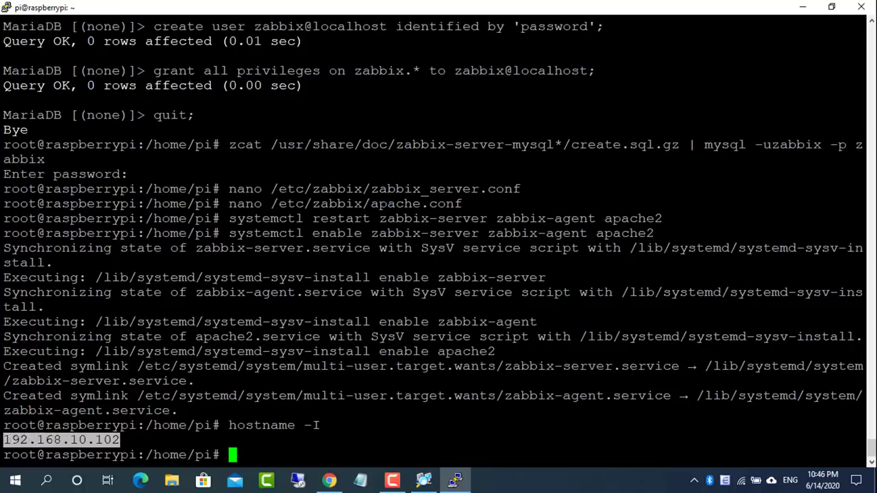
Load 192.168.10.102/zabbix in a new browser tab
{"action": "left_click", "coordinate": [803, 7]}
{"action": "left_click", "coordinate": [632, 12]}
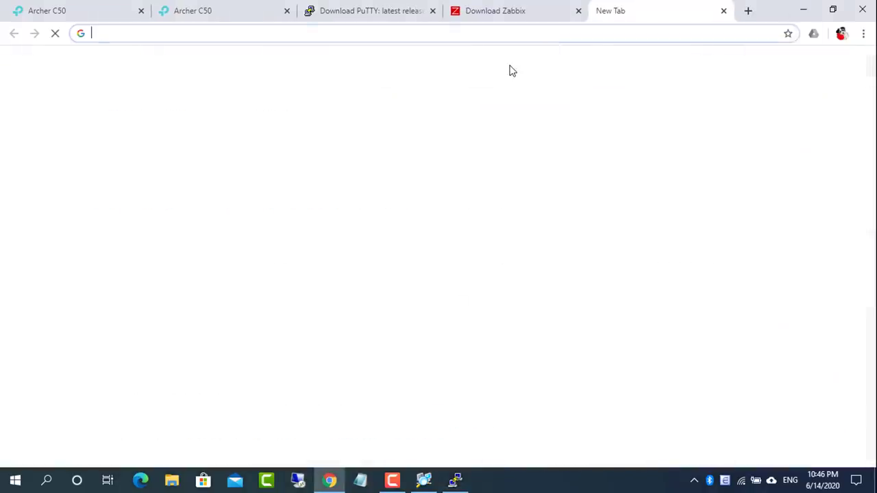
{"action": "type", "text": "192.168.10.102"}
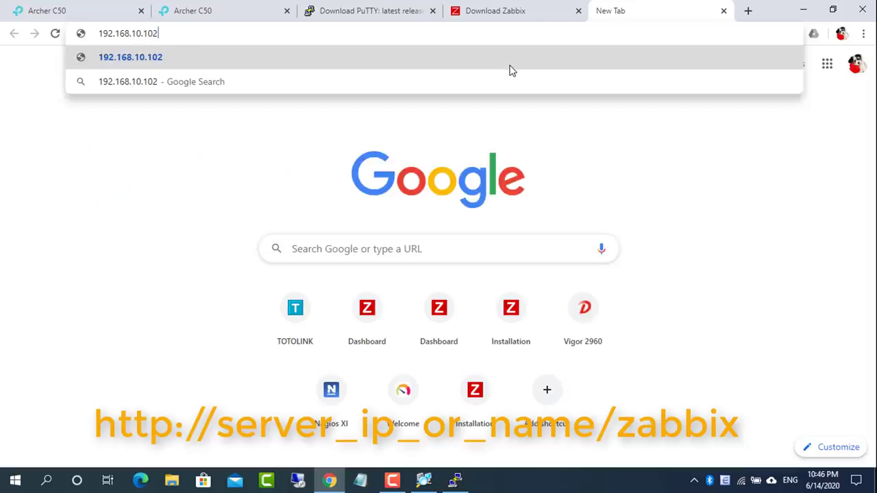
{"action": "type", "text": "/zabbix"}
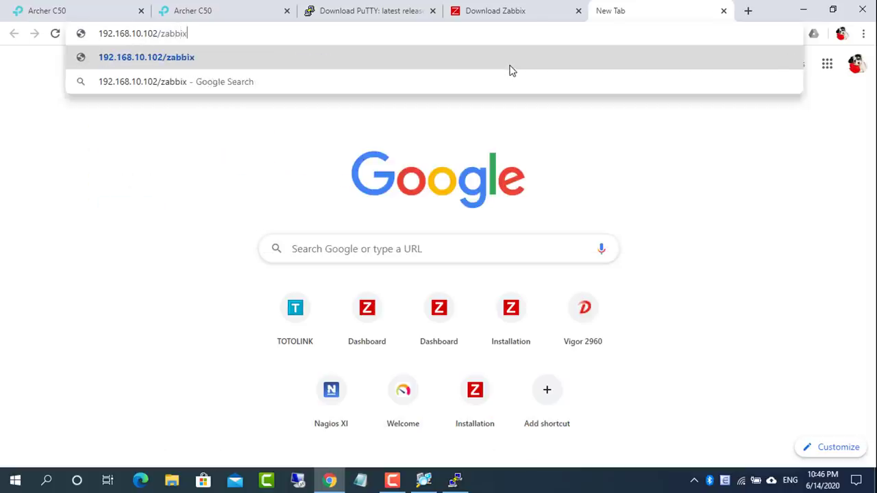
{"action": "key", "text": "Return"}
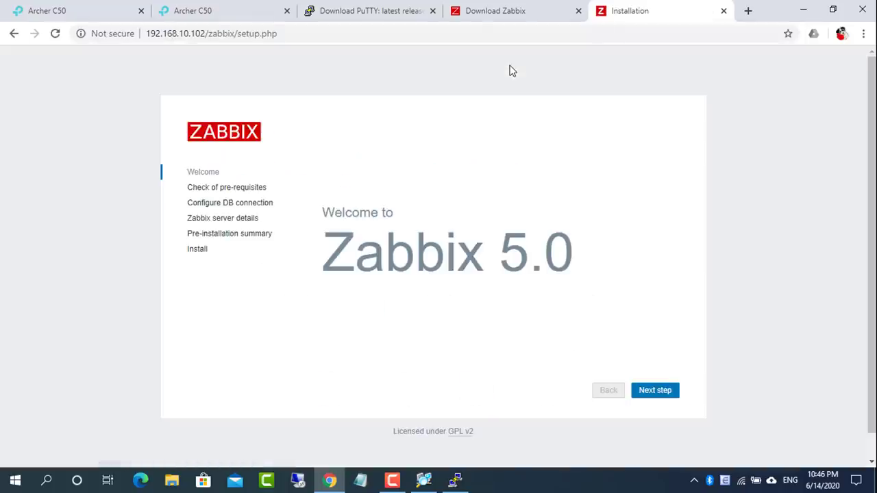
Step through the frontend setup wizard, entering the database password, and finish the installation
{"action": "left_click", "coordinate": [661, 393]}
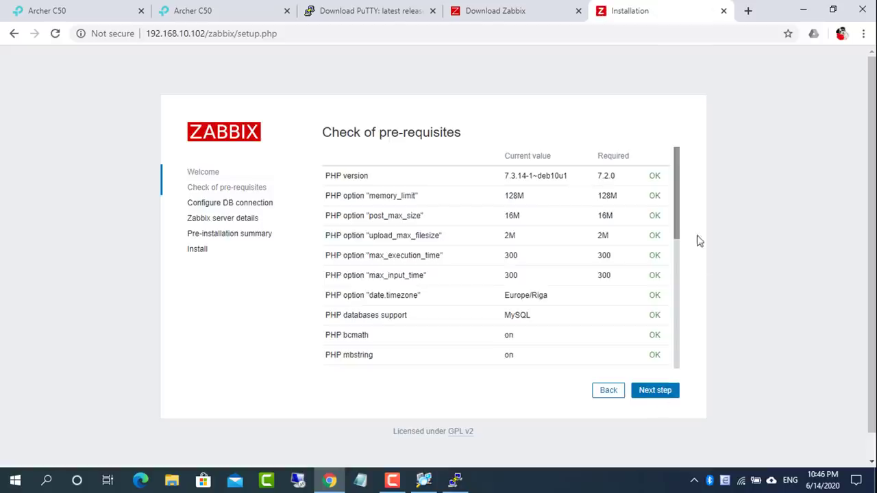
{"action": "left_click_drag", "start_coordinate": [678, 215], "coordinate": [678, 346]}
{"action": "left_click", "coordinate": [644, 390]}
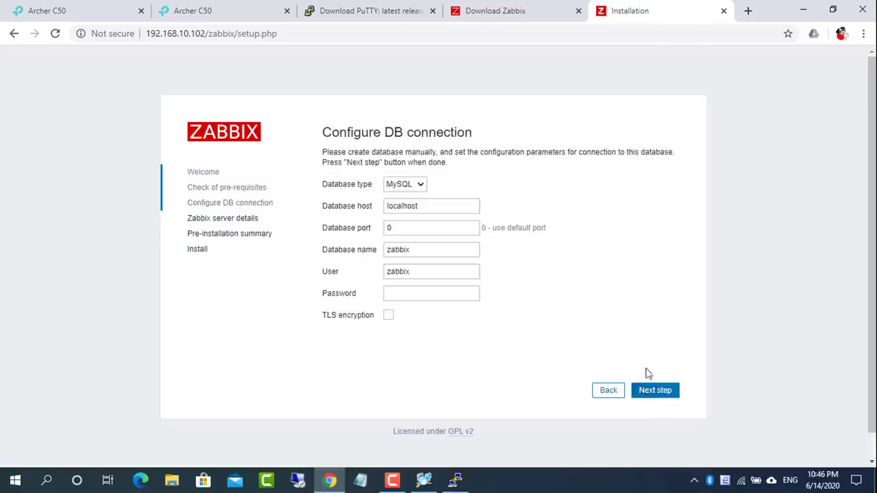
{"action": "left_click", "coordinate": [441, 295]}
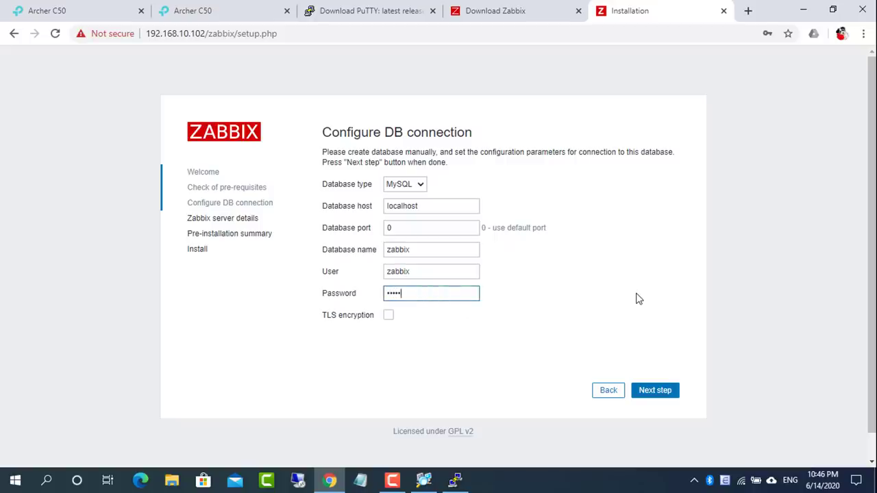
{"action": "left_click", "coordinate": [655, 392]}
{"action": "left_click", "coordinate": [727, 252]}
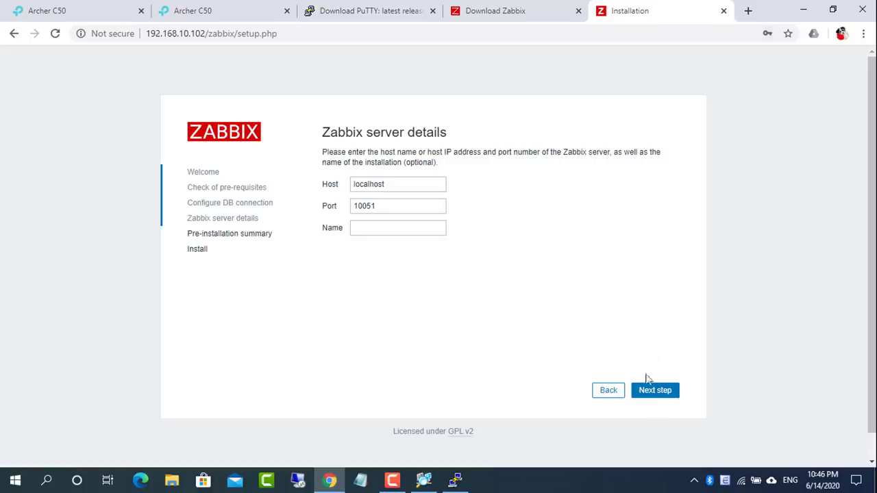
{"action": "left_click", "coordinate": [655, 394]}
{"action": "left_click", "coordinate": [651, 392]}
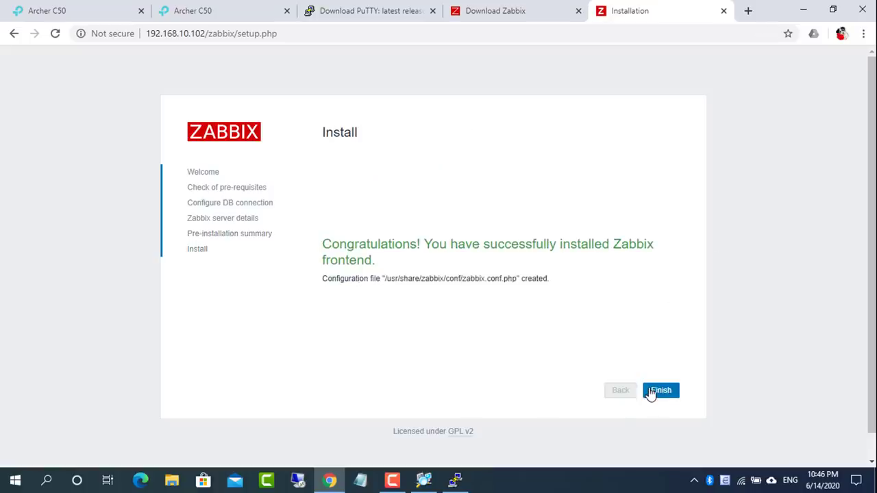
{"action": "left_click", "coordinate": [666, 390]}
Sign in with the default Admin account and go to Configuration > Hosts
{"action": "type", "text": "Admin"}
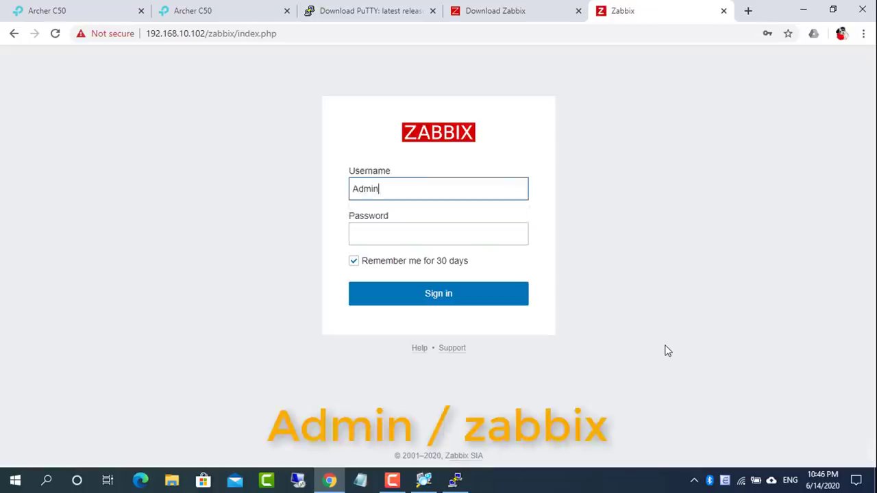
{"action": "key", "text": "Tab"}
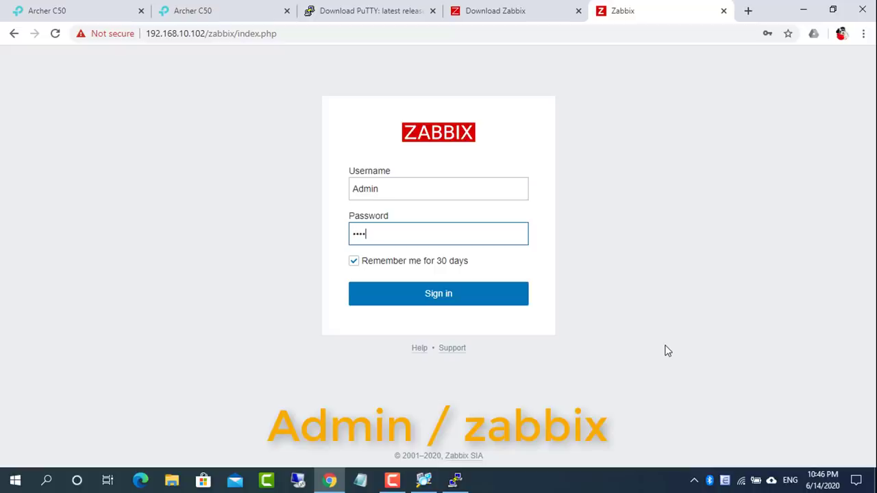
{"action": "type", "text": "zabbix"}
{"action": "left_click", "coordinate": [449, 300]}
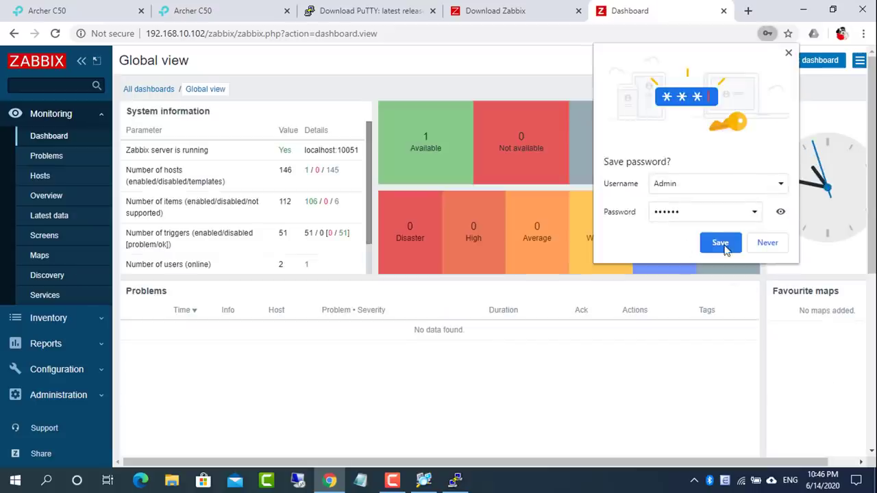
{"action": "left_click", "coordinate": [719, 240]}
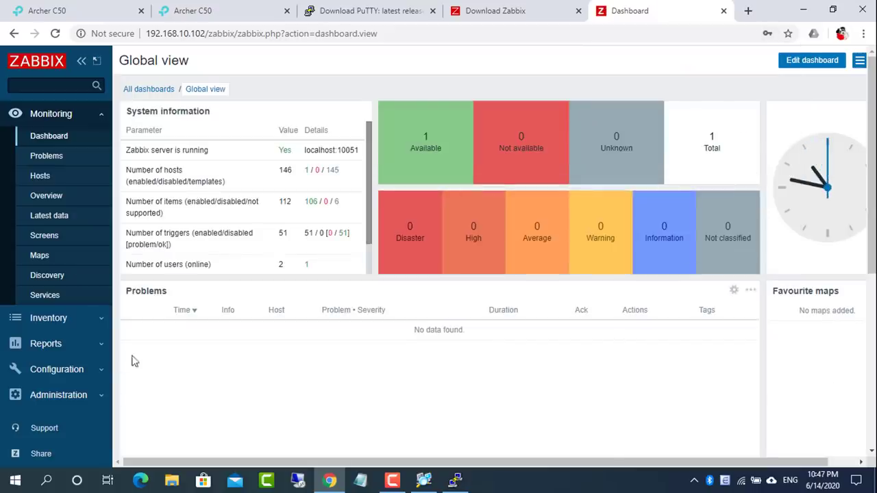
{"action": "left_click", "coordinate": [59, 376]}
{"action": "left_click", "coordinate": [45, 256]}
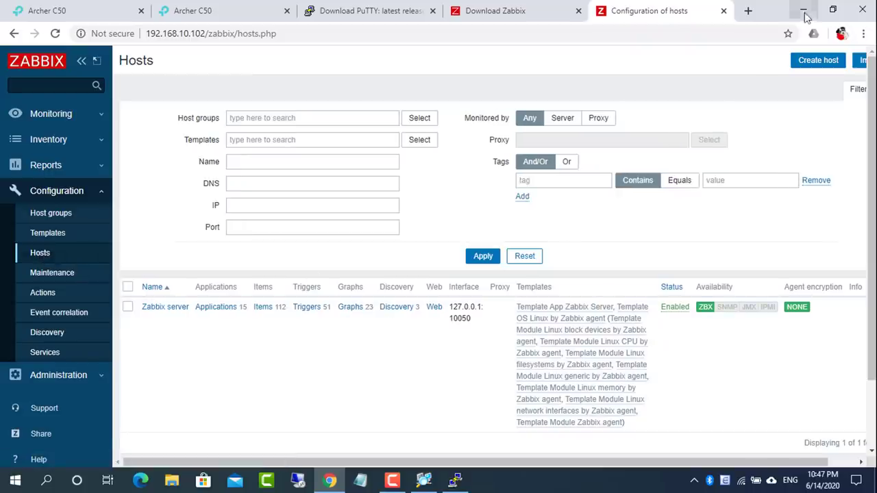
Install the Simple Network Management Protocol (SNMP) optional feature via Settings > Apps > Optional features
{"action": "left_click", "coordinate": [807, 10]}
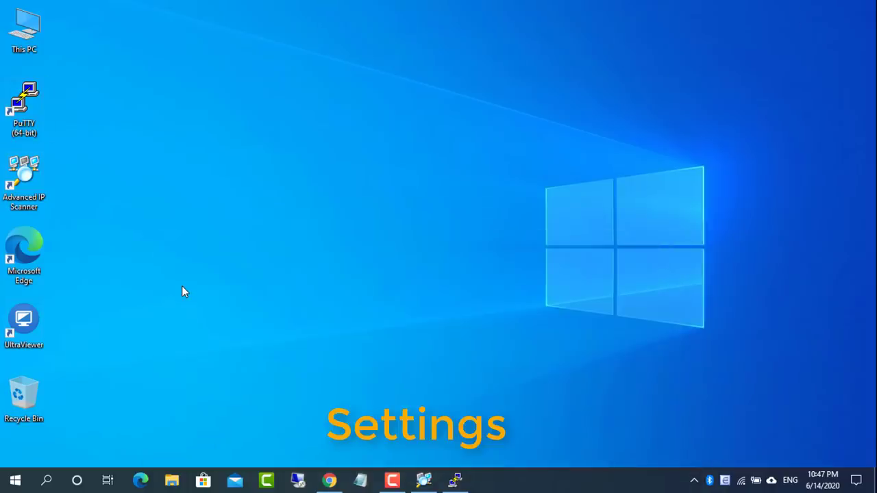
{"action": "left_click", "coordinate": [15, 481]}
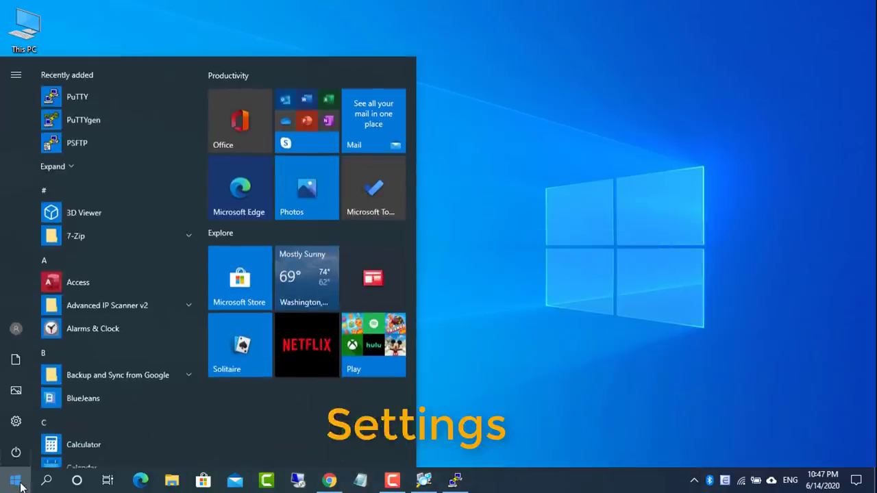
{"action": "left_click", "coordinate": [21, 424]}
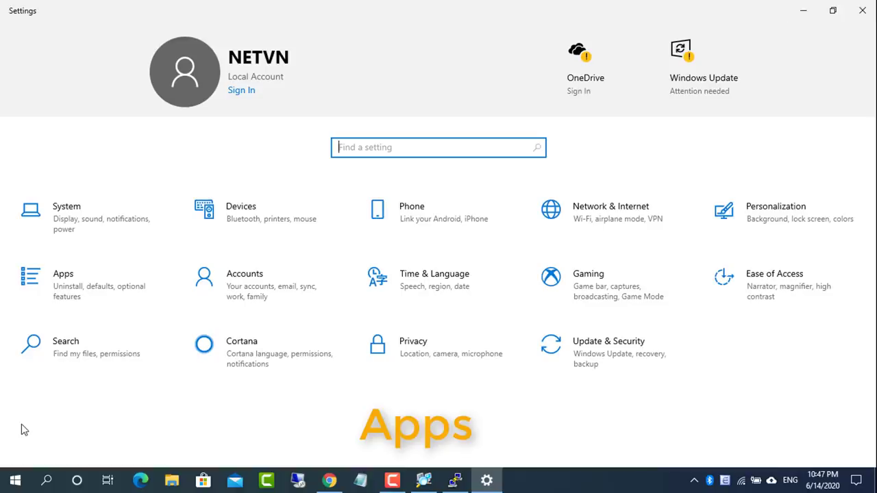
{"action": "left_click", "coordinate": [68, 294]}
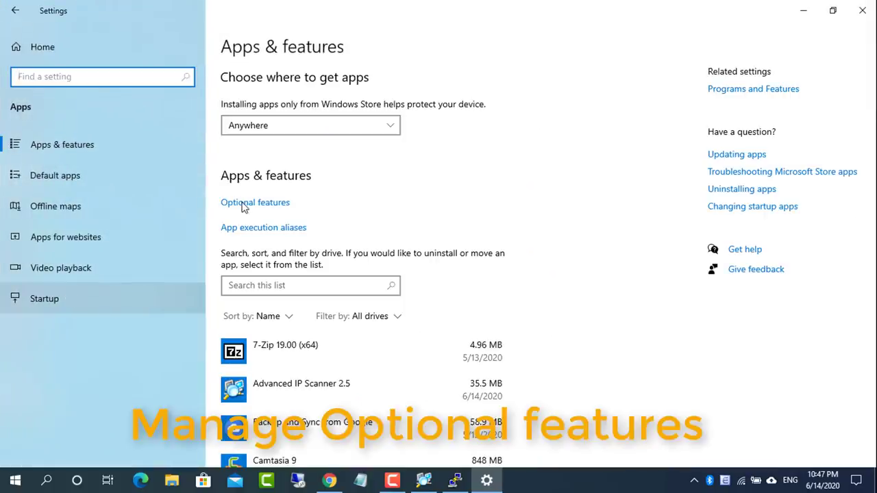
{"action": "left_click", "coordinate": [247, 204]}
{"action": "left_click", "coordinate": [29, 147]}
{"action": "scroll", "coordinate": [174, 308], "scroll_direction": "down", "scroll_amount": 20}
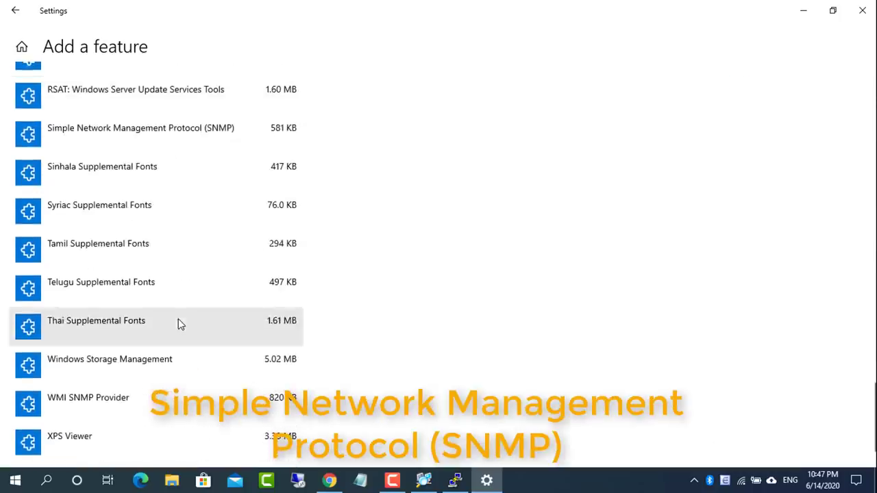
{"action": "left_click", "coordinate": [167, 141]}
{"action": "left_click", "coordinate": [267, 217]}
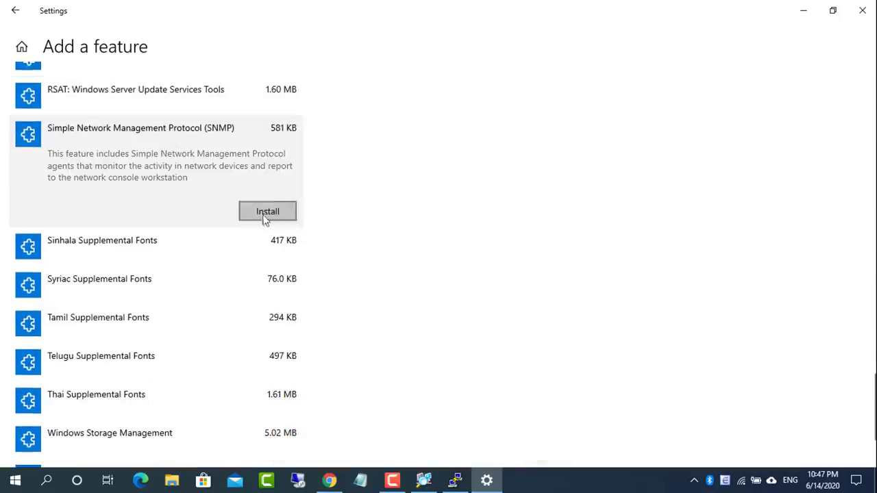
Return to the installed optional features and check the SNMP entry
{"action": "scroll", "coordinate": [267, 226], "scroll_direction": "up", "scroll_amount": 10}
{"action": "scroll", "coordinate": [274, 280], "scroll_direction": "up", "scroll_amount": 10}
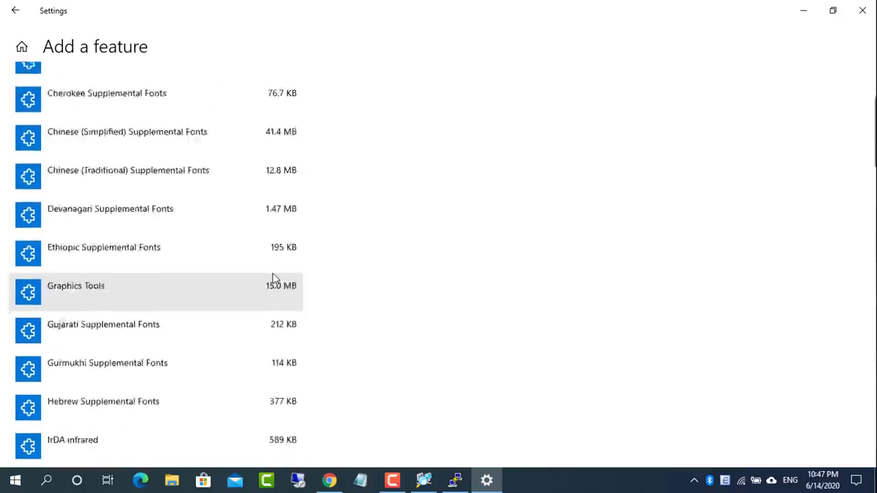
{"action": "left_click", "coordinate": [15, 12]}
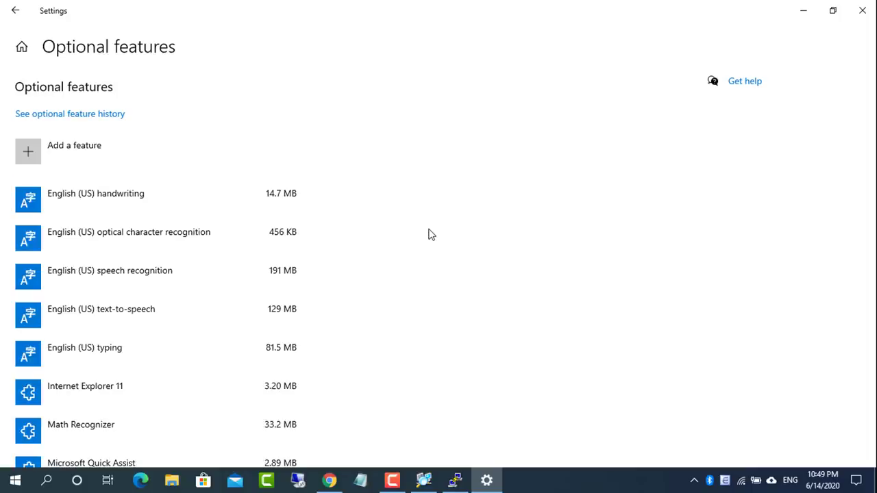
{"action": "scroll", "coordinate": [188, 270], "scroll_direction": "down", "scroll_amount": 3}
{"action": "left_click", "coordinate": [124, 349]}
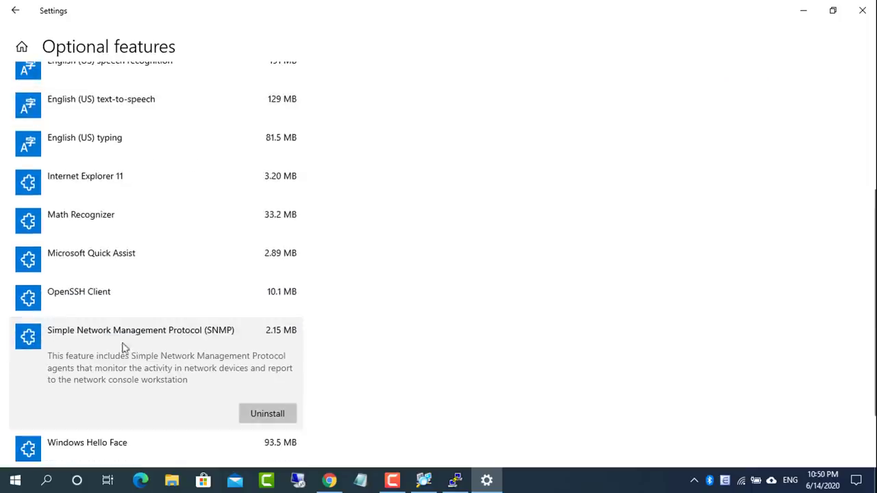
Close Settings and open the SNMP Service properties from the Services app
{"action": "left_click", "coordinate": [863, 15]}
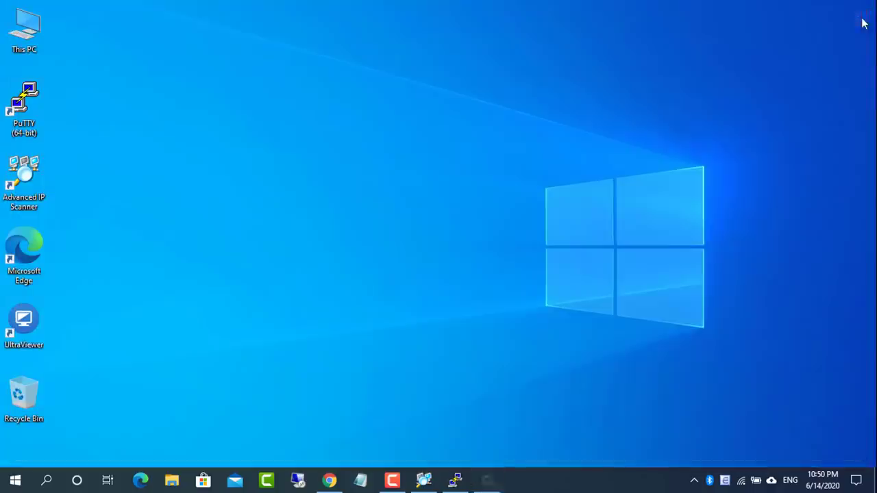
{"action": "left_click", "coordinate": [47, 481]}
{"action": "type", "text": "ser"}
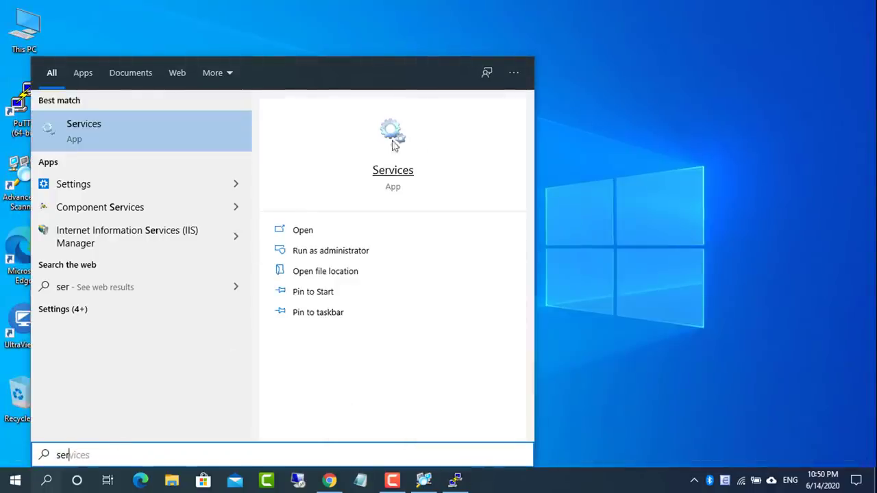
{"action": "left_click", "coordinate": [395, 155]}
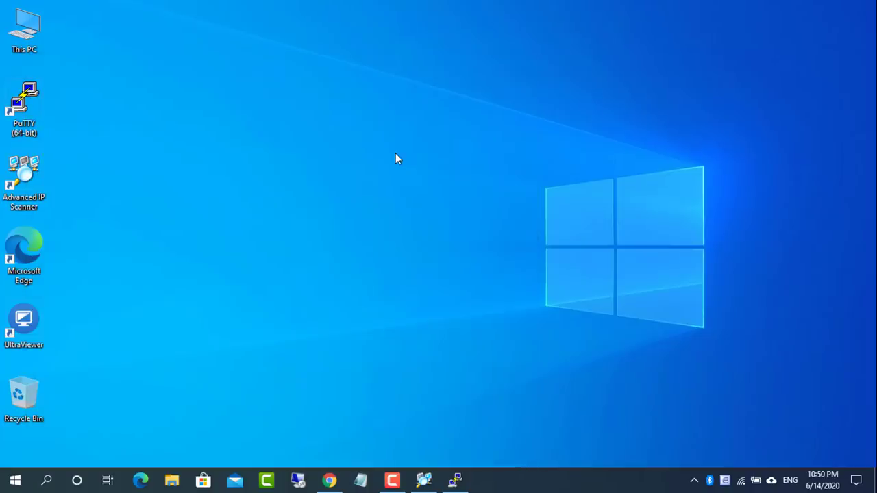
{"action": "scroll", "coordinate": [400, 157], "scroll_direction": "down", "scroll_amount": 20}
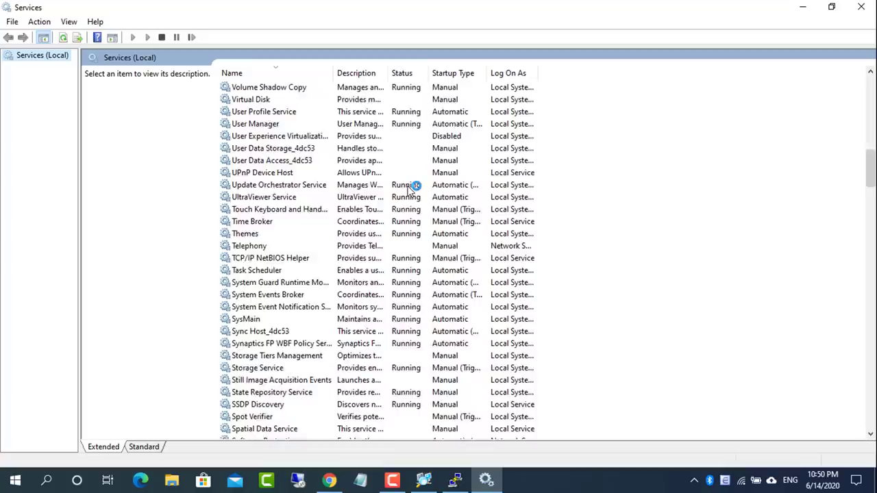
{"action": "scroll", "coordinate": [409, 190], "scroll_direction": "down", "scroll_amount": 2}
{"action": "scroll", "coordinate": [356, 396], "scroll_direction": "down", "scroll_amount": 2}
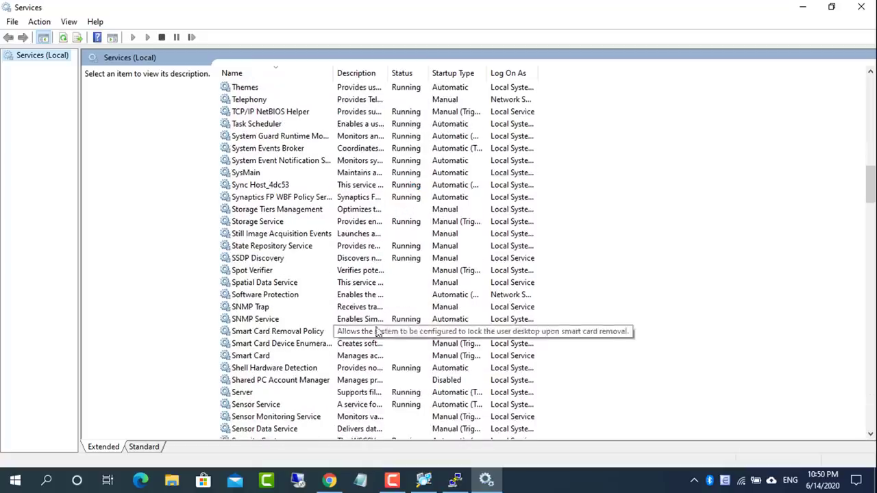
{"action": "left_click", "coordinate": [322, 321]}
{"action": "double_click", "coordinate": [266, 346]}
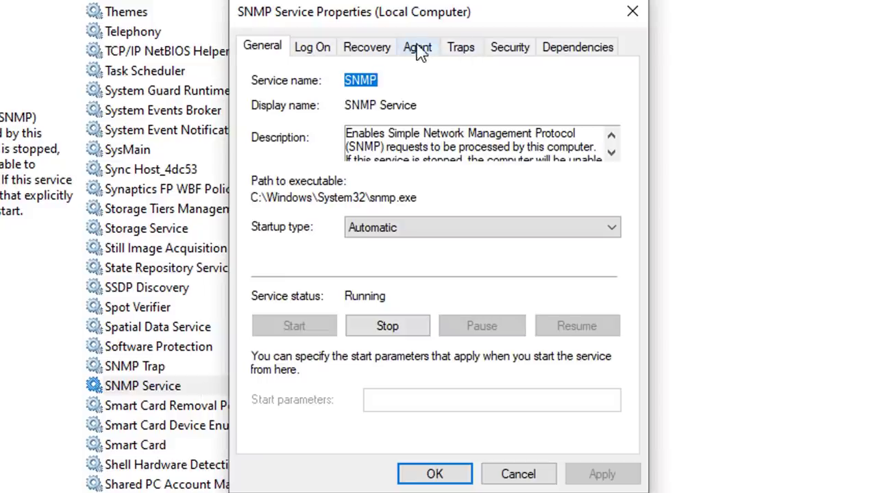
Tick the Physical agent service type so all five types are enabled, and apply
{"action": "left_click", "coordinate": [418, 48]}
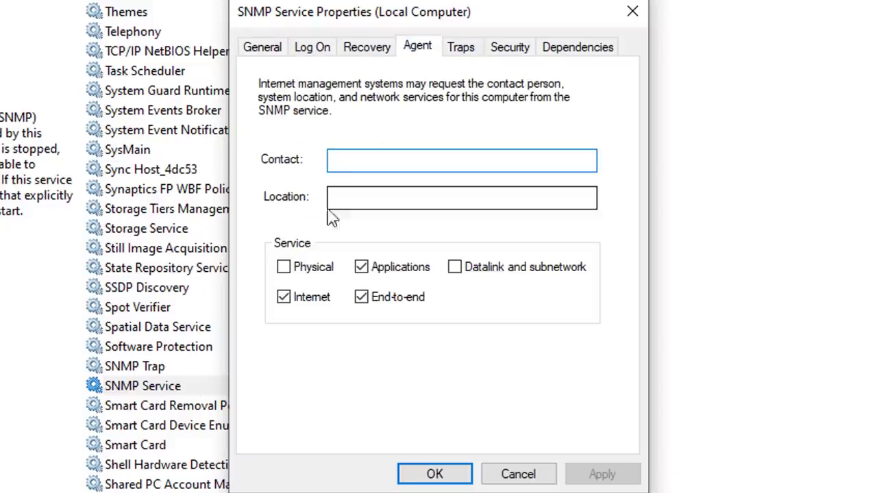
{"action": "left_click", "coordinate": [305, 268]}
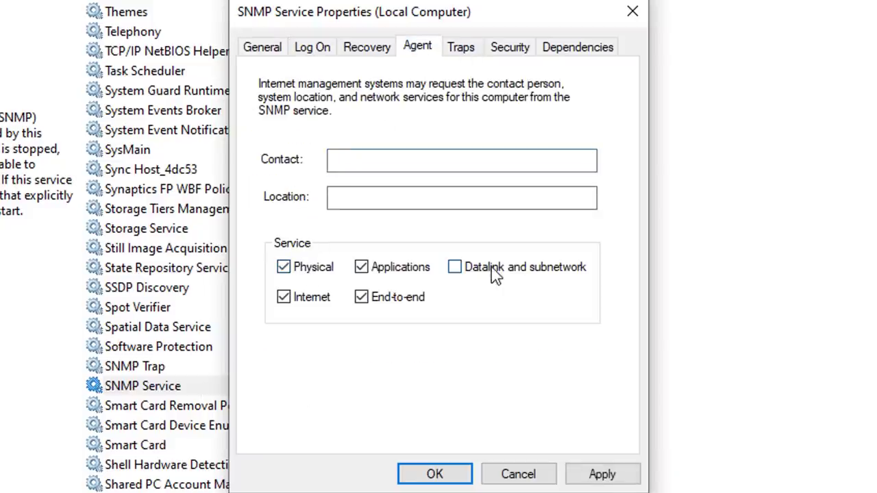
{"action": "left_click", "coordinate": [609, 473]}
Accept community public with READ ONLY rights and begin adding an accepted host
{"action": "left_click", "coordinate": [521, 55]}
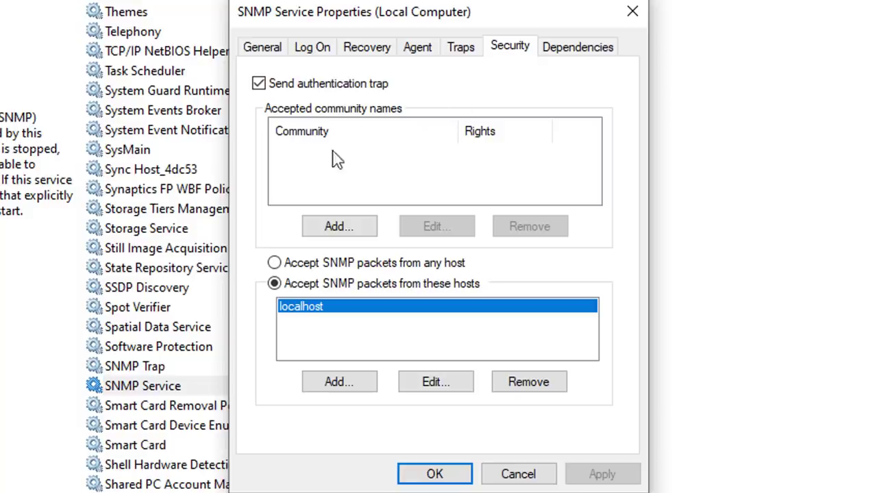
{"action": "left_click", "coordinate": [344, 231]}
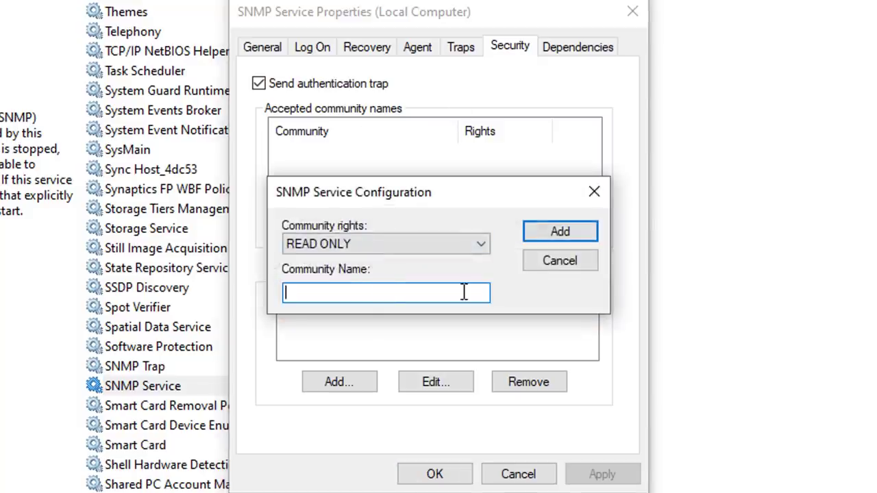
{"action": "left_click", "coordinate": [436, 246]}
{"action": "left_click", "coordinate": [425, 290]}
{"action": "type", "text": "public"}
{"action": "left_click_drag", "start_coordinate": [398, 294], "coordinate": [267, 295]}
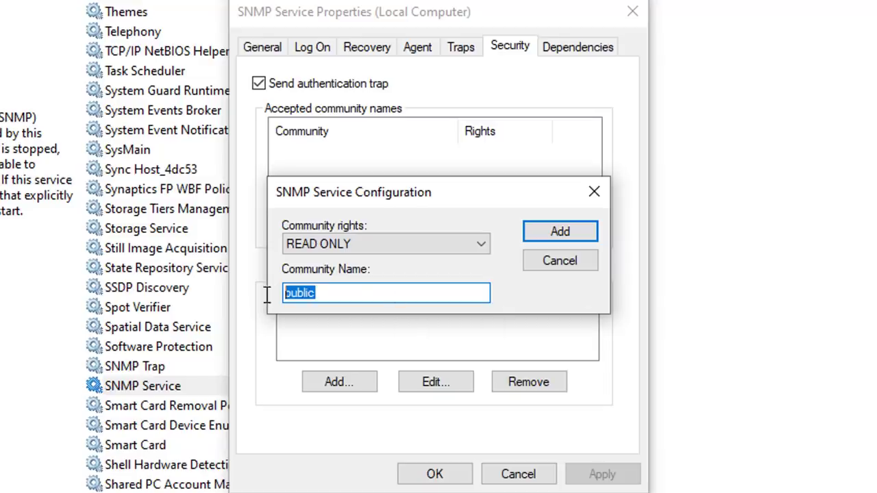
{"action": "left_click", "coordinate": [560, 237]}
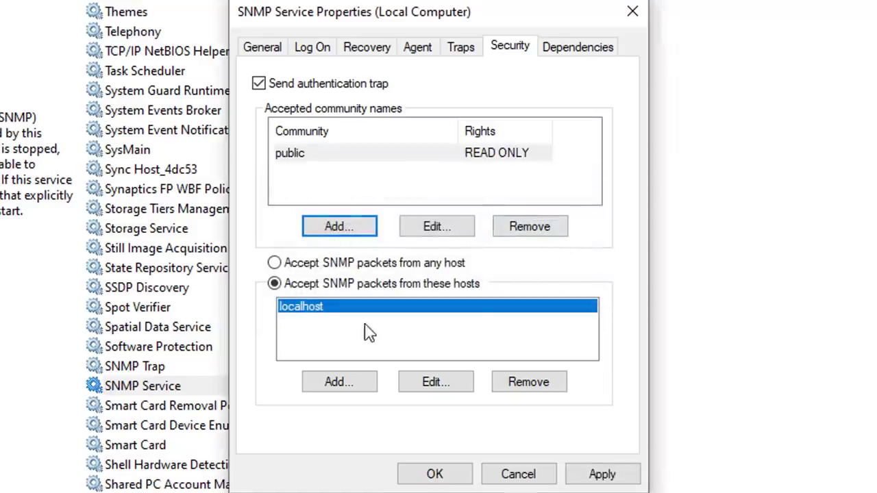
{"action": "left_click", "coordinate": [353, 382]}
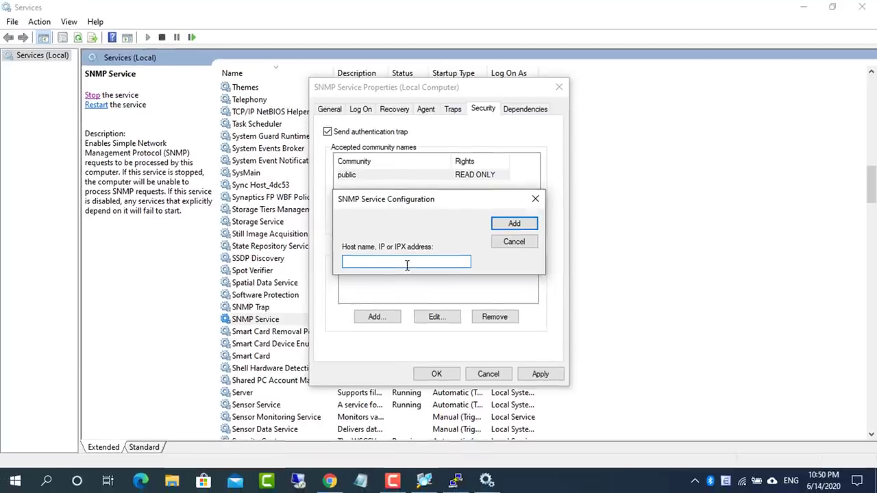
Copy the server IP 192.168.10.102 from the Zabbix page address in the browser
{"action": "left_click", "coordinate": [330, 481]}
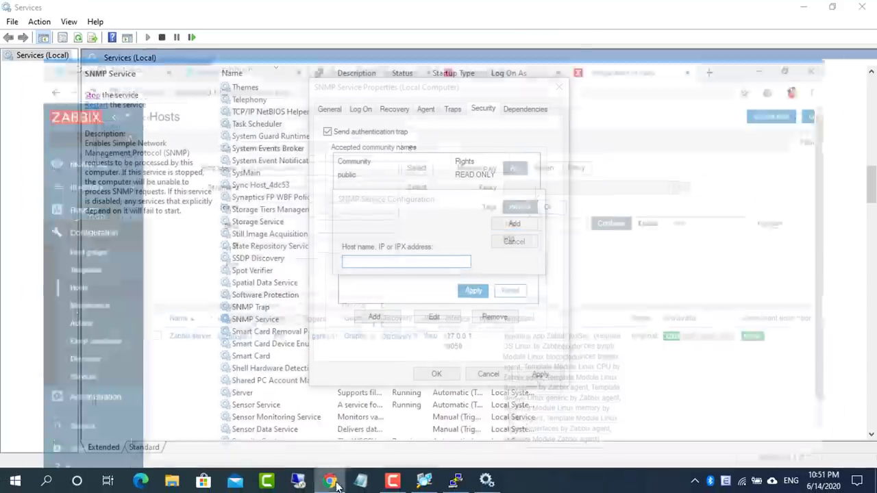
{"action": "left_click", "coordinate": [204, 33]}
{"action": "left_click", "coordinate": [204, 32]}
{"action": "left_click_drag", "start_coordinate": [205, 32], "coordinate": [147, 33]}
{"action": "key", "text": "ctrl+c"}
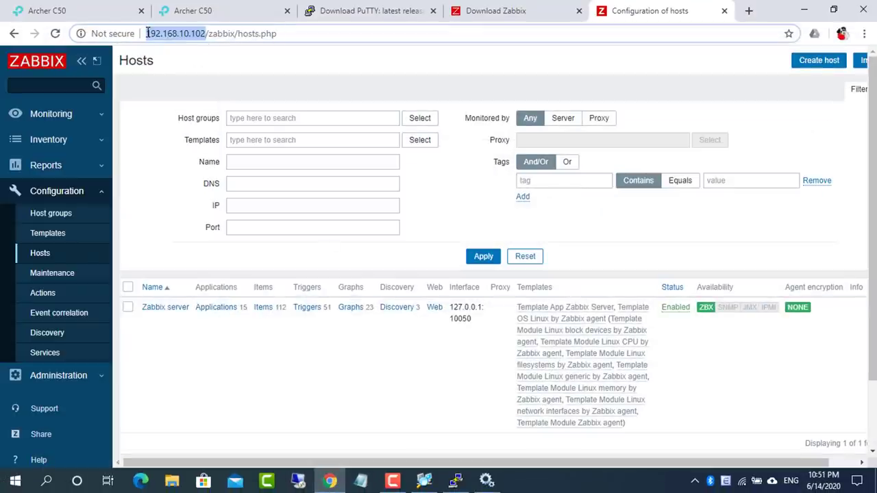
{"action": "left_click", "coordinate": [487, 481]}
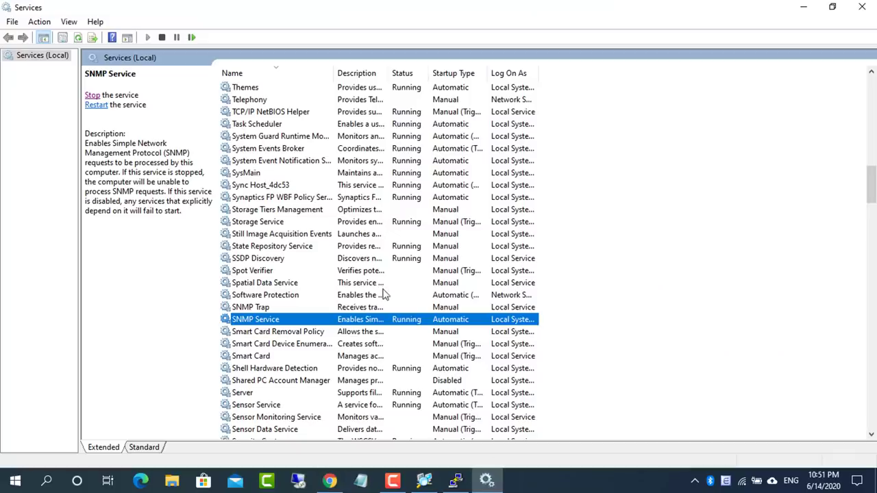
{"action": "left_click", "coordinate": [490, 483]}
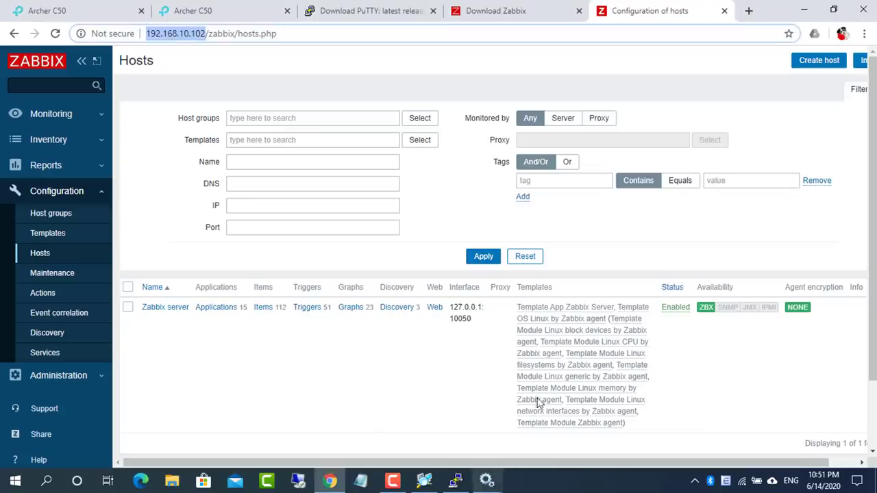
{"action": "left_click", "coordinate": [803, 9]}
Add 192.168.10.102 as an accepted SNMP host, then apply and close the properties
{"action": "key", "text": "ctrl+v"}
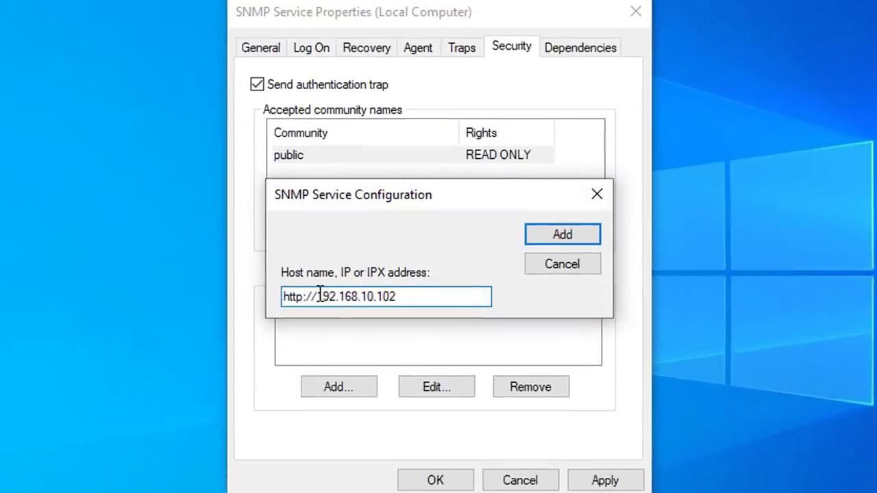
{"action": "left_click_drag", "start_coordinate": [319, 296], "coordinate": [245, 293]}
{"action": "key", "text": "BackSpace"}
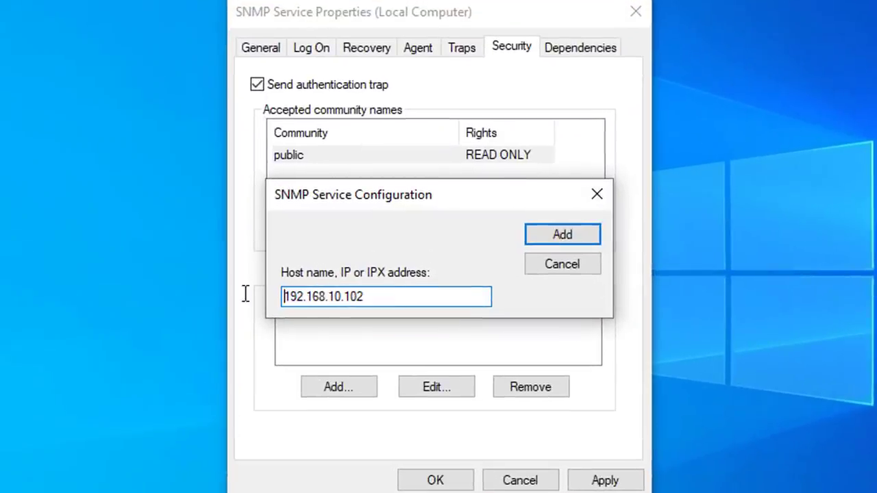
{"action": "left_click_drag", "start_coordinate": [368, 295], "coordinate": [249, 297]}
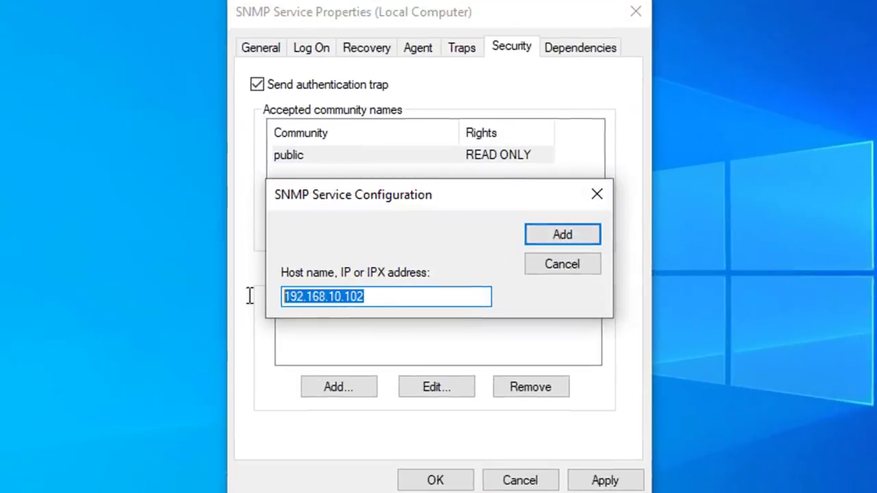
{"action": "left_click", "coordinate": [574, 248]}
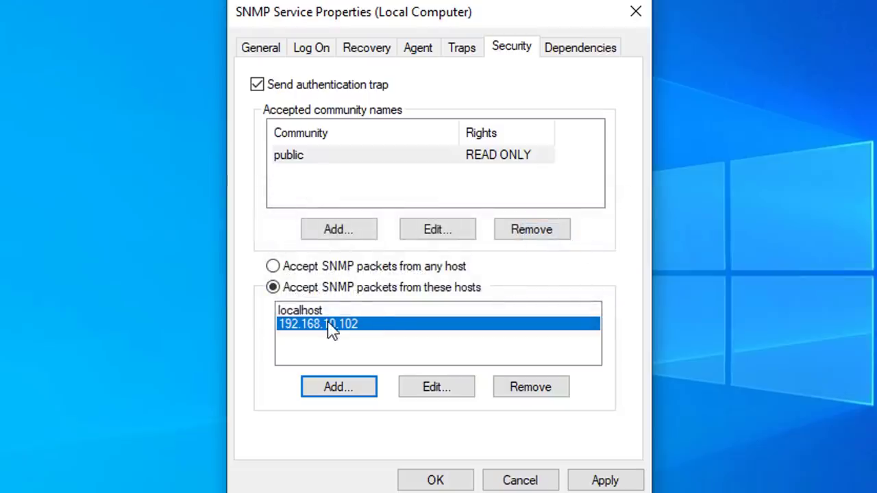
{"action": "left_click", "coordinate": [305, 158]}
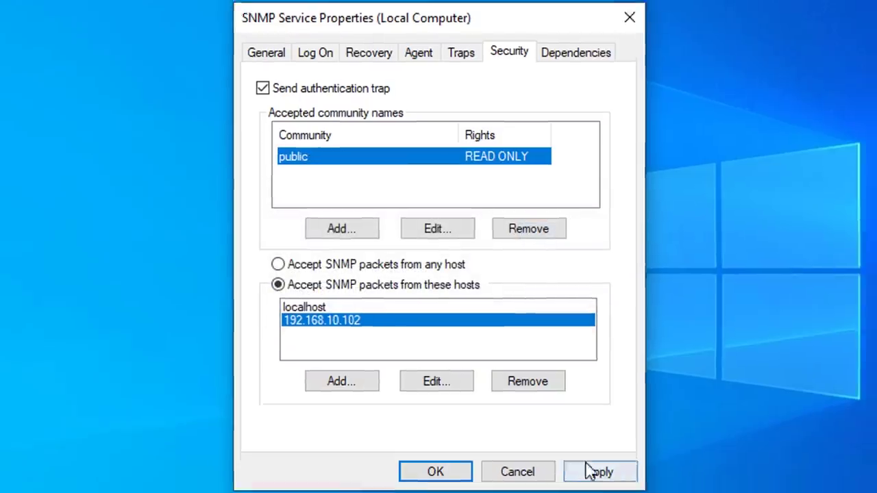
{"action": "left_click", "coordinate": [589, 479]}
{"action": "left_click", "coordinate": [463, 480]}
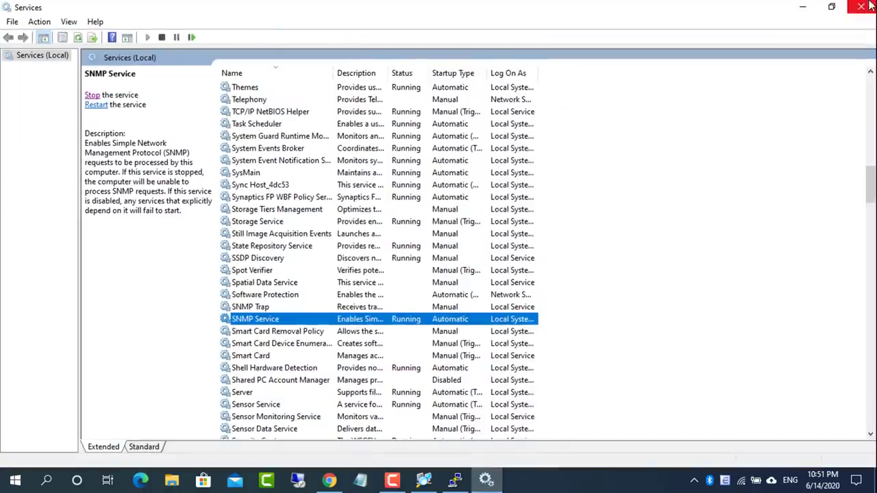
Start a new Zabbix host with host name and visible name Windows10host
{"action": "left_click", "coordinate": [862, 7]}
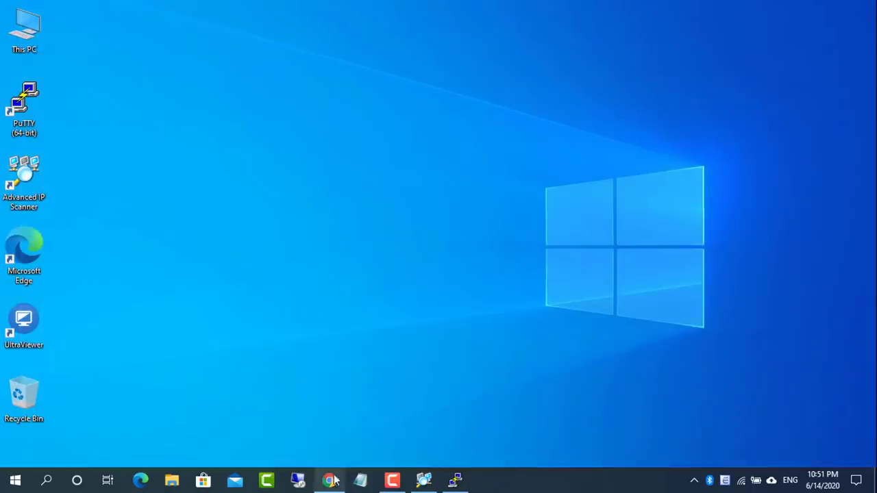
{"action": "left_click", "coordinate": [330, 480]}
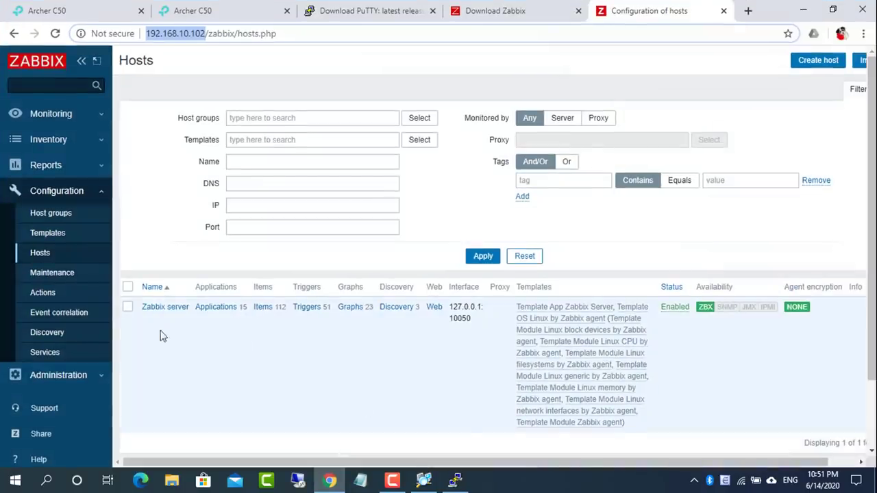
{"action": "left_click", "coordinate": [52, 253]}
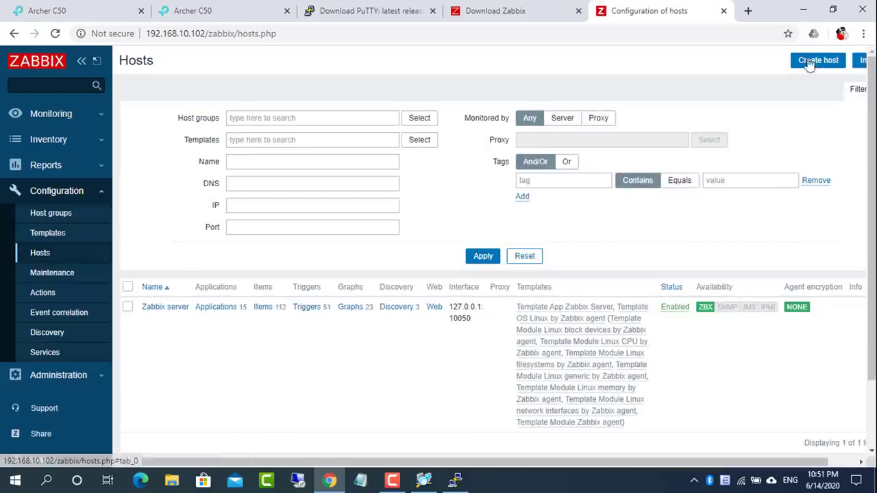
{"action": "left_click", "coordinate": [810, 62]}
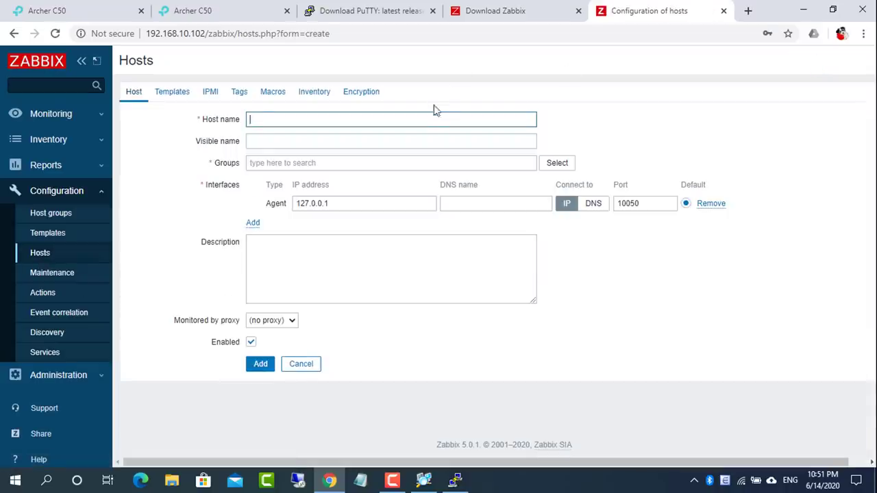
{"action": "type", "text": "w"}
{"action": "left_click", "coordinate": [370, 146]}
{"action": "left_click", "coordinate": [371, 145]}
{"action": "type", "text": "w"}
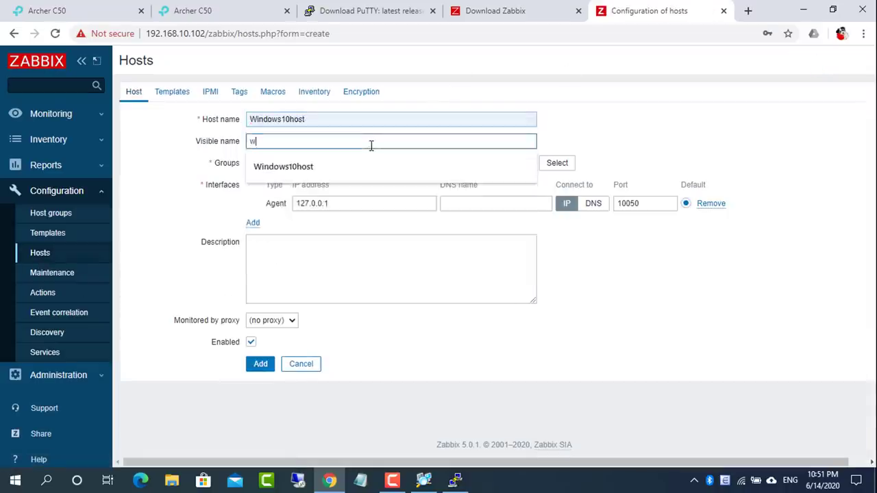
{"action": "left_click", "coordinate": [348, 167]}
{"action": "left_click", "coordinate": [350, 163]}
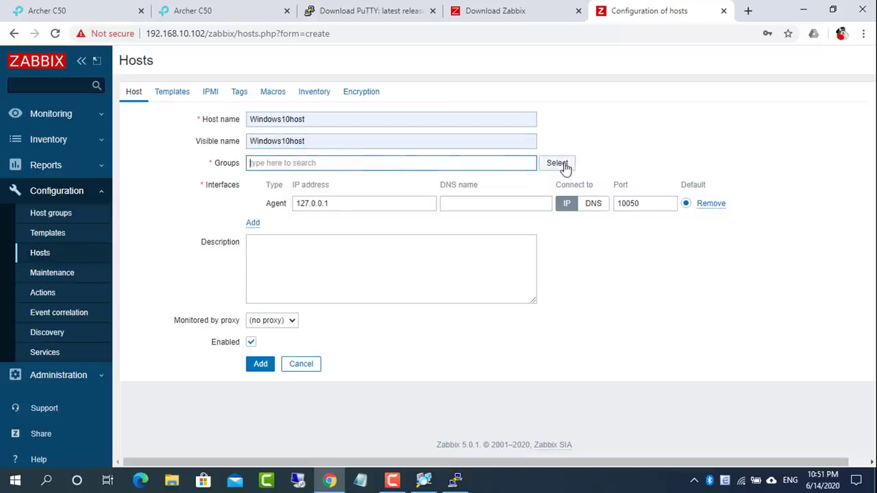
Put the host in Templates/Operating systems and replace the agent interface with an SNMP one
{"action": "left_click", "coordinate": [557, 163]}
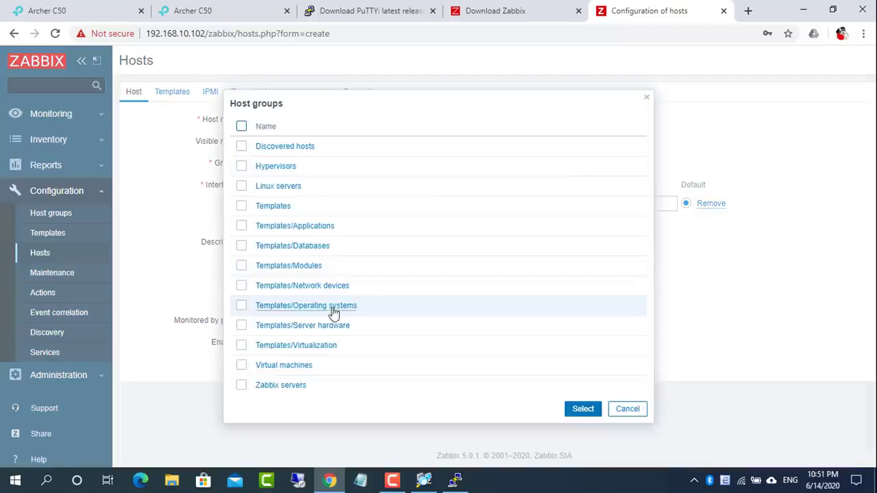
{"action": "left_click", "coordinate": [241, 306]}
{"action": "left_click", "coordinate": [585, 410]}
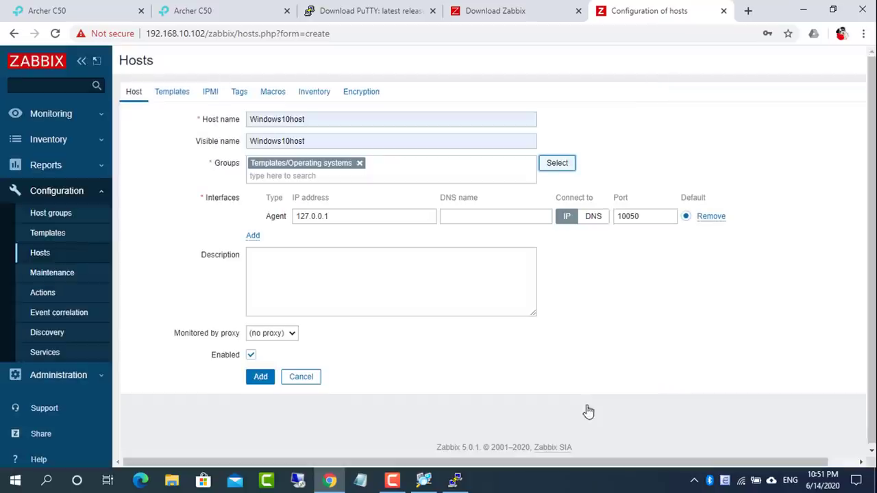
{"action": "left_click", "coordinate": [711, 216]}
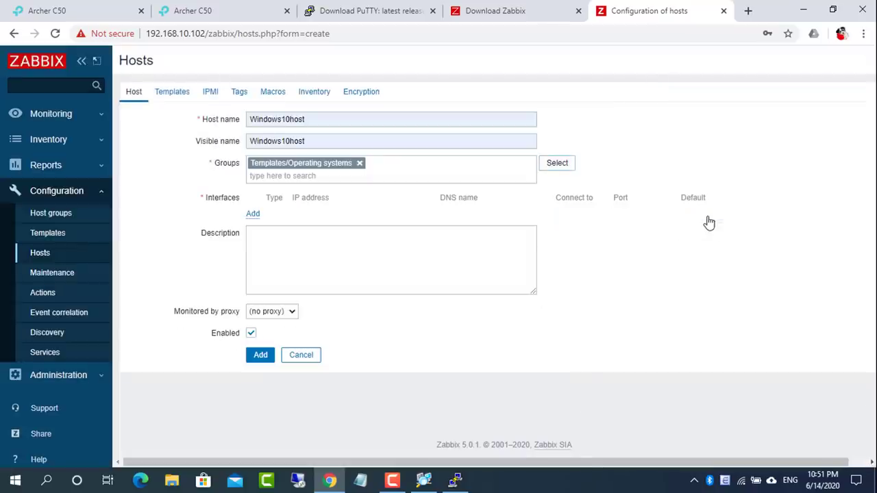
{"action": "left_click", "coordinate": [253, 214]}
{"action": "left_click", "coordinate": [289, 253]}
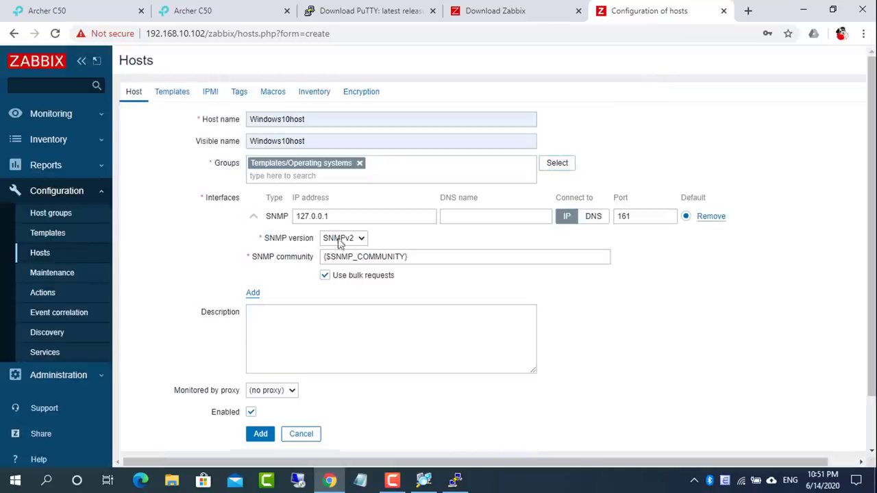
{"action": "double_click", "coordinate": [332, 216]}
Run ipconfig in Command Prompt and copy the Wi-Fi IPv4 address 192.168.10.103
{"action": "left_click", "coordinate": [52, 481]}
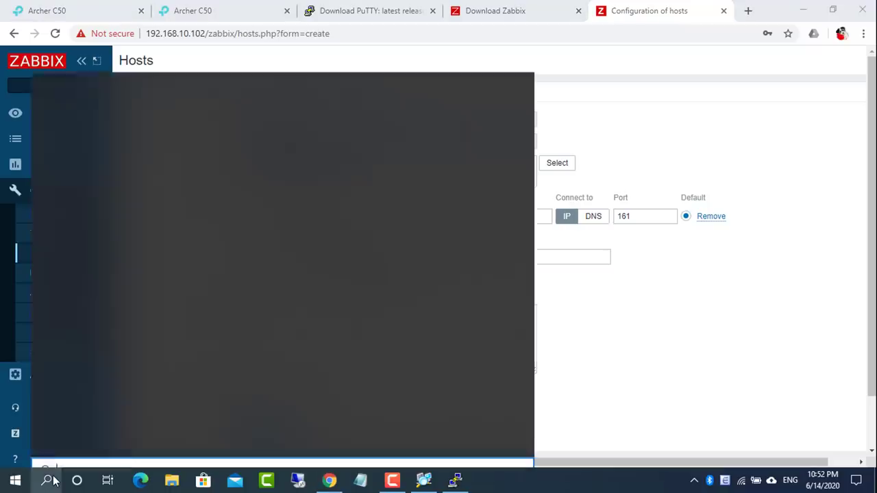
{"action": "type", "text": "cmd"}
{"action": "key", "text": "Return"}
{"action": "type", "text": "ipconfig"}
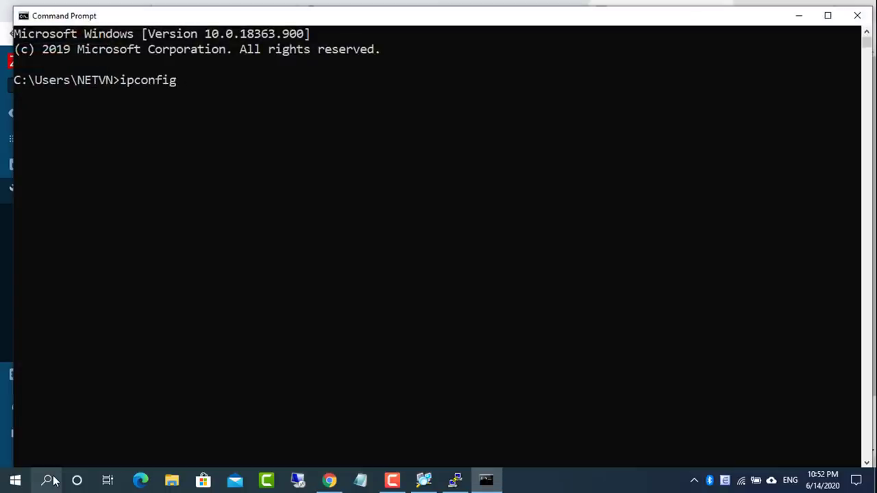
{"action": "key", "text": "Return"}
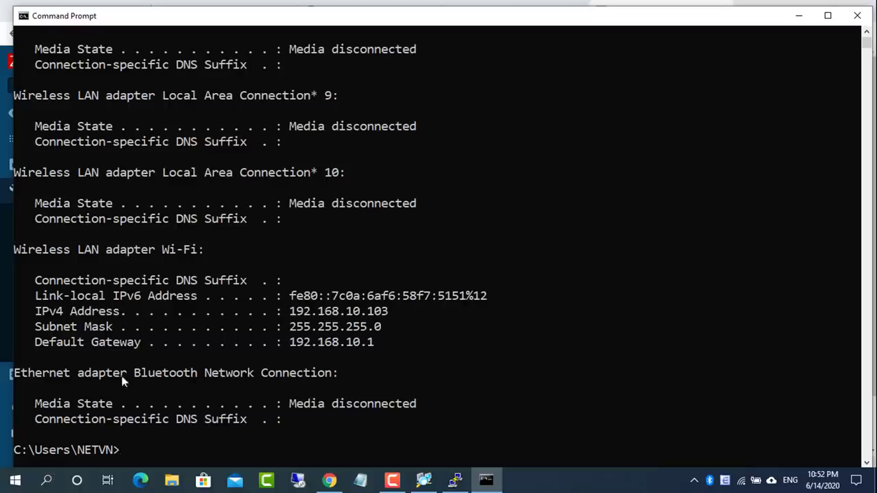
{"action": "left_click_drag", "start_coordinate": [291, 313], "coordinate": [386, 314]}
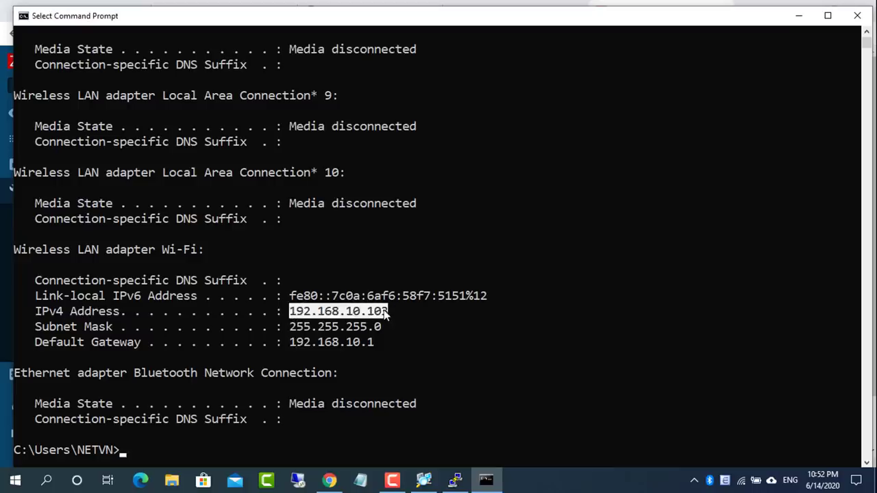
{"action": "key", "text": "ctrl+c"}
{"action": "left_click", "coordinate": [798, 16]}
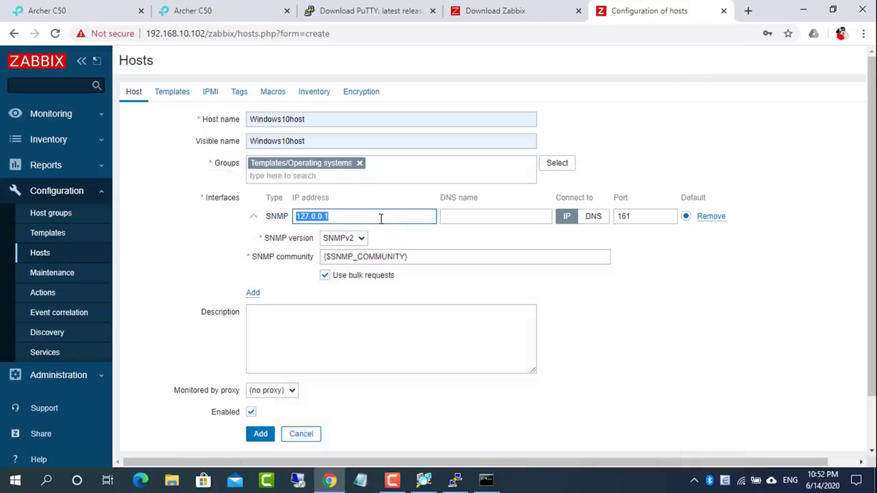
Set the SNMP interface IP to 192.168.10.103, add Windows10host, and open its configuration
{"action": "key", "text": "ctrl+v"}
{"action": "left_click_drag", "start_coordinate": [379, 216], "coordinate": [299, 211]}
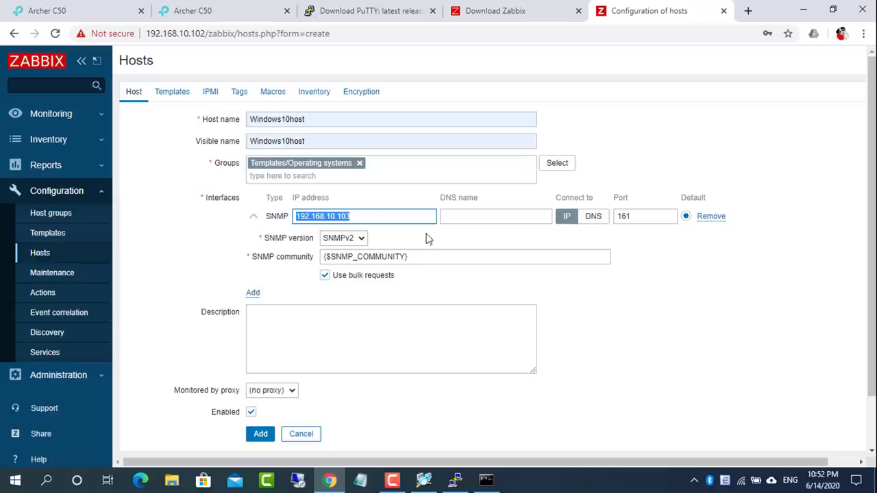
{"action": "left_click", "coordinate": [262, 435]}
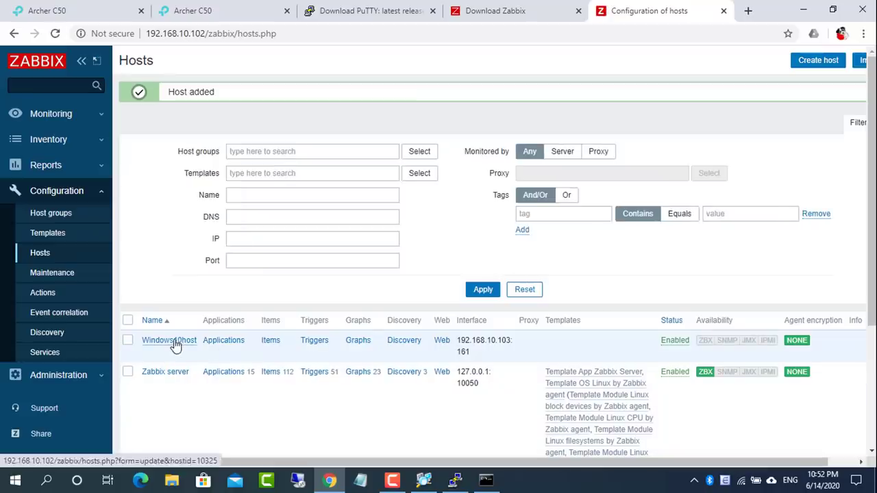
{"action": "left_click", "coordinate": [174, 343]}
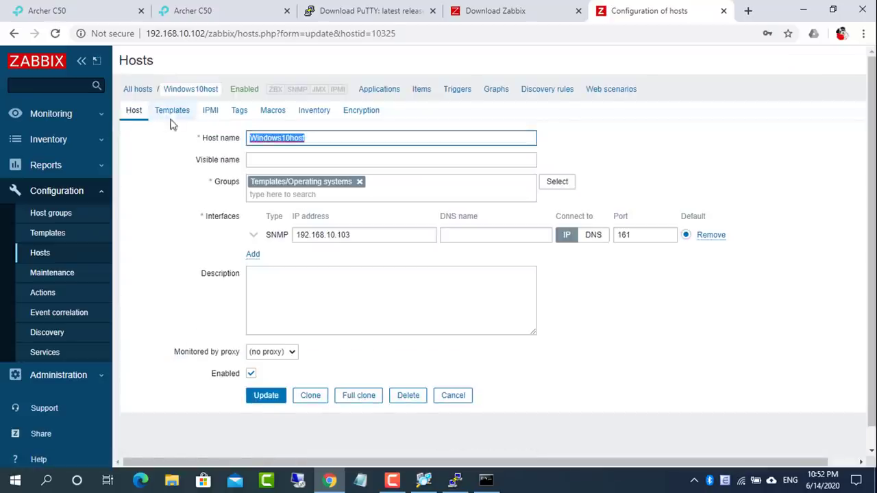
Link Template OS Windows SNMPv2 from Templates/Operating systems to Windows10host and update the host
{"action": "left_click", "coordinate": [172, 114]}
{"action": "left_click", "coordinate": [556, 172]}
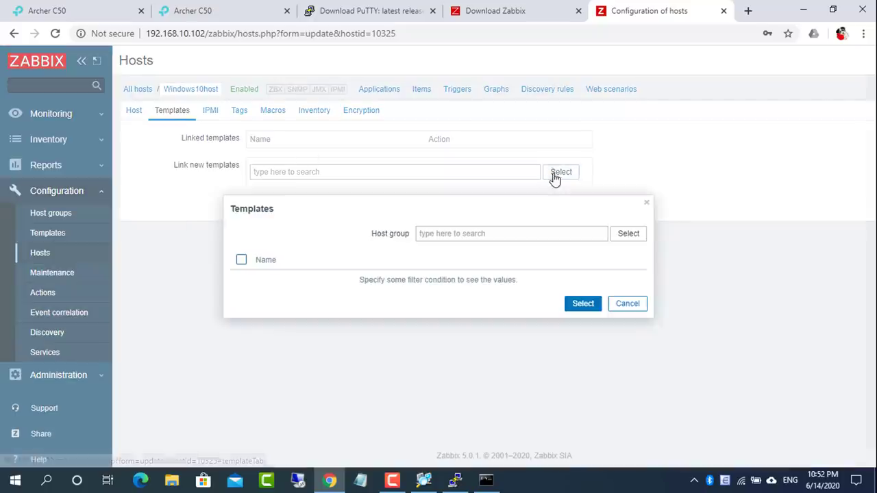
{"action": "left_click", "coordinate": [625, 234]}
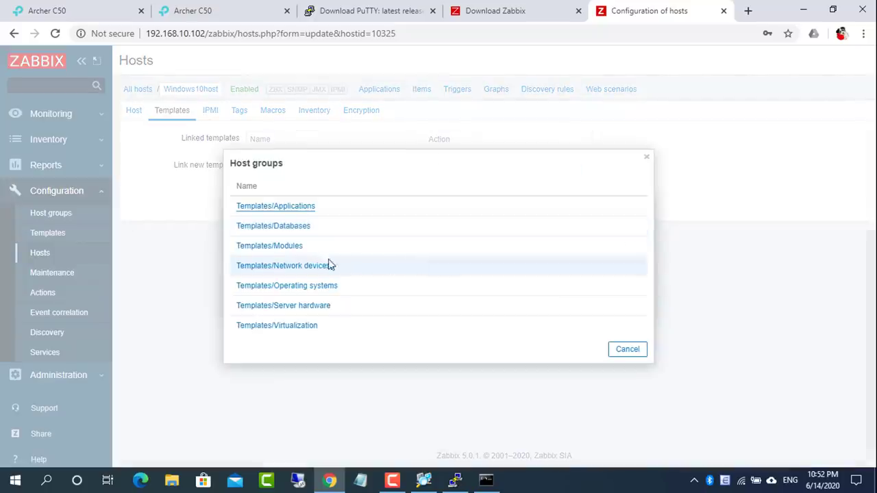
{"action": "left_click", "coordinate": [280, 286]}
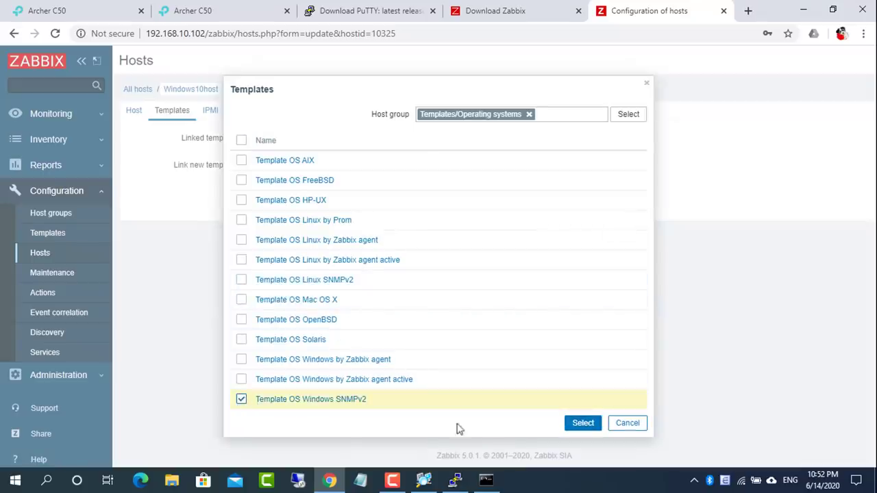
{"action": "left_click", "coordinate": [582, 423]}
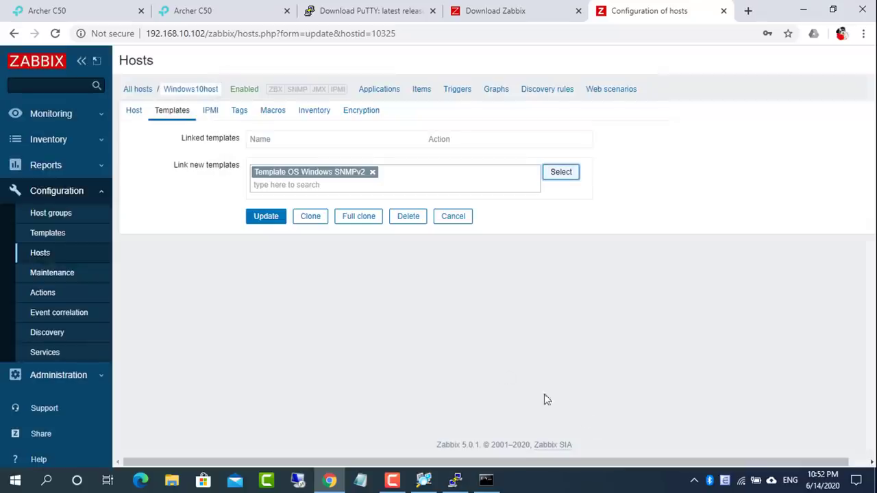
{"action": "left_click", "coordinate": [266, 217]}
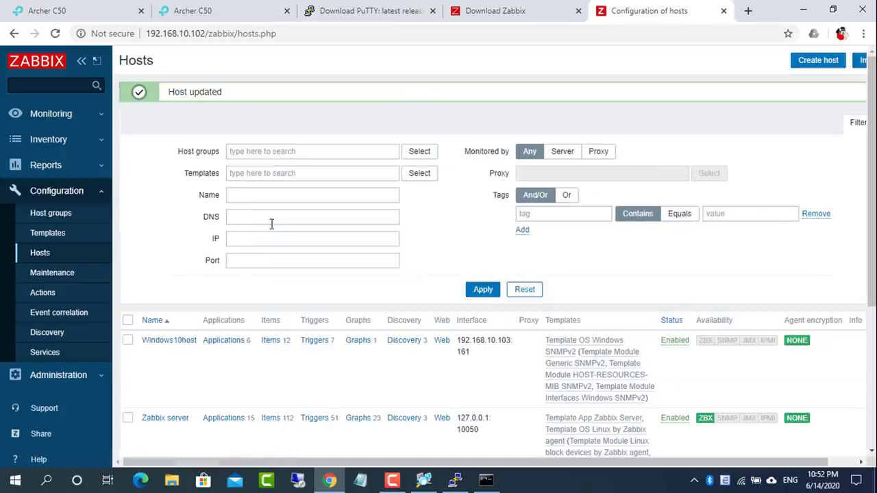
Reload the Hosts page to confirm SNMP availability and open Windows10host's graphs
{"action": "left_click", "coordinate": [54, 33]}
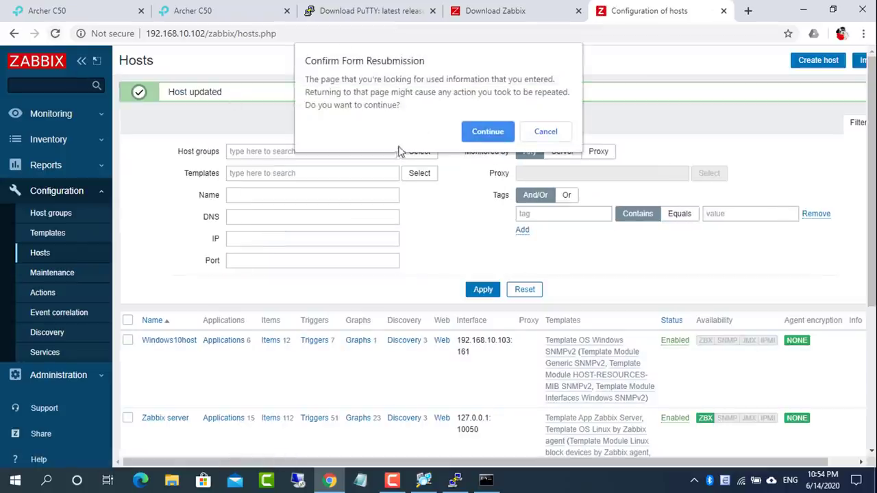
{"action": "left_click", "coordinate": [485, 132]}
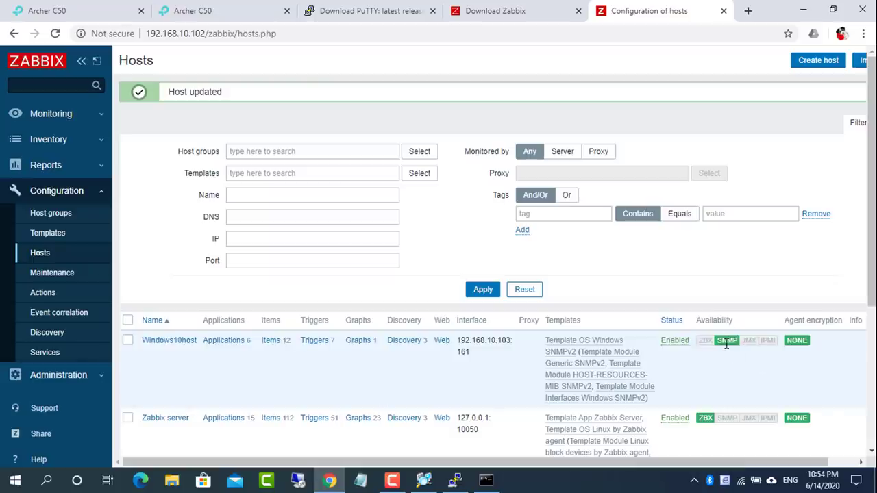
{"action": "left_click", "coordinate": [360, 341]}
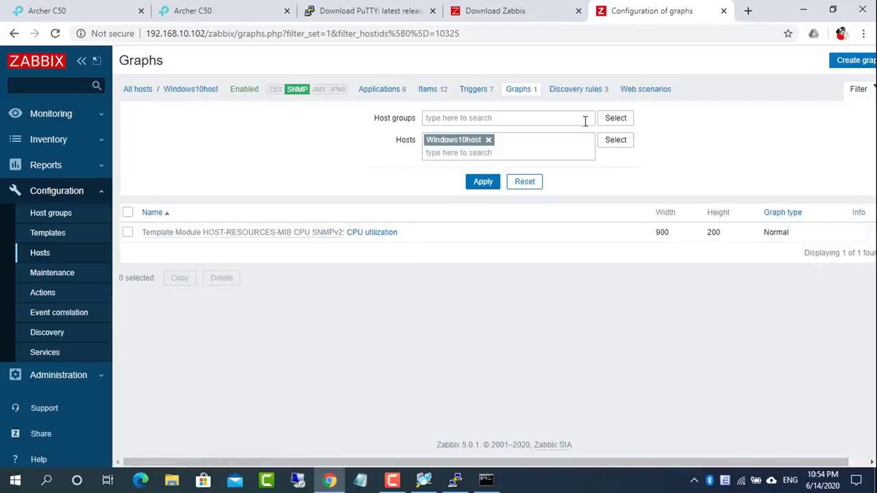
Execute and enable all three discovery rules, then view the host's 41 graphs
{"action": "left_click", "coordinate": [582, 99]}
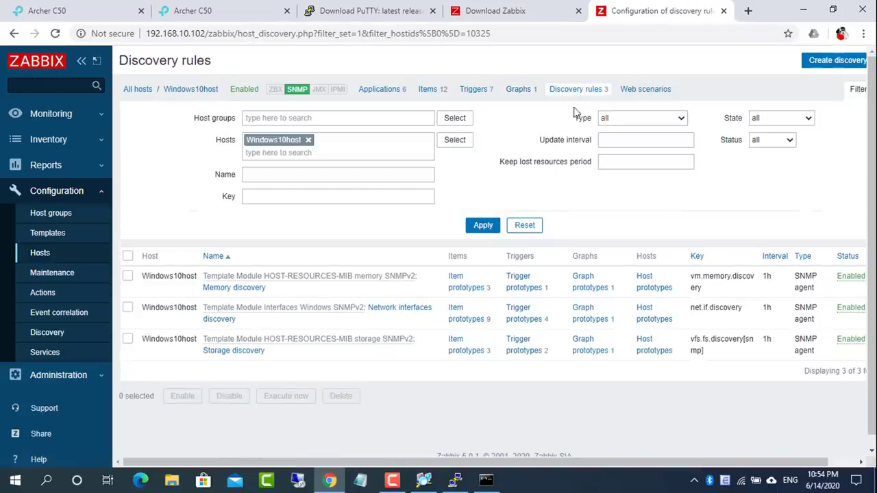
{"action": "left_click", "coordinate": [127, 256]}
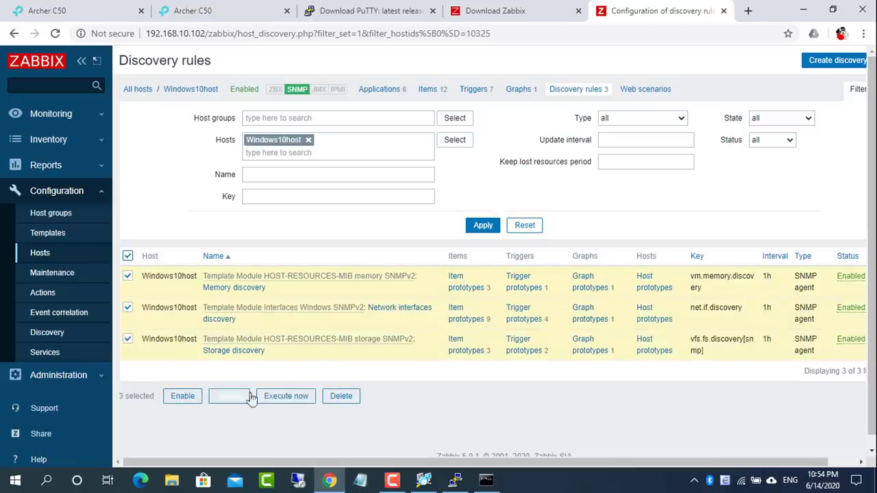
{"action": "left_click", "coordinate": [286, 396]}
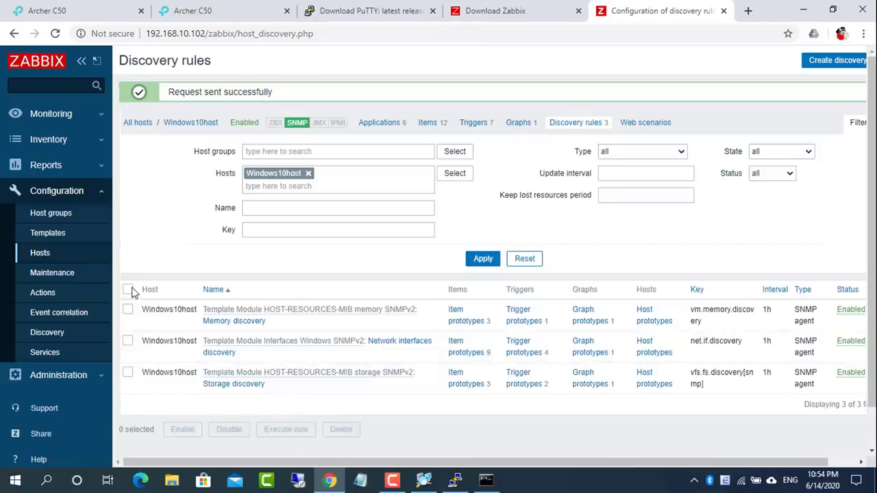
{"action": "left_click", "coordinate": [128, 290]}
{"action": "left_click", "coordinate": [182, 429]}
{"action": "left_click", "coordinate": [500, 108]}
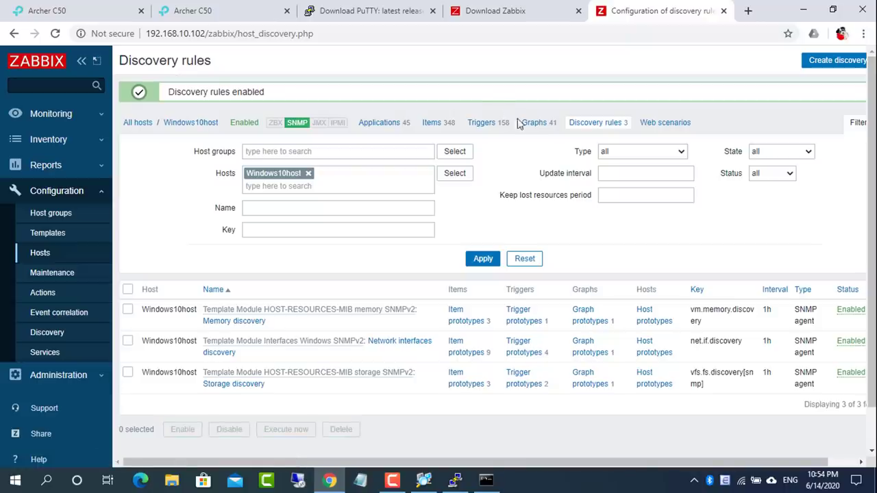
{"action": "left_click", "coordinate": [531, 123]}
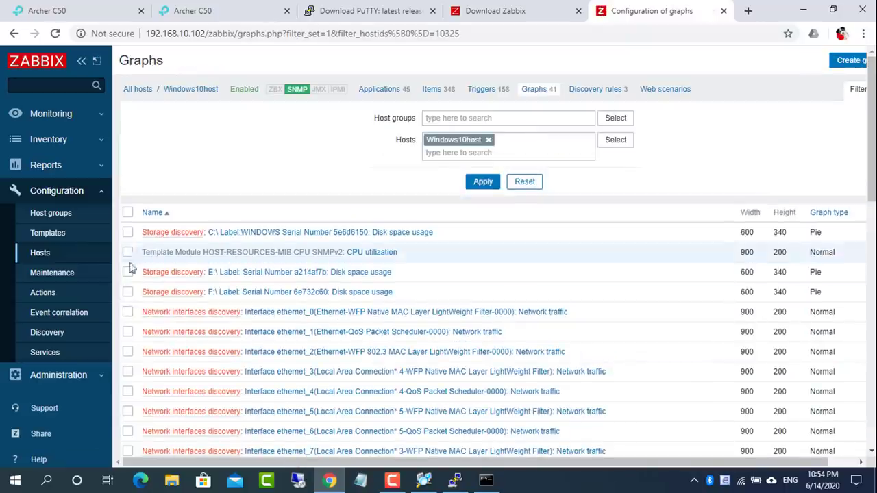
Delete 34 graphs, keeping the C:, E:, F: disk, CPU, ethernet_32773, wireless_32768 and Physical Memory graphs
{"action": "left_click", "coordinate": [128, 213]}
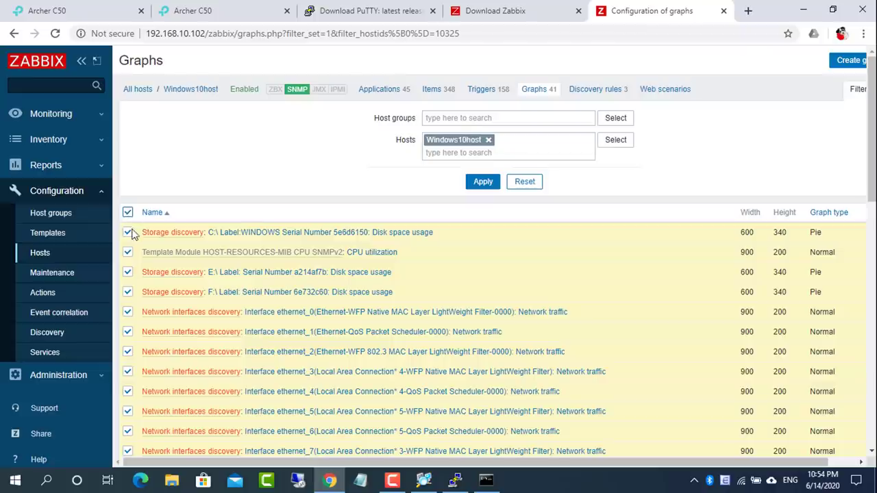
{"action": "left_click", "coordinate": [127, 252]}
{"action": "left_click", "coordinate": [127, 272]}
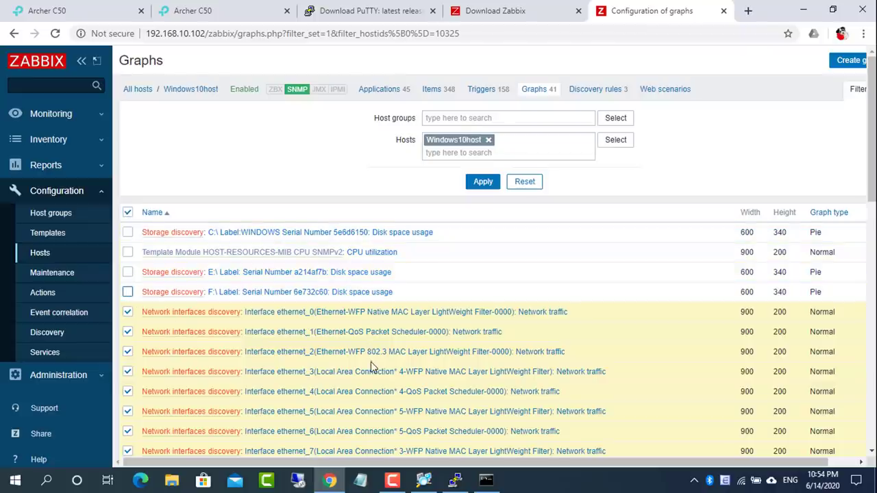
{"action": "scroll", "coordinate": [371, 365], "scroll_direction": "down", "scroll_amount": 2}
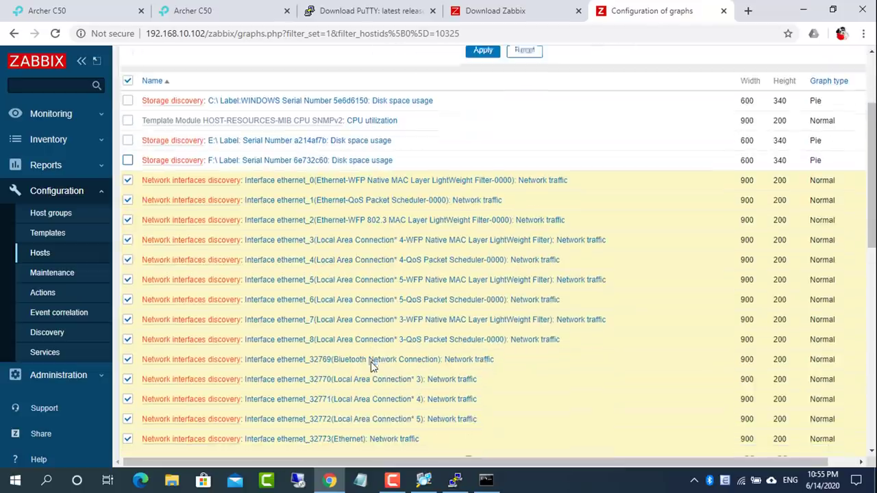
{"action": "scroll", "coordinate": [371, 365], "scroll_direction": "down", "scroll_amount": 2}
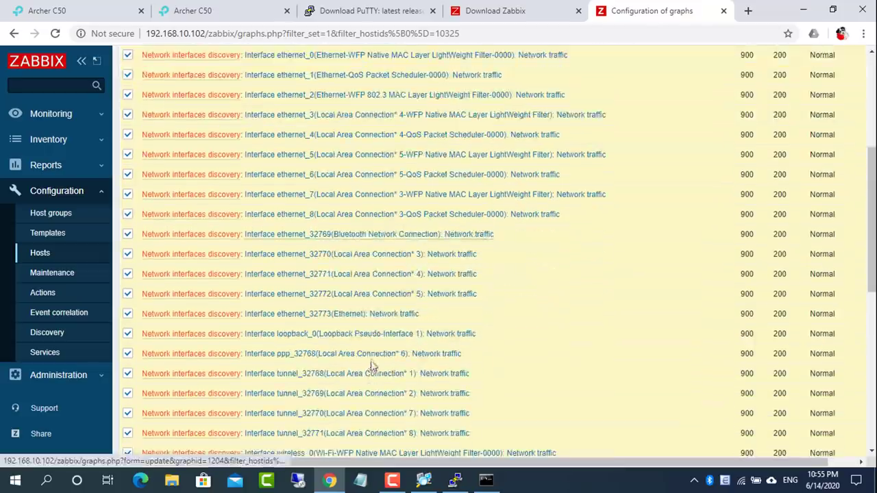
{"action": "left_click", "coordinate": [128, 313]}
{"action": "scroll", "coordinate": [362, 318], "scroll_direction": "down", "scroll_amount": 2}
{"action": "scroll", "coordinate": [364, 345], "scroll_direction": "down", "scroll_amount": 4}
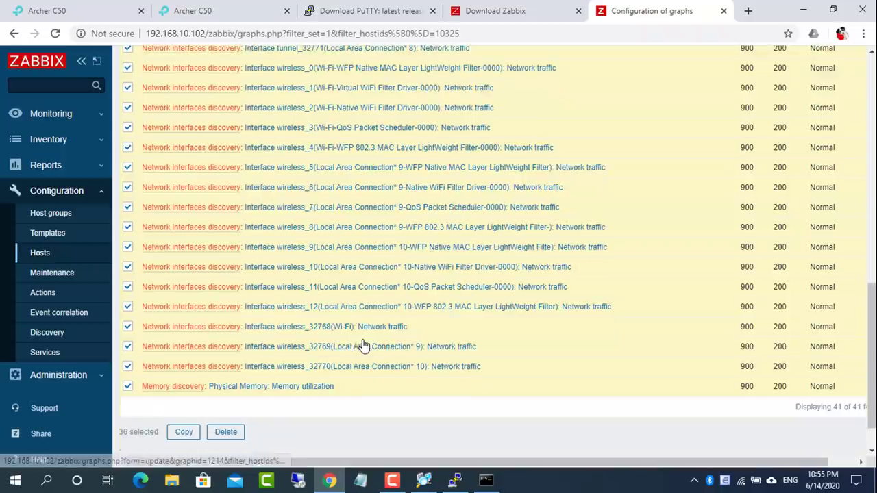
{"action": "left_click", "coordinate": [128, 326]}
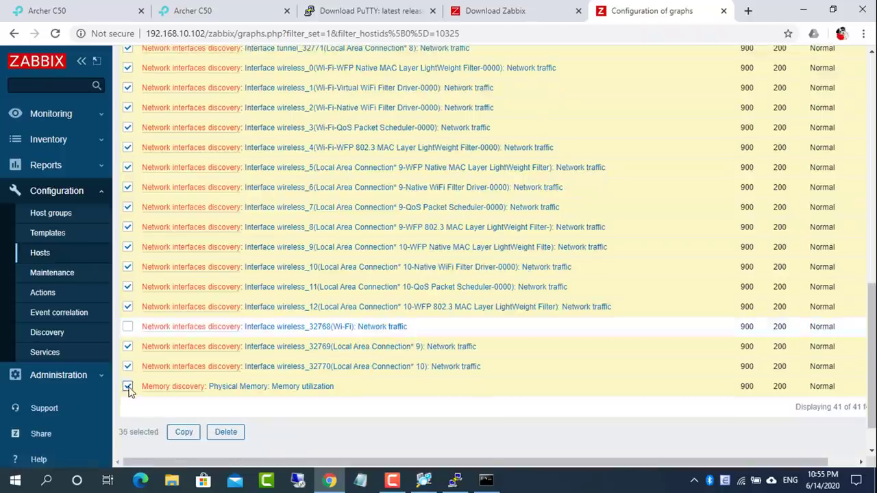
{"action": "left_click", "coordinate": [127, 386]}
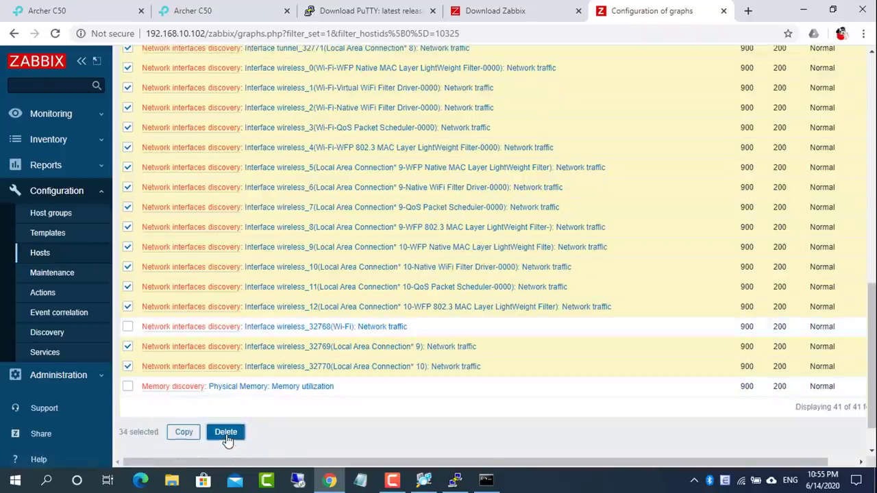
{"action": "left_click", "coordinate": [226, 432]}
{"action": "left_click", "coordinate": [501, 105]}
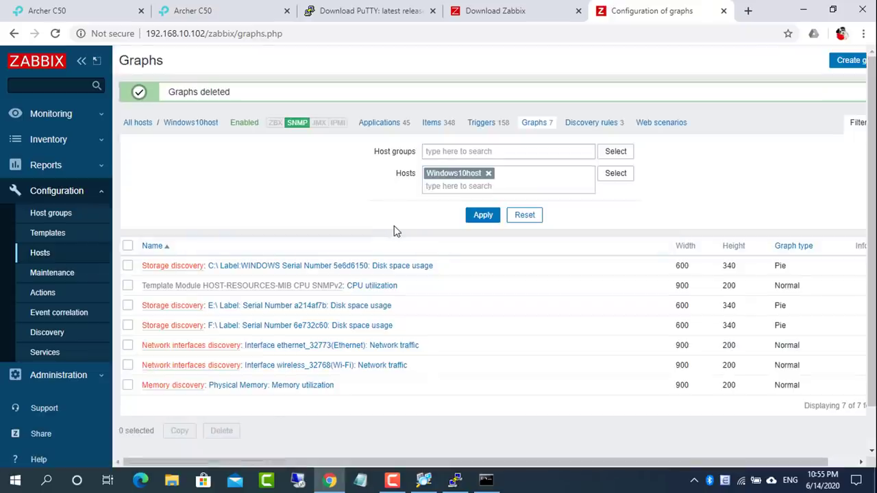
Open Windows10host's live monitoring graphs and look through them
{"action": "left_click", "coordinate": [48, 114]}
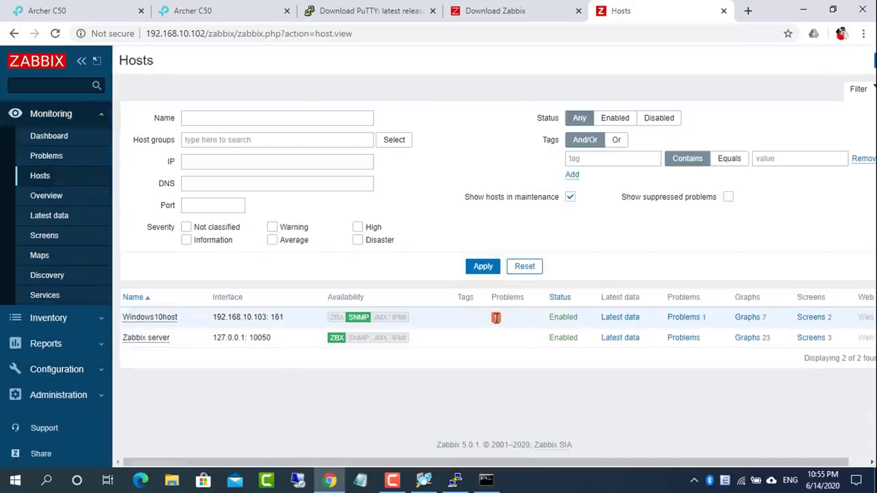
{"action": "left_click", "coordinate": [747, 318]}
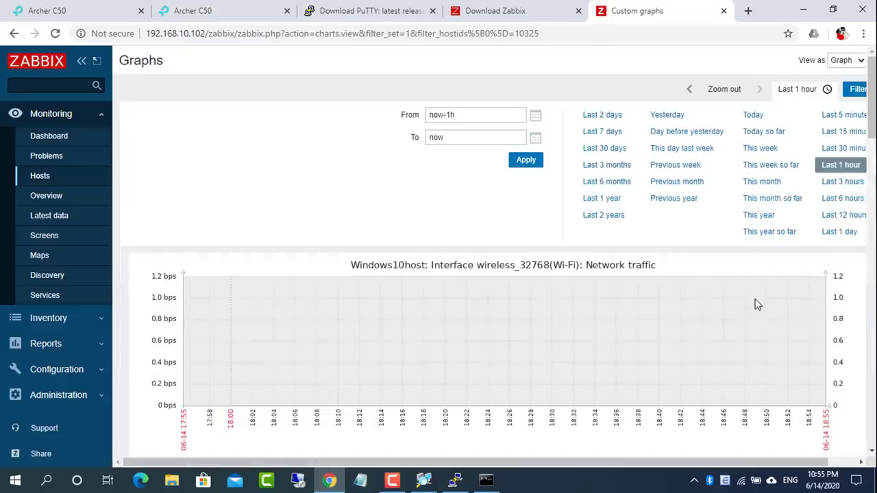
{"action": "scroll", "coordinate": [755, 304], "scroll_direction": "down", "scroll_amount": 10}
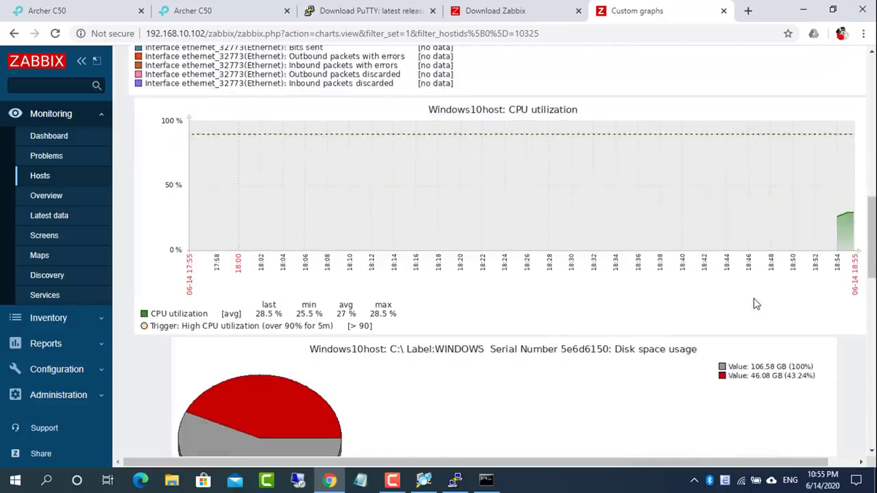
{"action": "scroll", "coordinate": [295, 257], "scroll_direction": "down", "scroll_amount": 10}
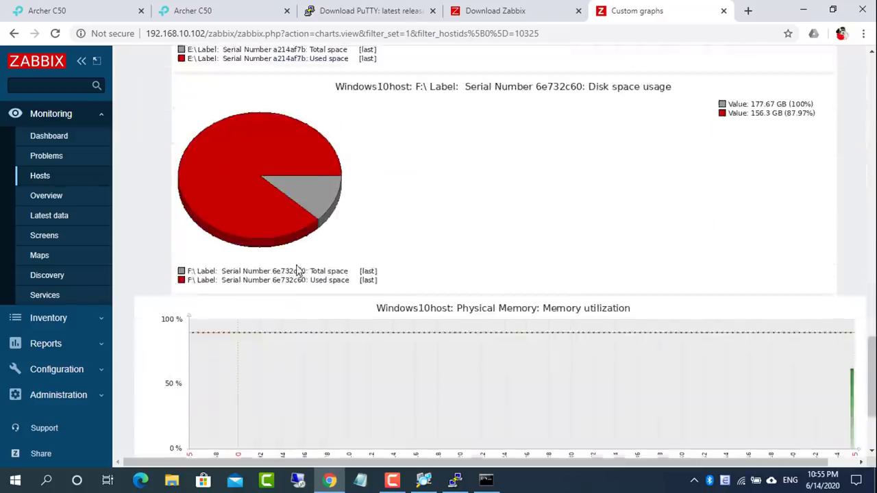
{"action": "scroll", "coordinate": [299, 271], "scroll_direction": "down", "scroll_amount": 3}
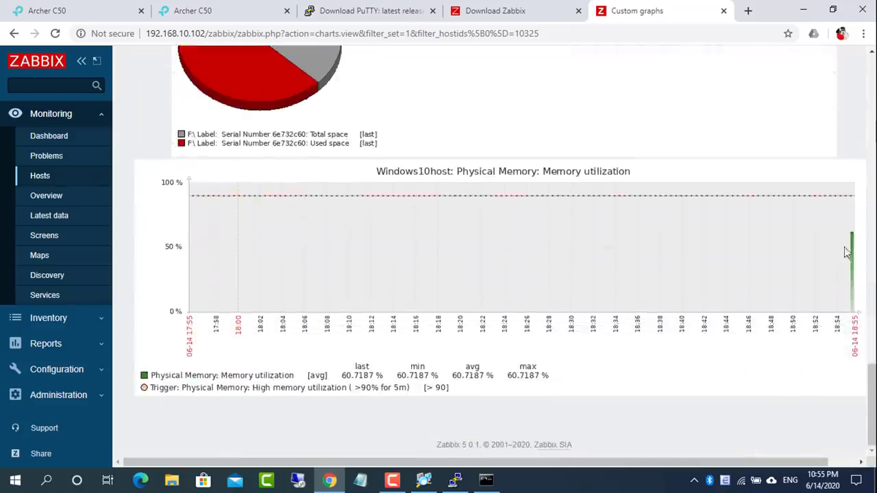
{"action": "scroll", "coordinate": [847, 252], "scroll_direction": "up", "scroll_amount": 20}
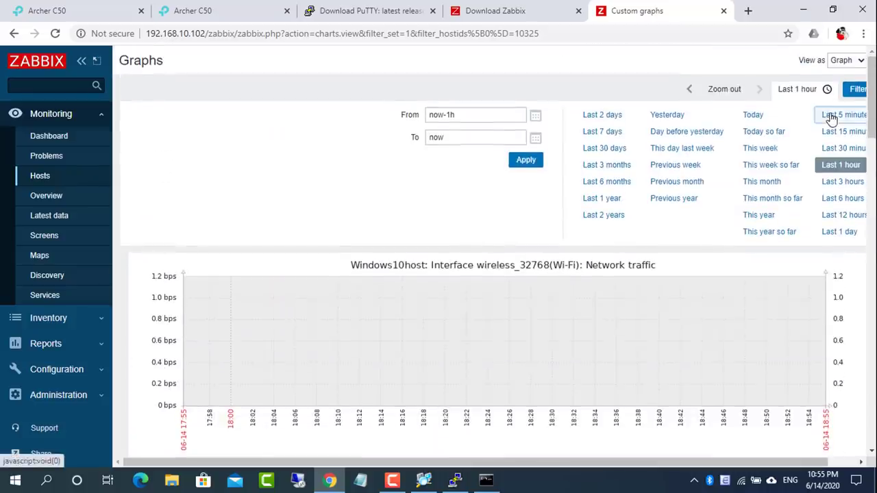
Show the graphs for the last 5 minutes, then open Windows10host's problem list from Hosts
{"action": "left_click", "coordinate": [831, 116]}
{"action": "scroll", "coordinate": [773, 281], "scroll_direction": "down", "scroll_amount": 6}
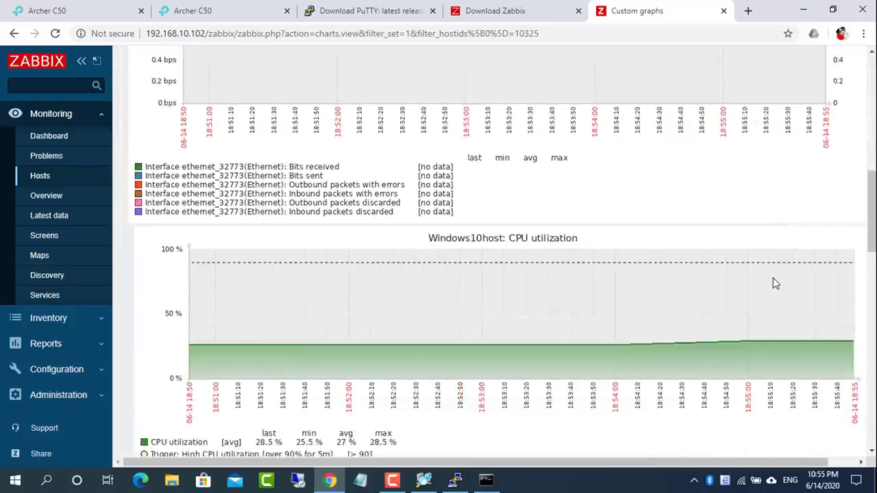
{"action": "scroll", "coordinate": [772, 282], "scroll_direction": "down", "scroll_amount": 2}
{"action": "scroll", "coordinate": [660, 260], "scroll_direction": "down", "scroll_amount": 5}
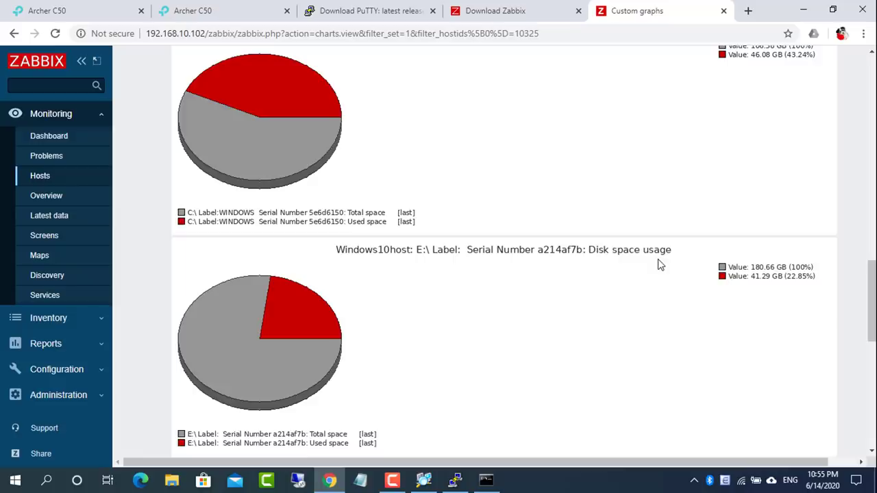
{"action": "scroll", "coordinate": [278, 328], "scroll_direction": "down", "scroll_amount": 8}
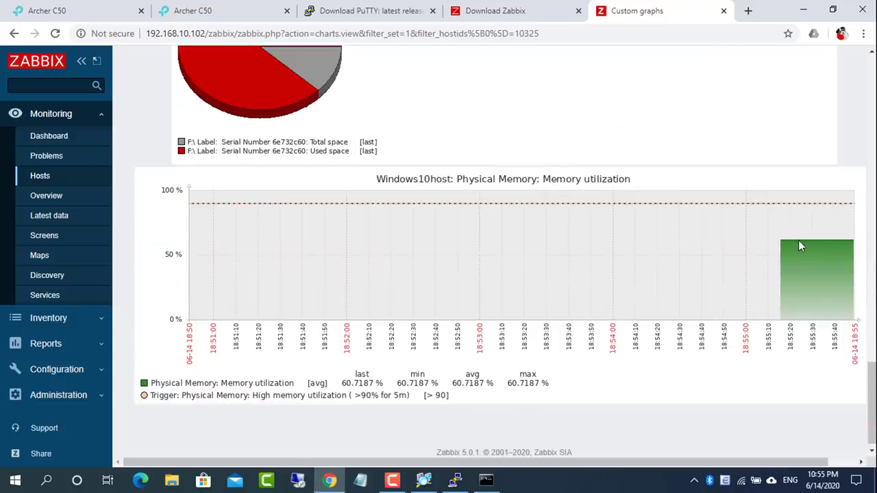
{"action": "scroll", "coordinate": [798, 248], "scroll_direction": "up", "scroll_amount": 20}
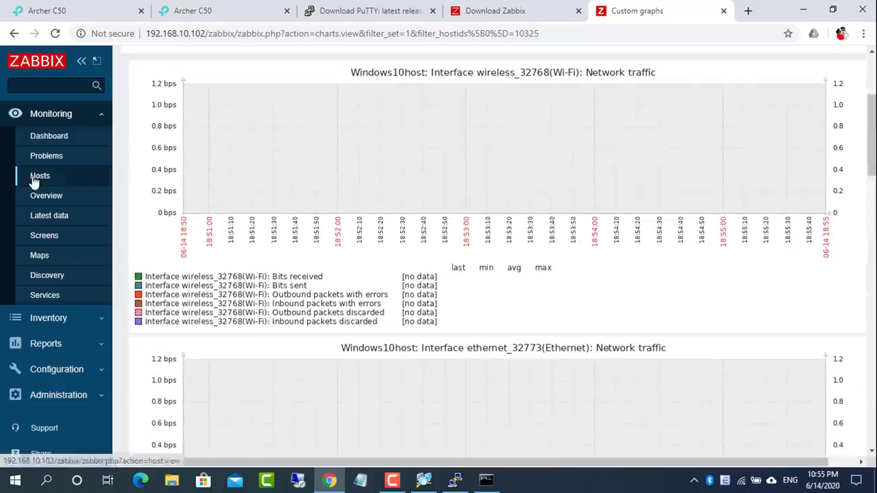
{"action": "left_click", "coordinate": [35, 180]}
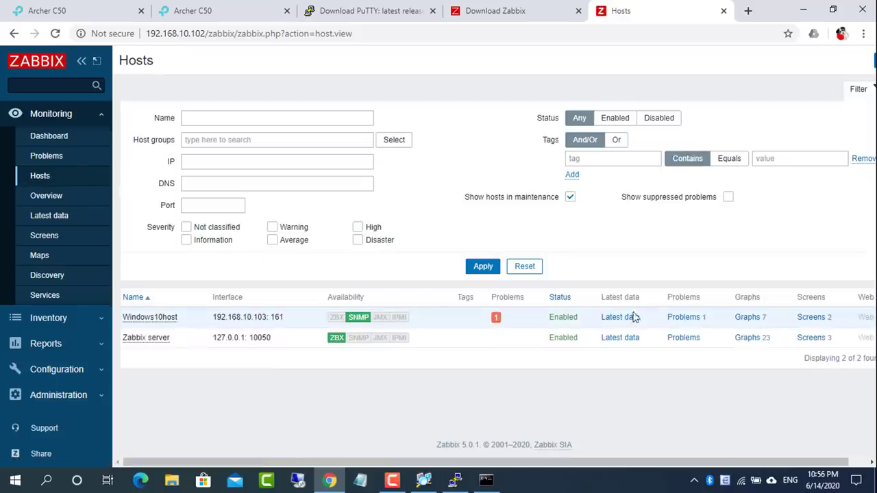
{"action": "left_click", "coordinate": [679, 318]}
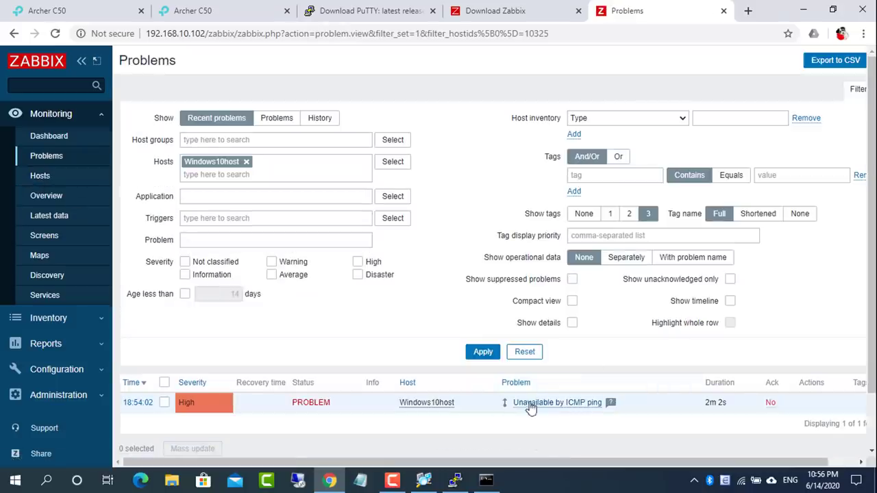
Open the Local network map for editing and move the Zabbix server to the top
{"action": "left_click", "coordinate": [45, 260]}
{"action": "left_click", "coordinate": [165, 202]}
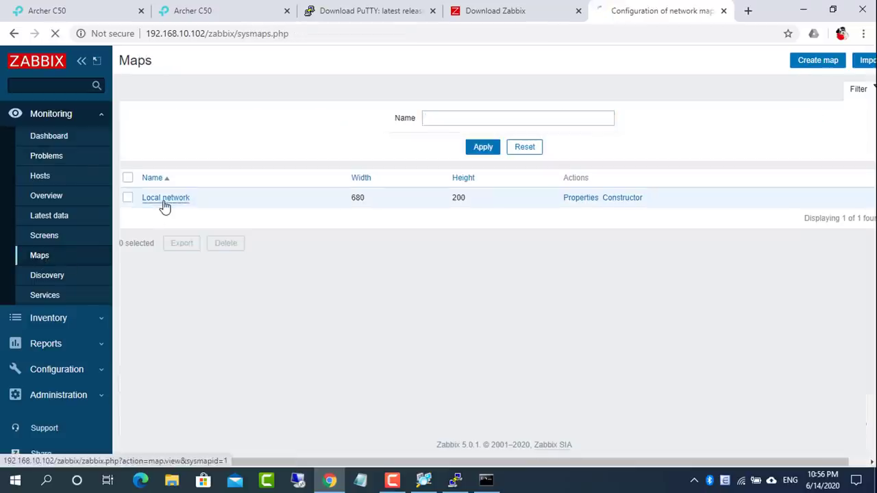
{"action": "left_click", "coordinate": [822, 60]}
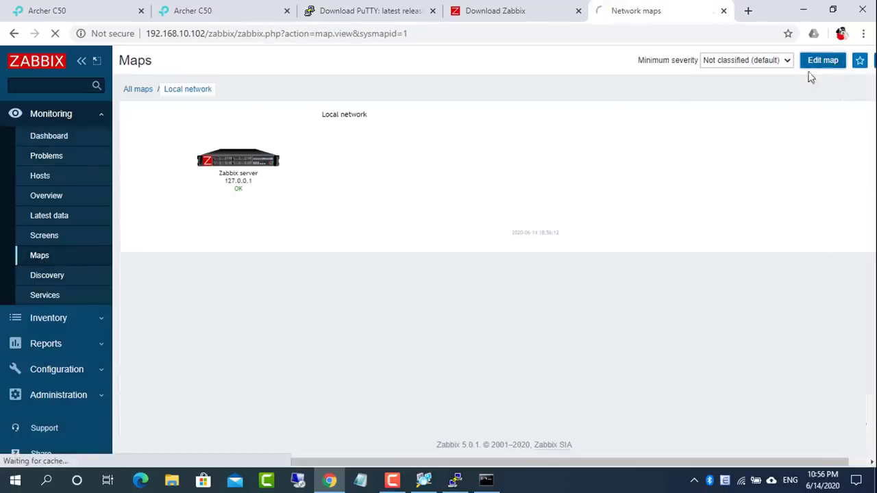
{"action": "left_click_drag", "start_coordinate": [257, 176], "coordinate": [362, 158]}
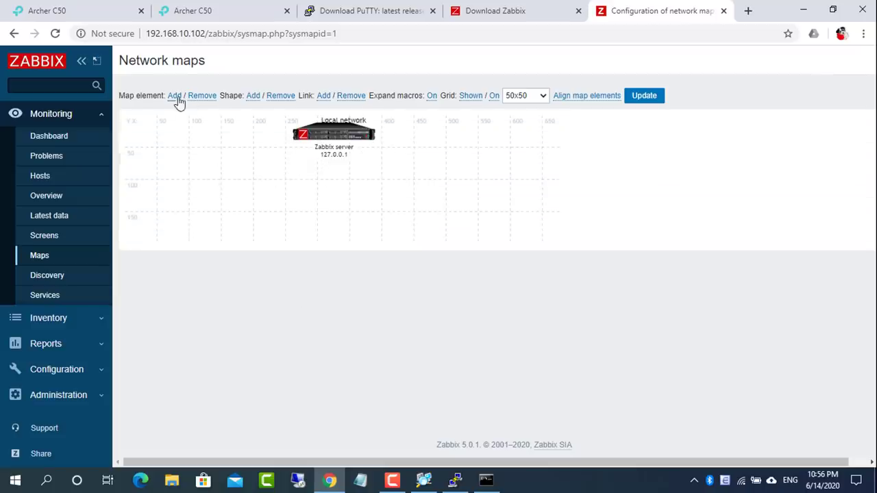
Add a Host map element labelled Windows10host, linked to the Windows10host host
{"action": "left_click", "coordinate": [174, 96]}
{"action": "left_click", "coordinate": [156, 159]}
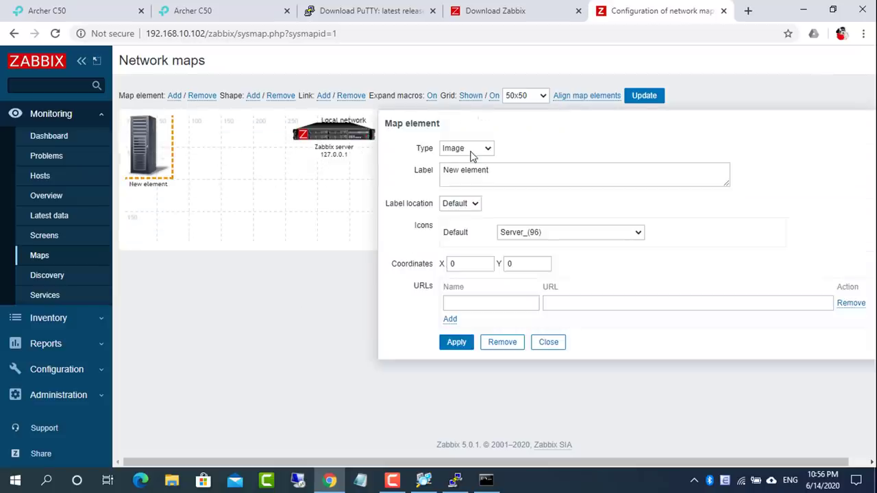
{"action": "left_click", "coordinate": [470, 149]}
{"action": "left_click", "coordinate": [470, 160]}
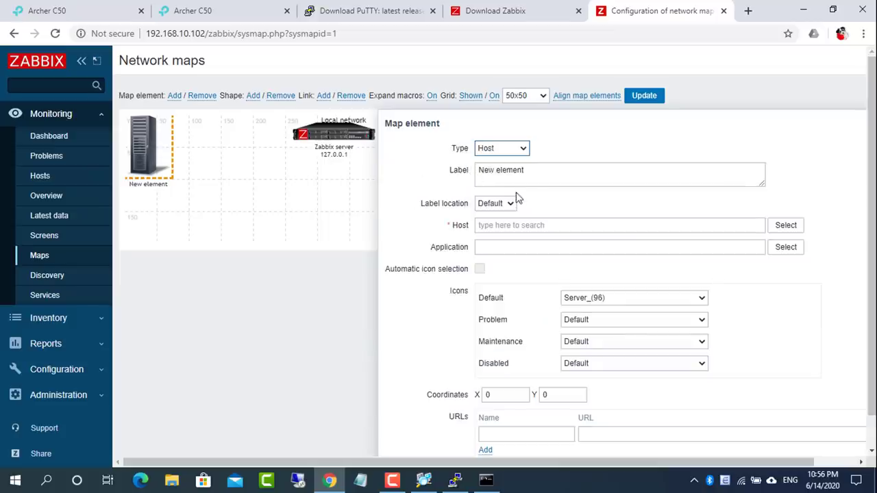
{"action": "left_click_drag", "start_coordinate": [529, 171], "coordinate": [460, 176]}
{"action": "type", "text": "Windows10host"}
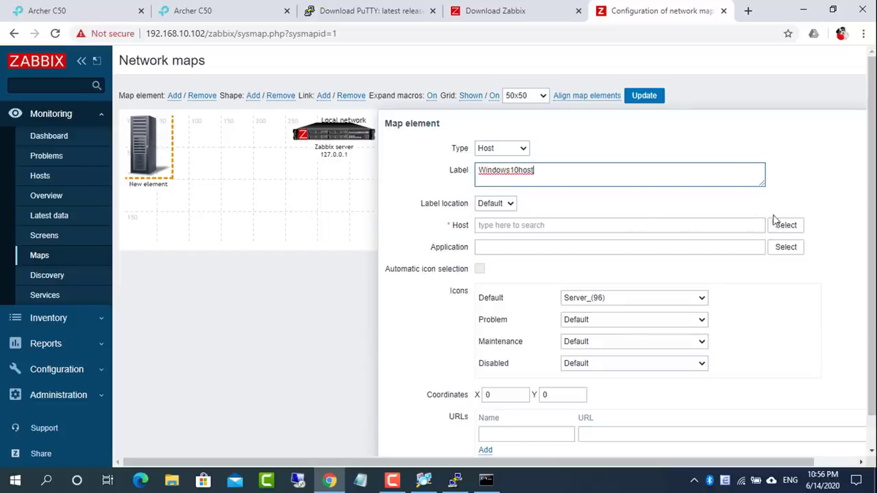
{"action": "left_click", "coordinate": [786, 224]}
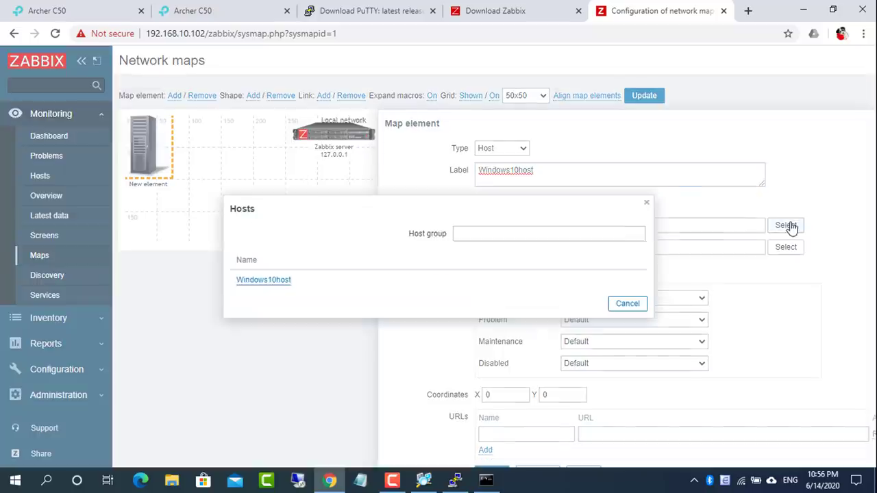
{"action": "left_click", "coordinate": [261, 281]}
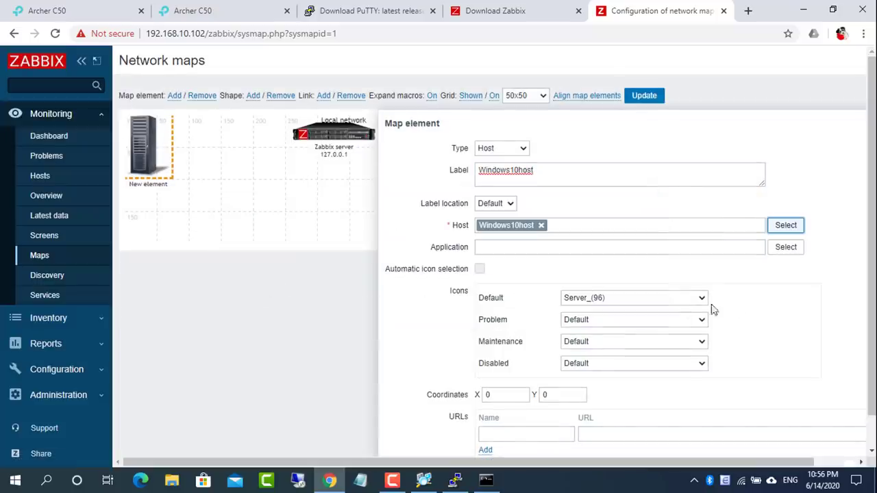
Give the Windows10host element the Workstation_(64) icon and place it below the server
{"action": "left_click", "coordinate": [651, 299]}
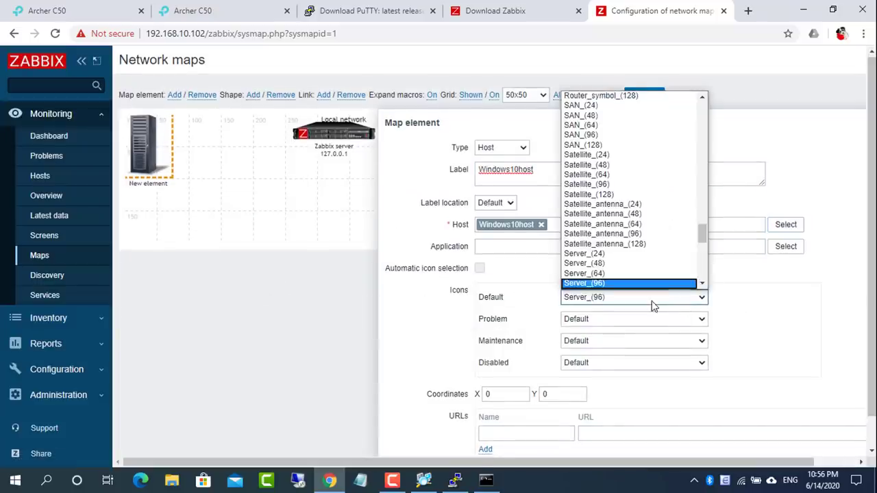
{"action": "scroll", "coordinate": [696, 243], "scroll_direction": "down", "scroll_amount": 1}
{"action": "left_click_drag", "start_coordinate": [702, 237], "coordinate": [702, 274]}
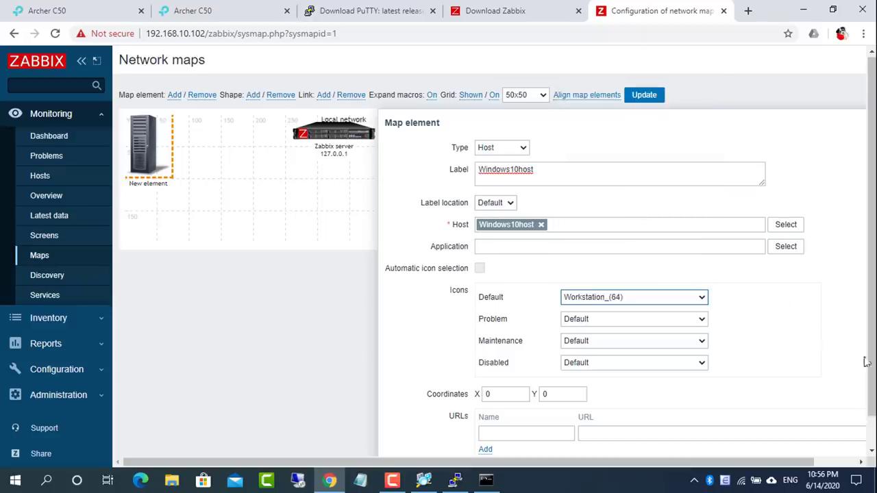
{"action": "scroll", "coordinate": [866, 362], "scroll_direction": "down", "scroll_amount": 1}
{"action": "left_click", "coordinate": [491, 439]}
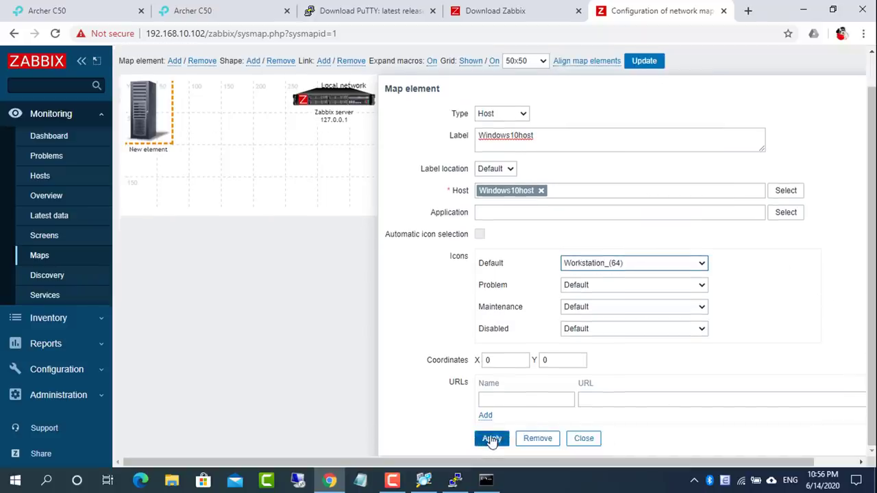
{"action": "left_click", "coordinate": [584, 439]}
{"action": "left_click_drag", "start_coordinate": [154, 142], "coordinate": [237, 209]}
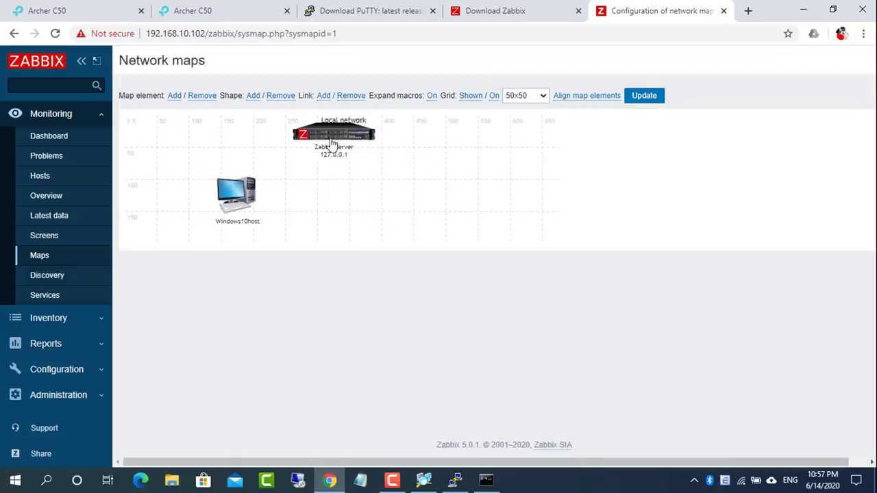
Add a new Image element on the right and label it Router
{"action": "left_click", "coordinate": [175, 96]}
{"action": "left_click_drag", "start_coordinate": [151, 164], "coordinate": [456, 211]}
{"action": "left_click", "coordinate": [466, 204]}
{"action": "left_click", "coordinate": [468, 216]}
{"action": "left_click", "coordinate": [466, 149]}
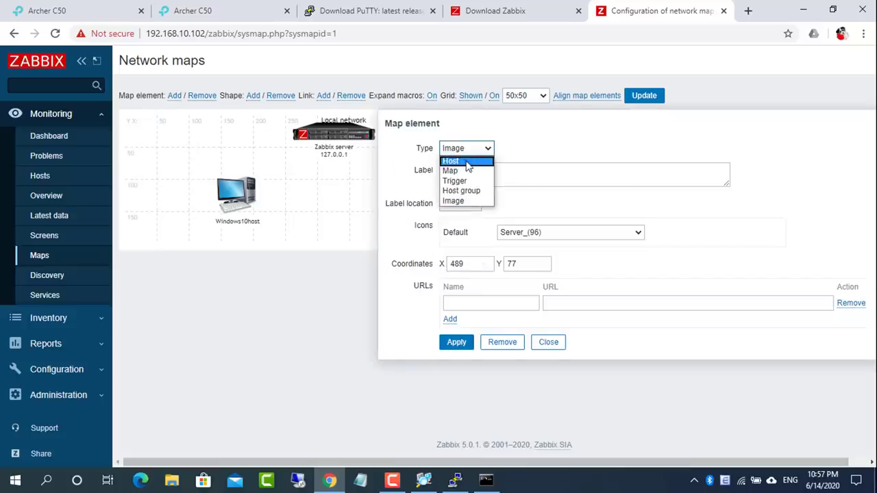
{"action": "left_click", "coordinate": [526, 203]}
{"action": "triple_click", "coordinate": [502, 179]}
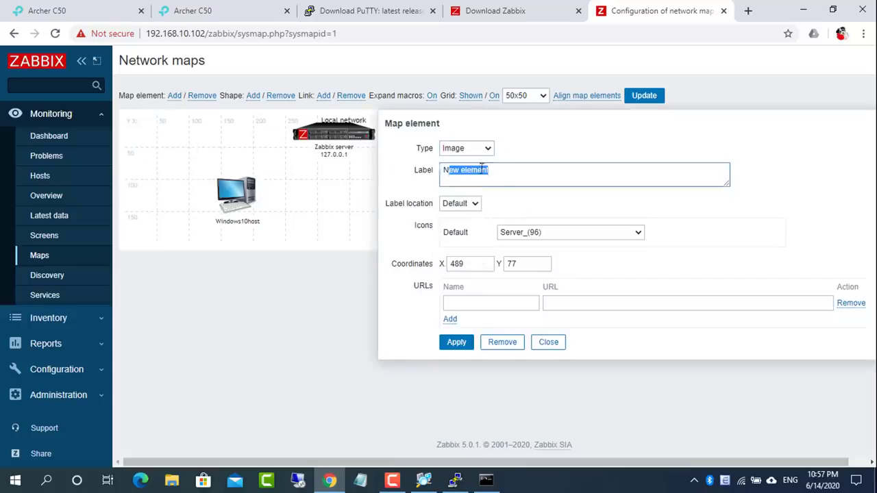
{"action": "type", "text": "Router"}
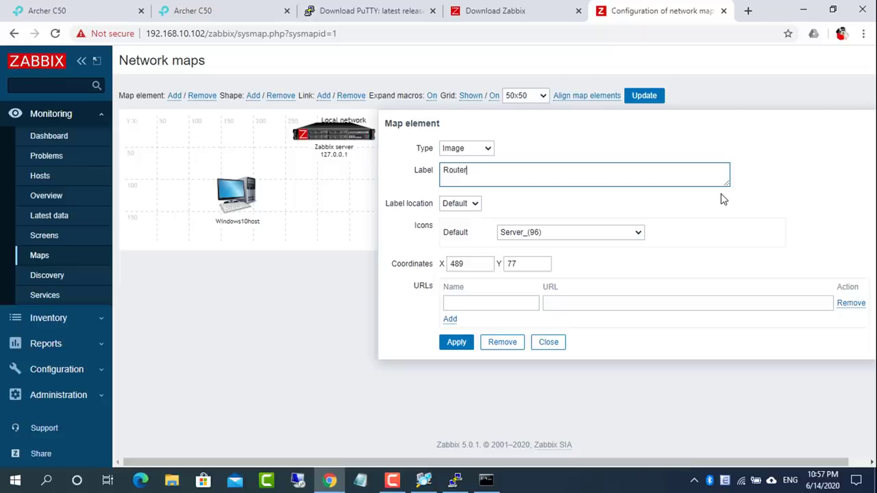
Assign the Router_(64) icon, apply it, and select Windows10host together with the Router
{"action": "left_click", "coordinate": [624, 239]}
{"action": "left_click_drag", "start_coordinate": [633, 270], "coordinate": [645, 371]}
{"action": "left_click", "coordinate": [583, 377]}
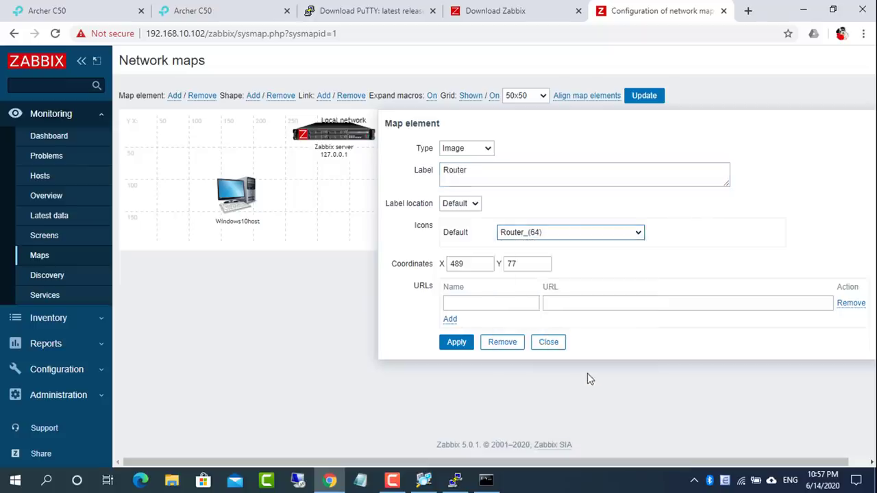
{"action": "left_click", "coordinate": [462, 344]}
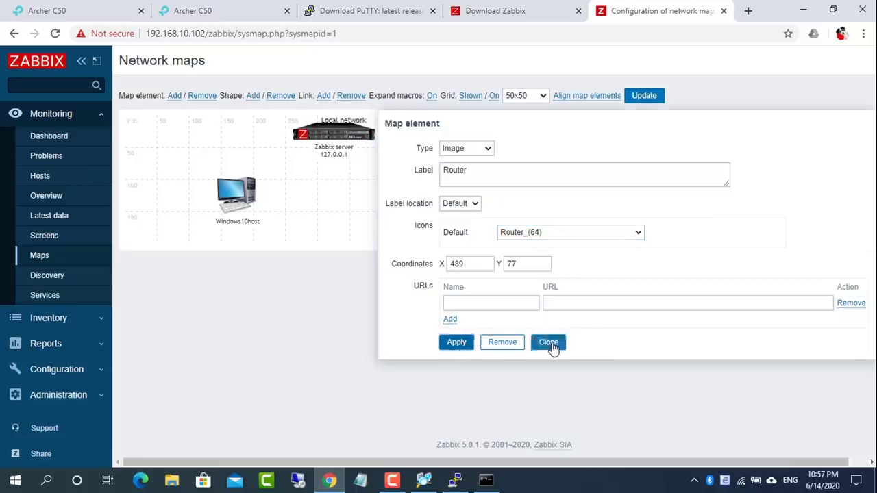
{"action": "left_click", "coordinate": [548, 342]}
{"action": "left_click_drag", "start_coordinate": [466, 195], "coordinate": [201, 235]}
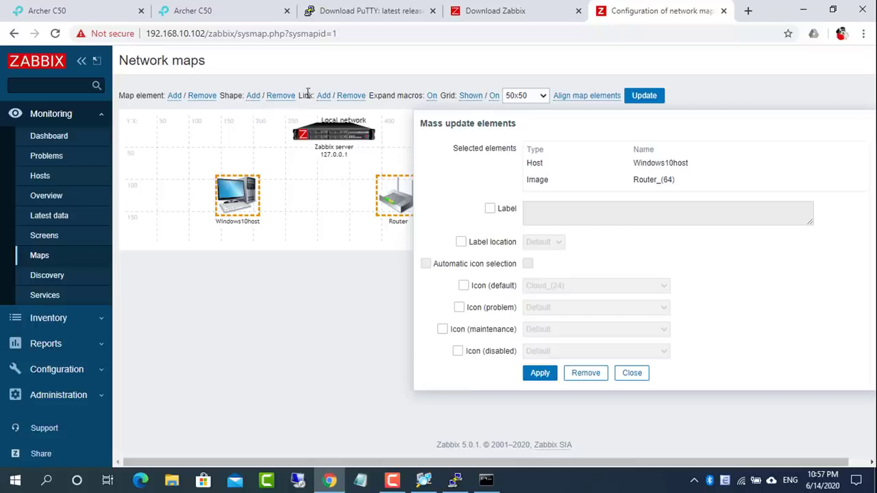
Link Windows10host to the Router and shift the Local network title to the right
{"action": "left_click", "coordinate": [323, 96]}
{"action": "left_click", "coordinate": [540, 374]}
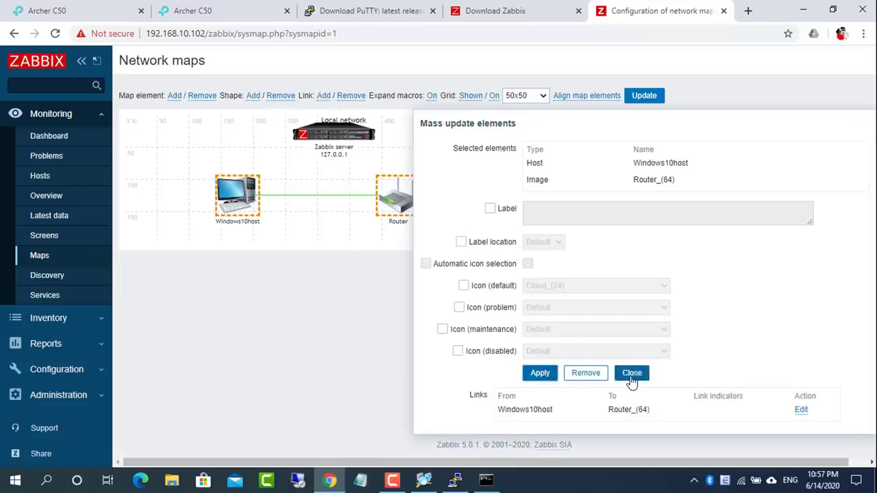
{"action": "left_click", "coordinate": [631, 374]}
{"action": "left_click_drag", "start_coordinate": [415, 116], "coordinate": [529, 171]}
Link the Zabbix server to the Router and update the map
{"action": "left_click_drag", "start_coordinate": [562, 147], "coordinate": [373, 236]}
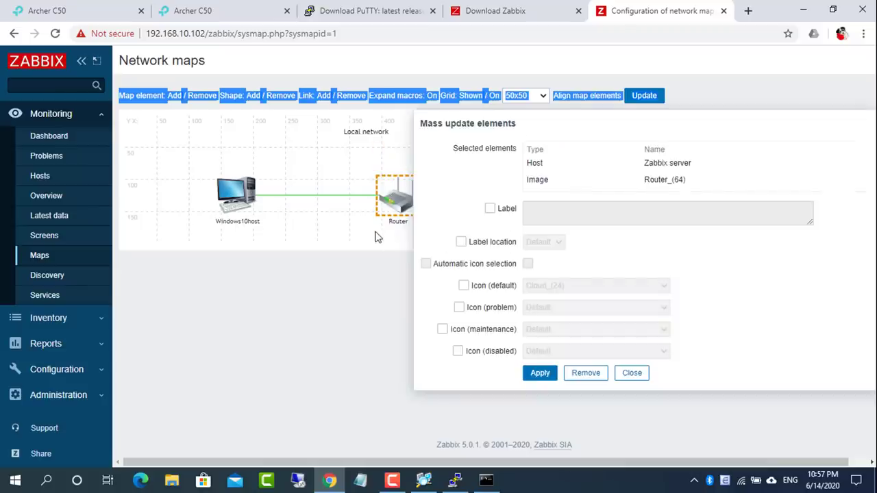
{"action": "left_click", "coordinate": [324, 96]}
{"action": "left_click", "coordinate": [542, 374]}
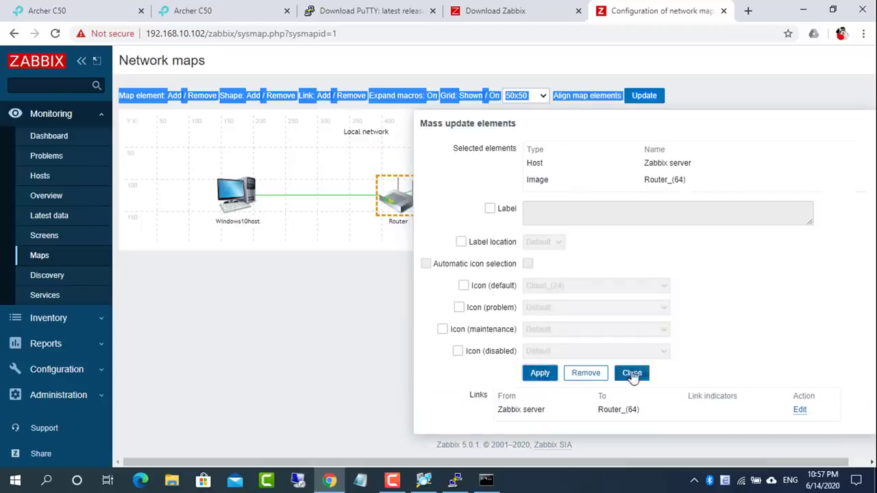
{"action": "left_click", "coordinate": [630, 372]}
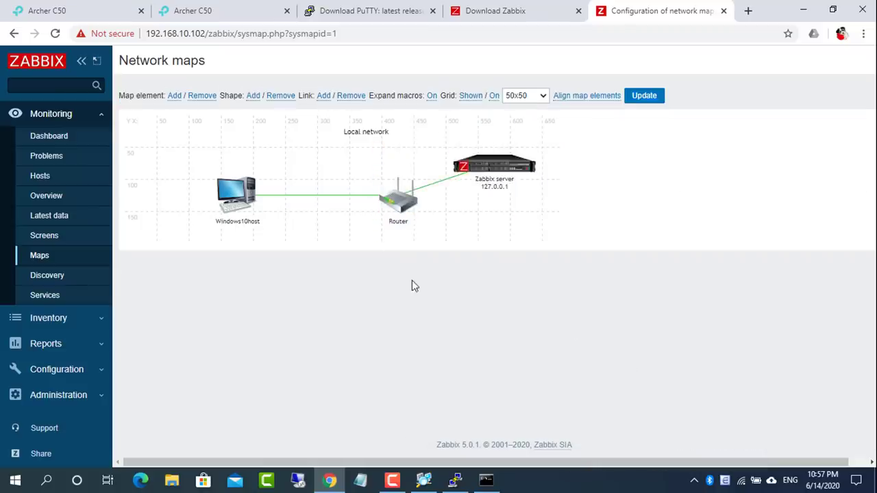
{"action": "left_click", "coordinate": [644, 101]}
Reopen the Local network map for editing and relabel the Zabbix server element Raspberry
{"action": "left_click", "coordinate": [508, 104]}
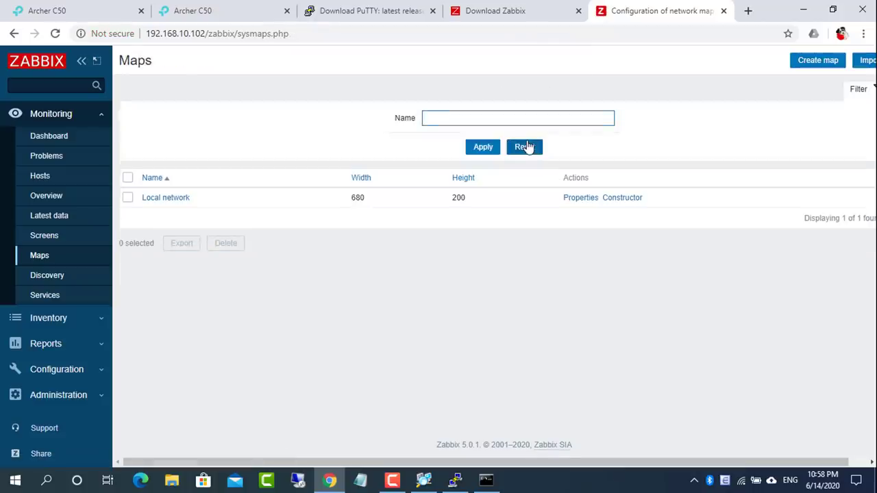
{"action": "left_click", "coordinate": [179, 198]}
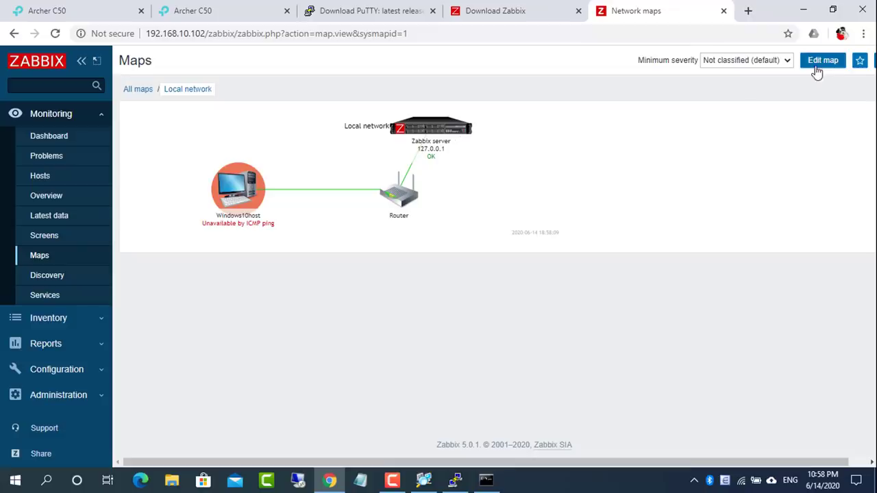
{"action": "left_click", "coordinate": [822, 62]}
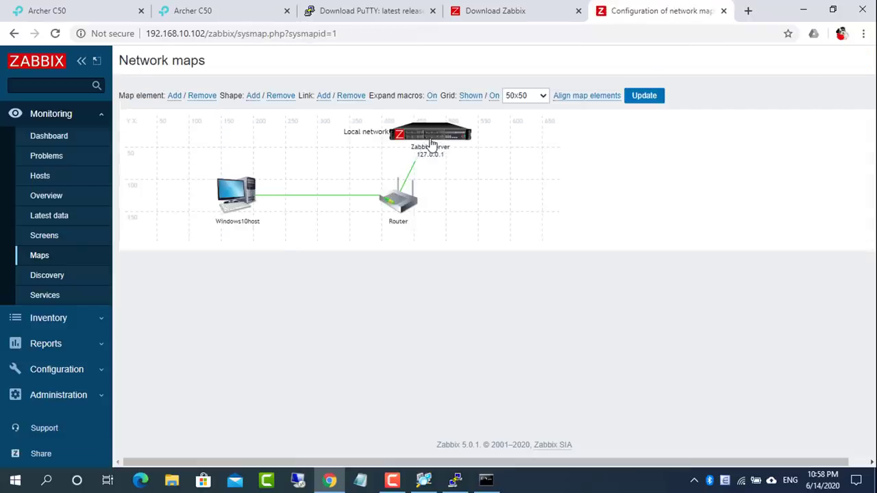
{"action": "double_click", "coordinate": [431, 144]}
{"action": "left_click_drag", "start_coordinate": [497, 117], "coordinate": [438, 100]}
{"action": "type", "text": "Raspberry"}
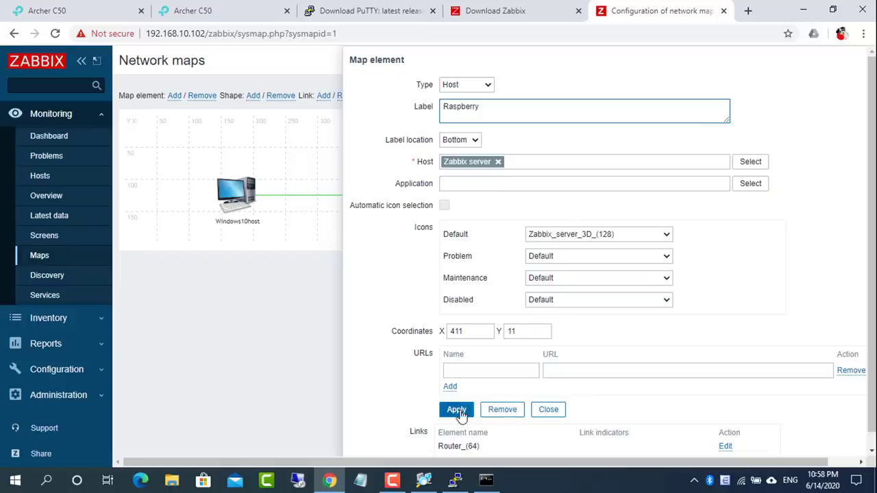
{"action": "left_click", "coordinate": [458, 411]}
{"action": "left_click", "coordinate": [547, 411]}
Place Raspberry at upper right and the Router between the hosts, then save the map
{"action": "left_click_drag", "start_coordinate": [456, 139], "coordinate": [520, 171]}
{"action": "left_click_drag", "start_coordinate": [412, 215], "coordinate": [370, 217]}
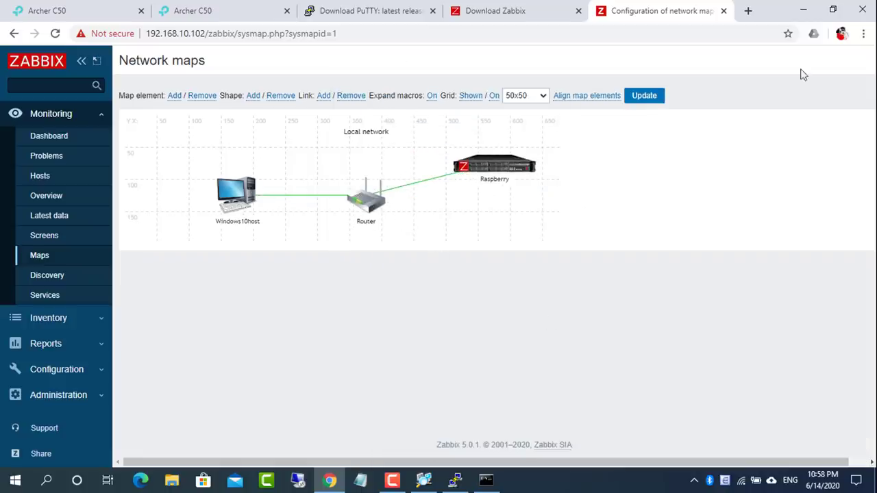
{"action": "left_click", "coordinate": [652, 97]}
{"action": "left_click", "coordinate": [502, 102]}
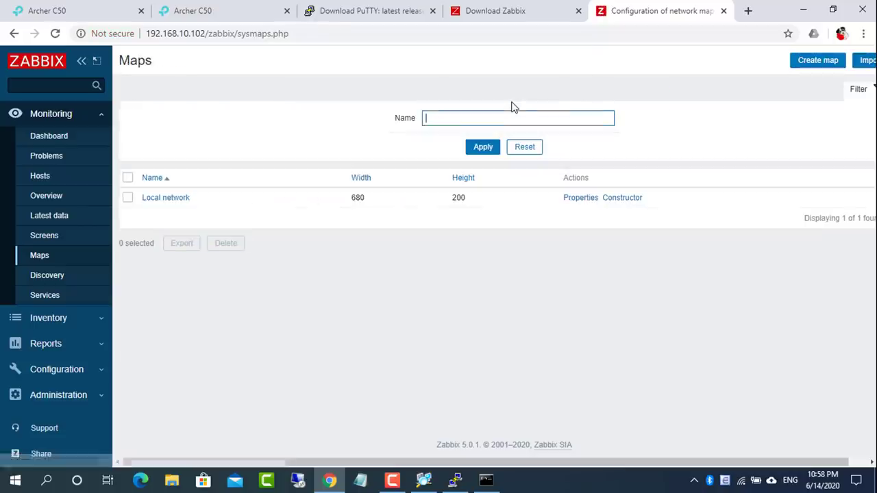
Open Windows10host's graphs from its element on the Local network map
{"action": "left_click", "coordinate": [158, 199]}
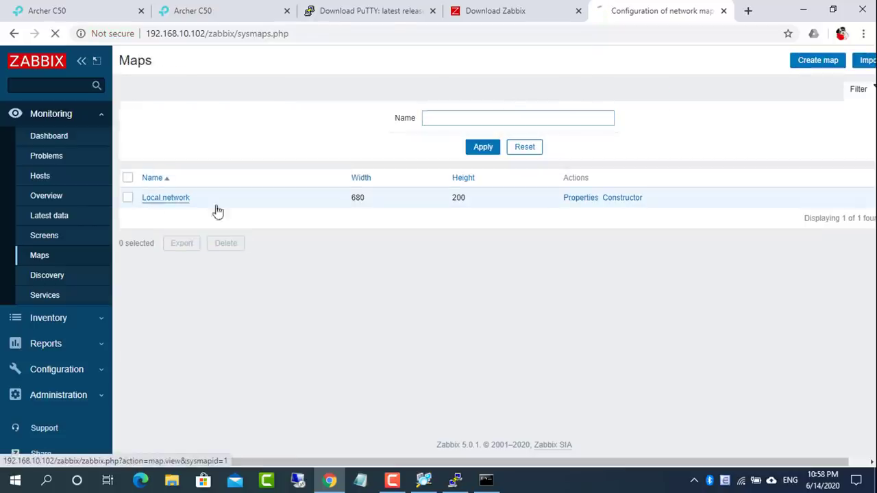
{"action": "left_click", "coordinate": [253, 204]}
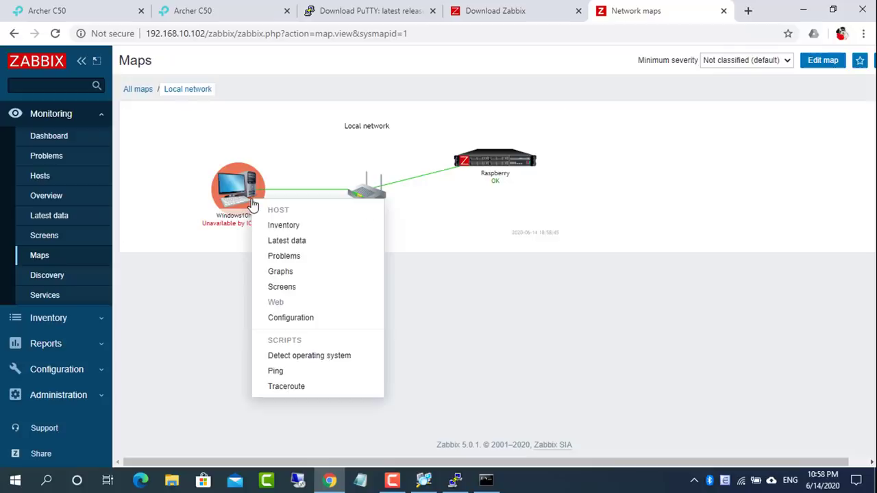
{"action": "left_click", "coordinate": [291, 270]}
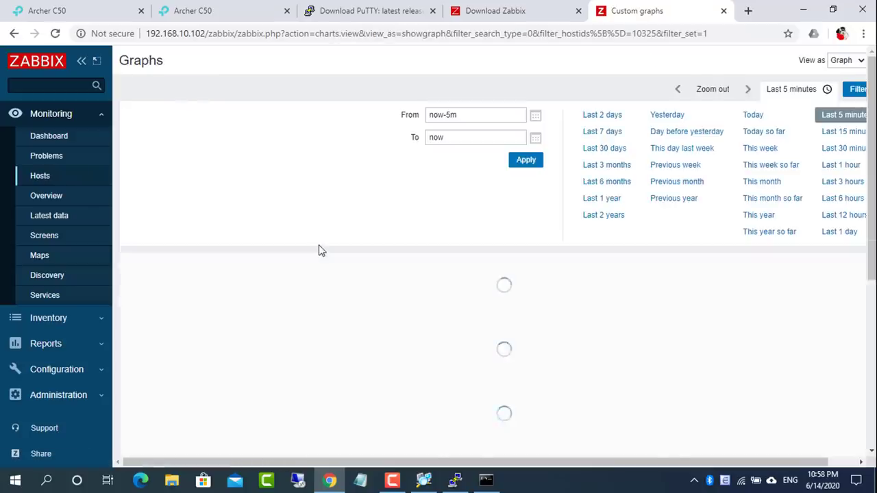
Scroll through the graphs, then minimize Chrome and open Windows search
{"action": "left_click_drag", "start_coordinate": [875, 109], "coordinate": [873, 62]}
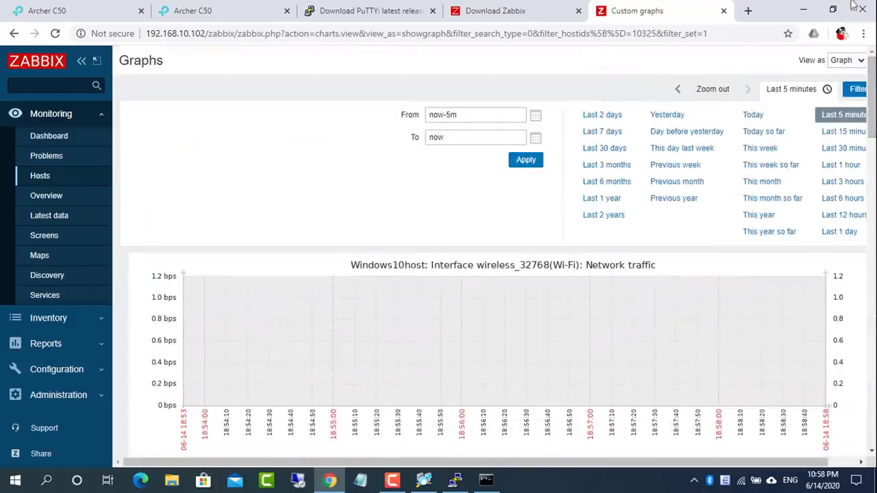
{"action": "left_click", "coordinate": [803, 10]}
{"action": "left_click", "coordinate": [47, 479]}
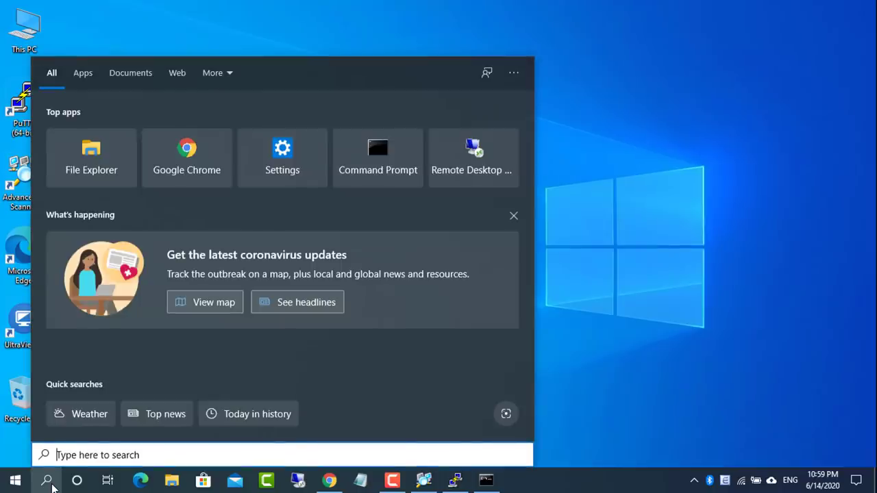
Launch Windows Defender Firewall with Advanced Security maximized and list Inbound Rules with full names
{"action": "type", "text": "fire"}
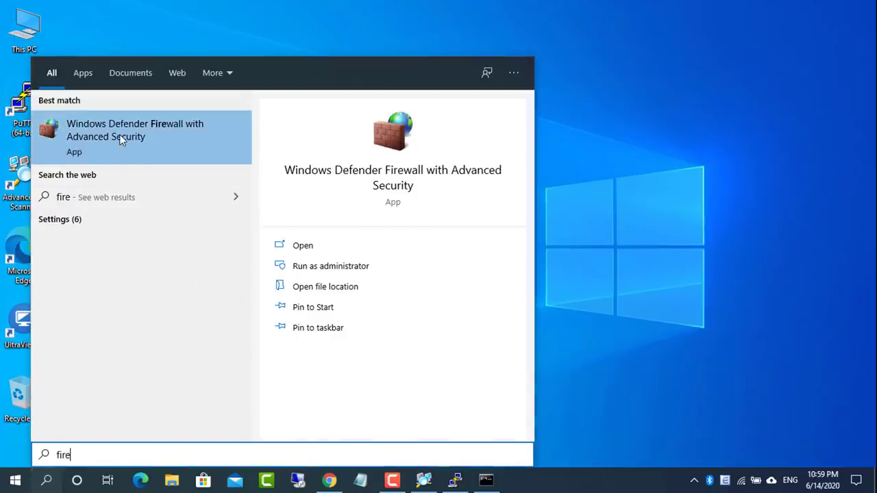
{"action": "left_click", "coordinate": [121, 141]}
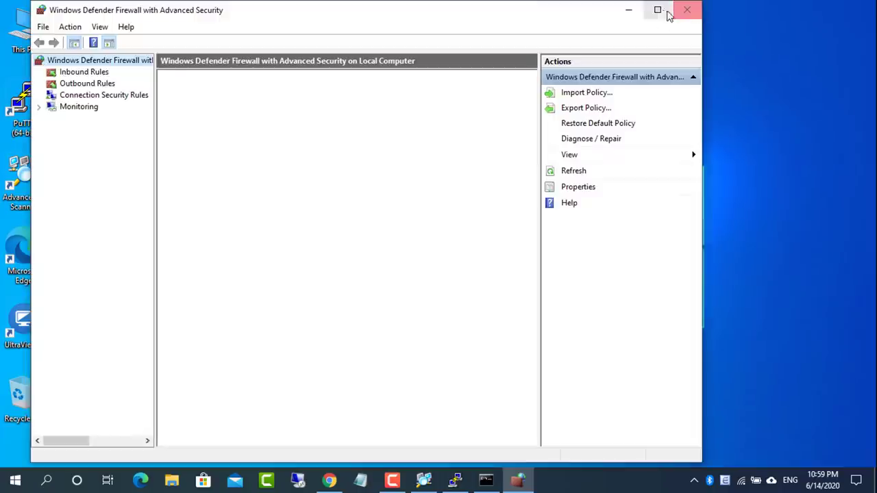
{"action": "left_click", "coordinate": [659, 10]}
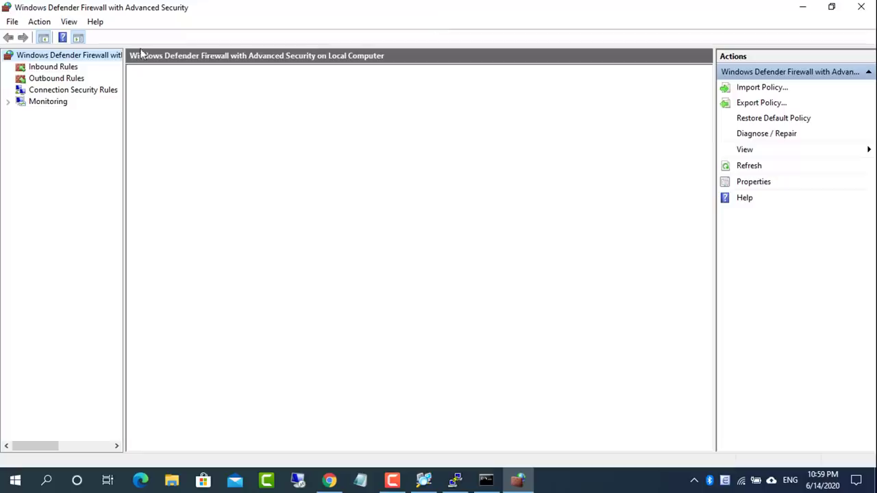
{"action": "left_click", "coordinate": [43, 67]}
{"action": "left_click_drag", "start_coordinate": [709, 101], "coordinate": [709, 134]}
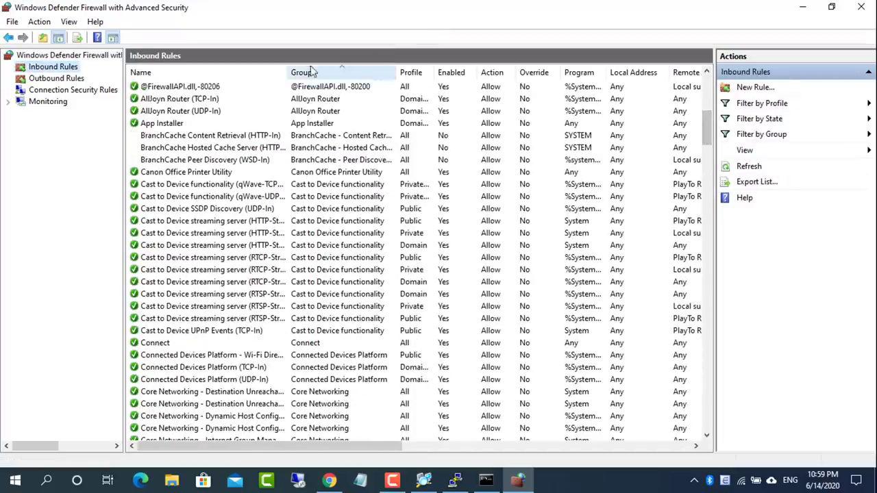
{"action": "left_click_drag", "start_coordinate": [288, 72], "coordinate": [361, 78]}
{"action": "left_click_drag", "start_coordinate": [708, 137], "coordinate": [710, 182]}
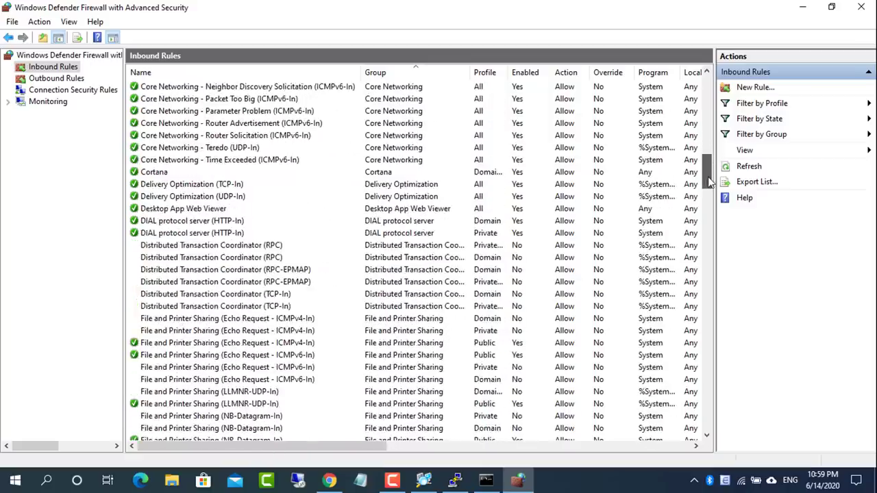
Enable the Domain and Private File and Printer Sharing (Echo Request - ICMPv4-In) rules
{"action": "left_click", "coordinate": [306, 320]}
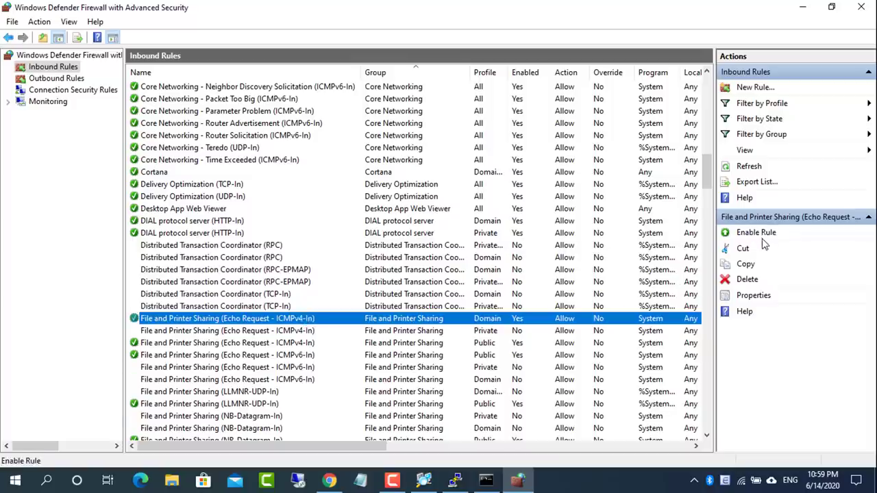
{"action": "left_click", "coordinate": [756, 232]}
{"action": "left_click", "coordinate": [310, 331]}
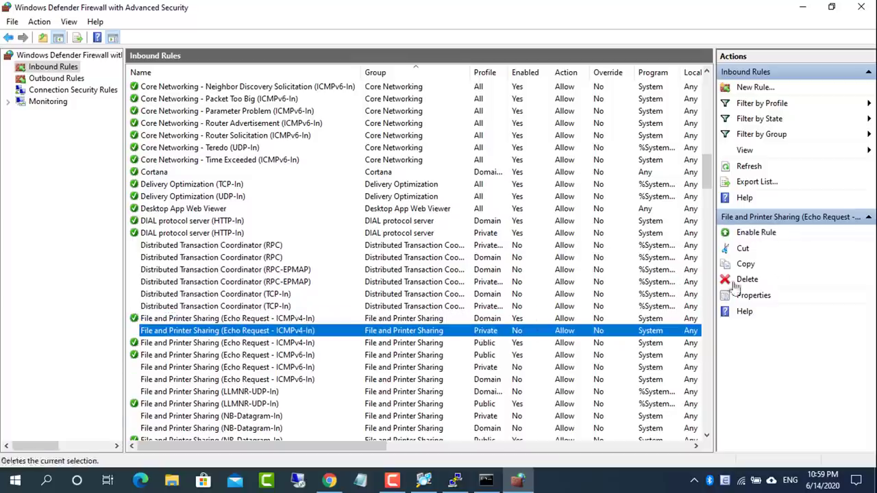
{"action": "left_click", "coordinate": [757, 233]}
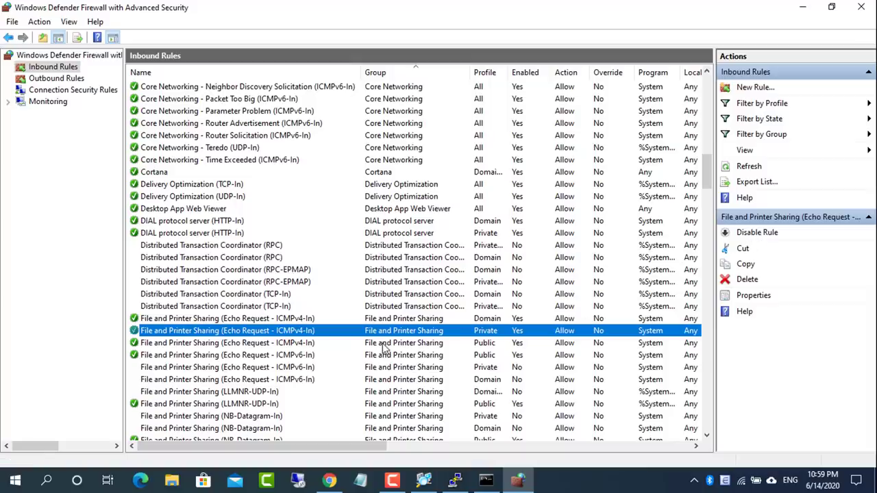
{"action": "left_click", "coordinate": [302, 344]}
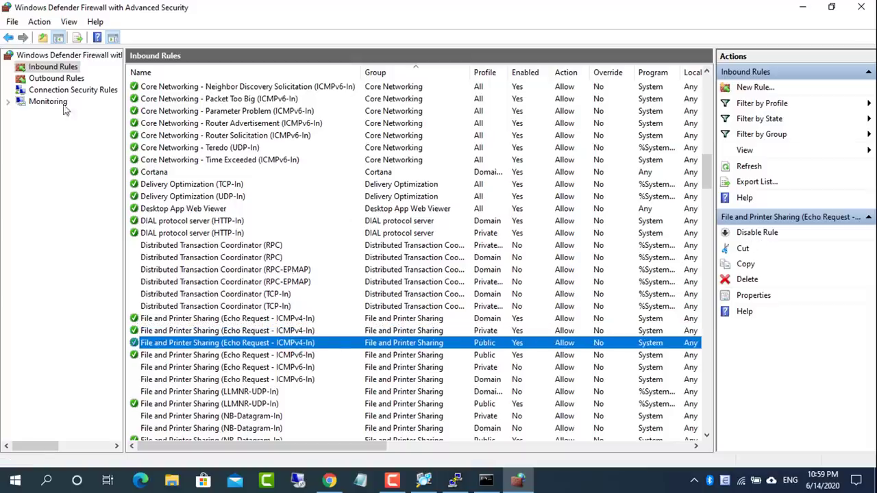
{"action": "left_click", "coordinate": [56, 78]}
Enable the Domain and Private Echo Request ICMPv4-Out outbound rules, then close the firewall console
{"action": "left_click_drag", "start_coordinate": [711, 102], "coordinate": [714, 165]}
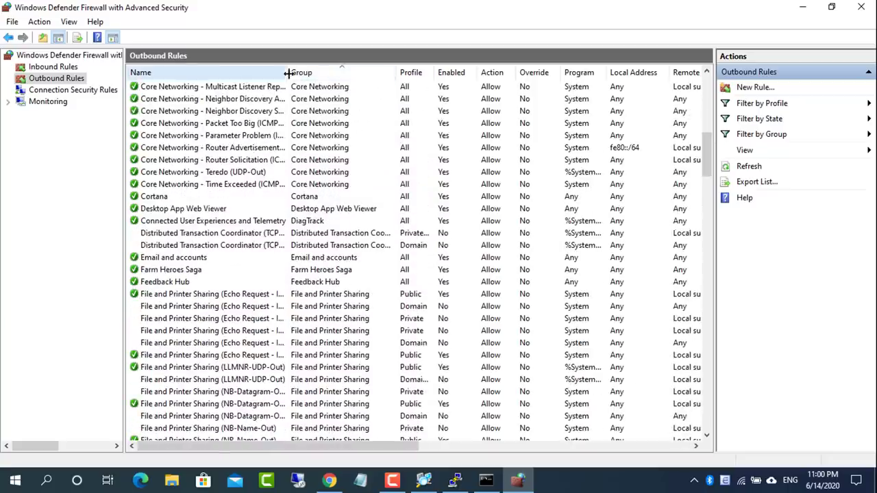
{"action": "left_click_drag", "start_coordinate": [288, 72], "coordinate": [363, 82]}
{"action": "left_click", "coordinate": [293, 294]}
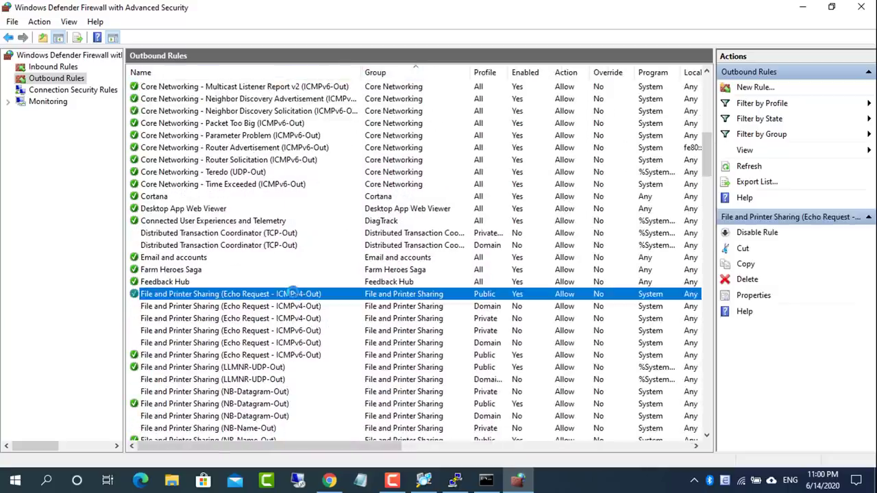
{"action": "left_click", "coordinate": [295, 307]}
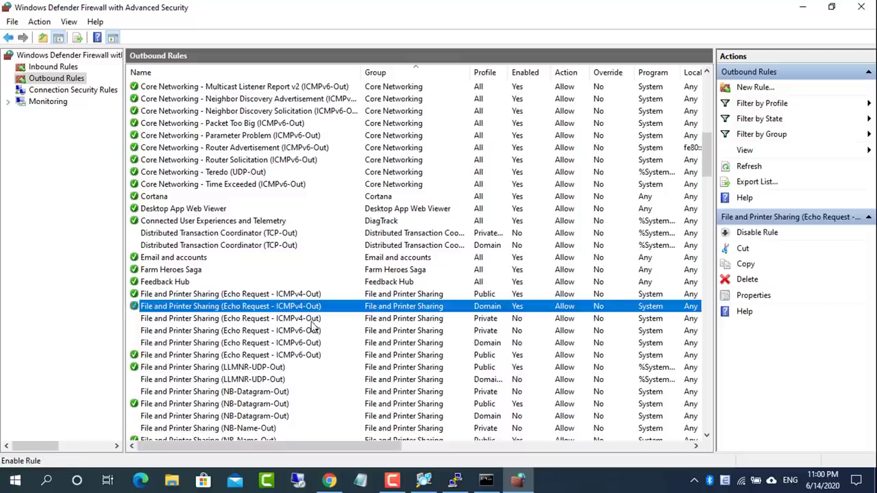
{"action": "left_click", "coordinate": [312, 320]}
{"action": "left_click", "coordinate": [764, 233]}
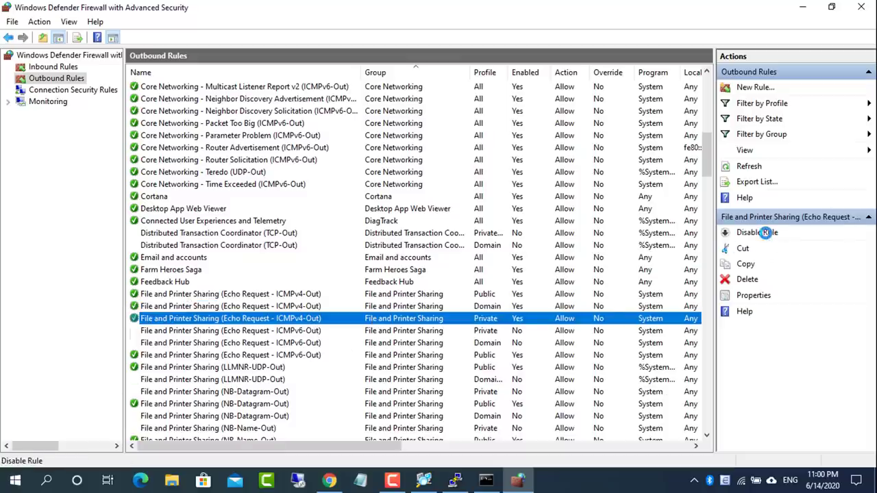
{"action": "left_click", "coordinate": [861, 7]}
Restore Chrome and review the dashboard, Windows10host's problems and the Local network map
{"action": "left_click", "coordinate": [330, 479]}
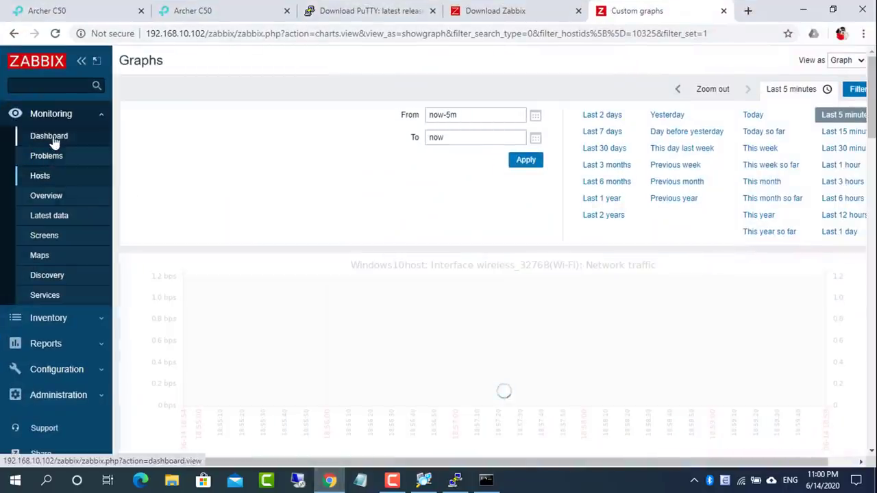
{"action": "left_click", "coordinate": [54, 139]}
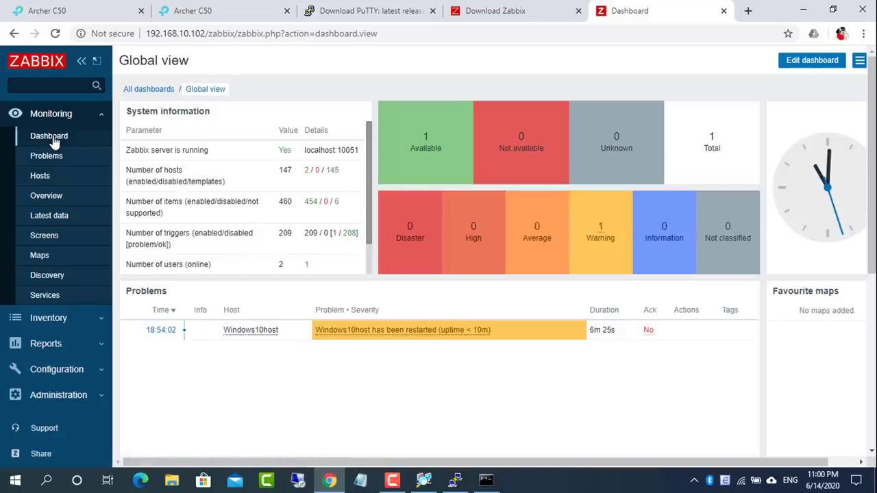
{"action": "left_click", "coordinate": [40, 175]}
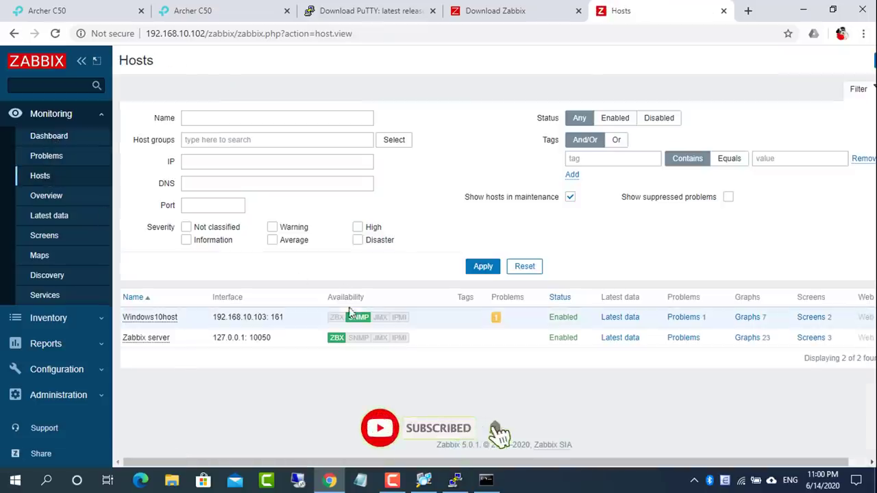
{"action": "left_click", "coordinate": [684, 318]}
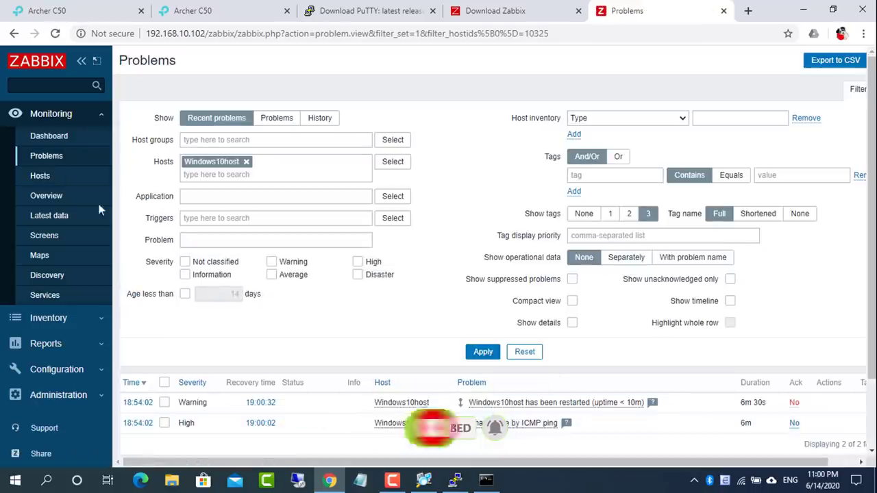
{"action": "left_click", "coordinate": [40, 175]}
{"action": "left_click", "coordinate": [39, 255]}
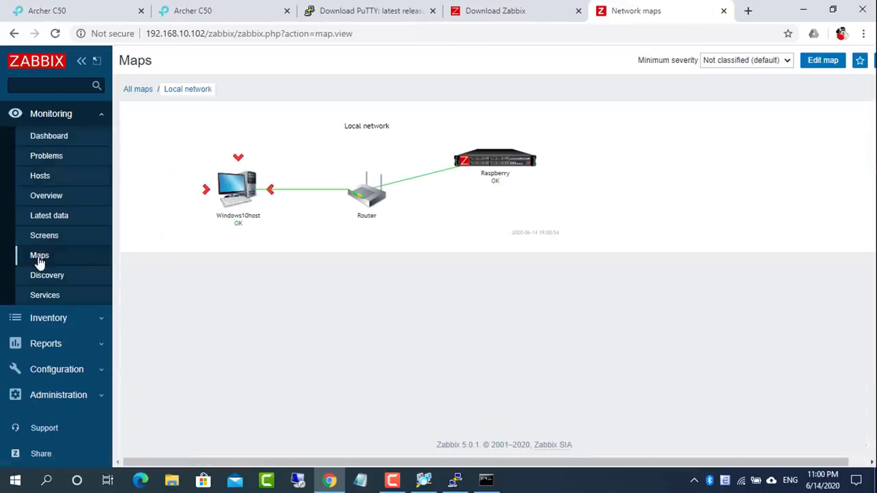